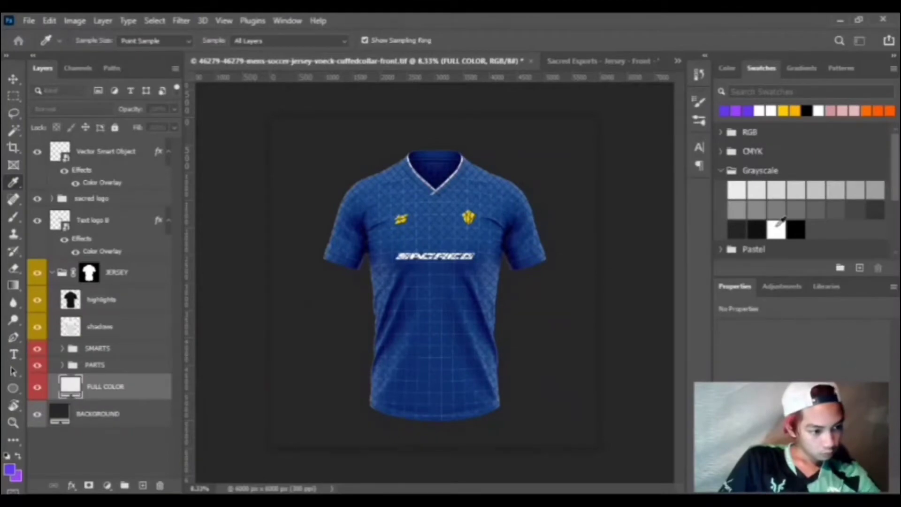
Confirm white as the FULL COLOR base and move the Vector Smart Object layer below Text logo B
key(Return)
click(133, 185)
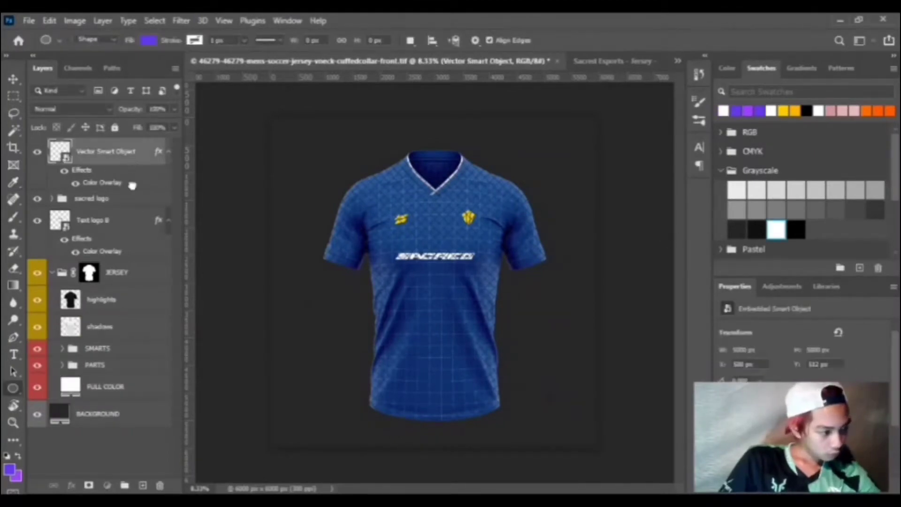
drag(114, 264, 114, 262)
Delete both ADD.MASK layers inside the PARTS group
click(62, 365)
scroll(147, 304, down, 7)
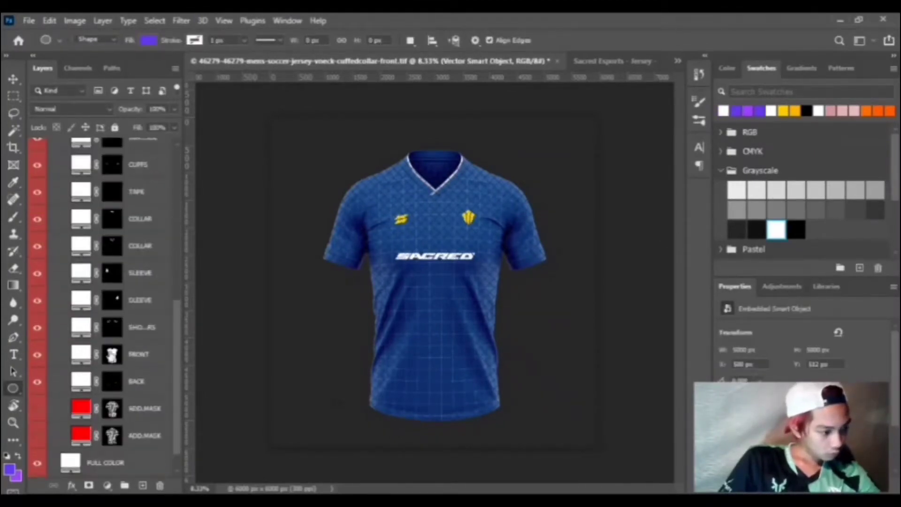
click(147, 416)
click(146, 435)
key(Delete)
key(Delete)
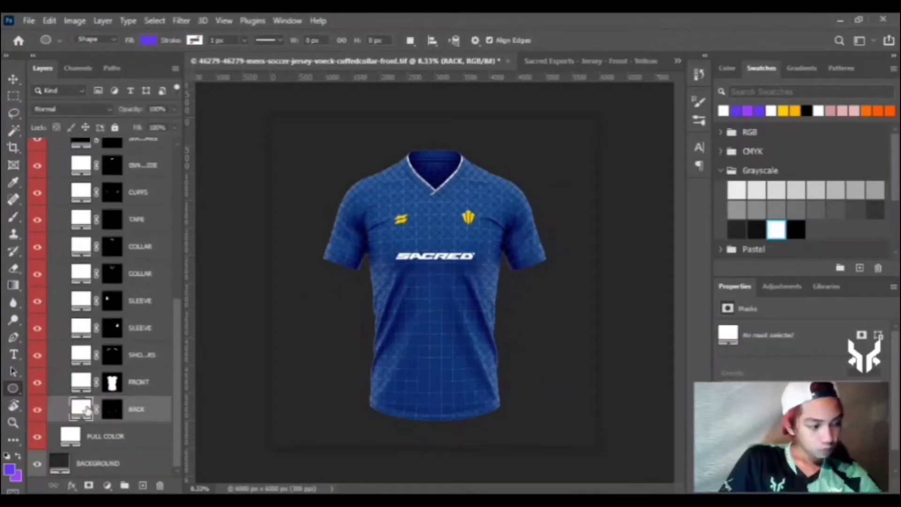
key(i)
key(u)
Select the logo layers from the Vector Smart Object up to the sacred logo group
scroll(134, 395, up, 2)
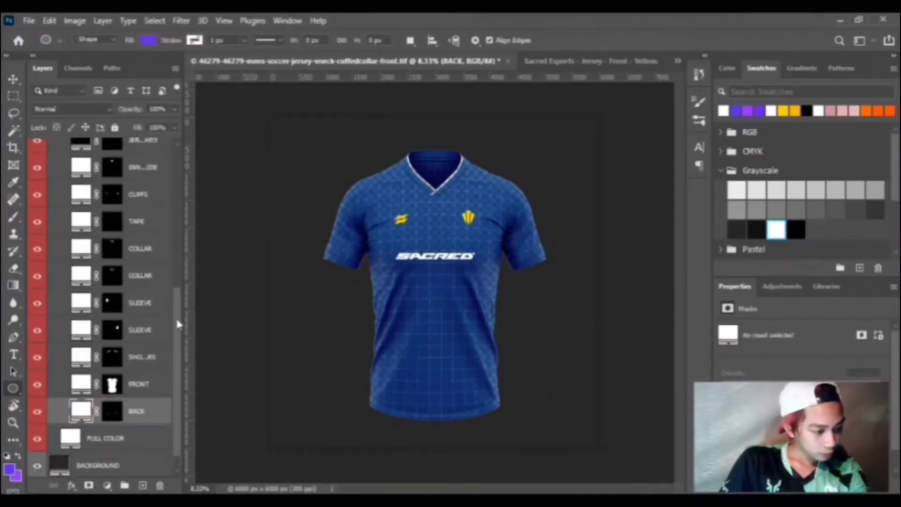
scroll(134, 395, up, 10)
click(114, 224)
shift+click(125, 146)
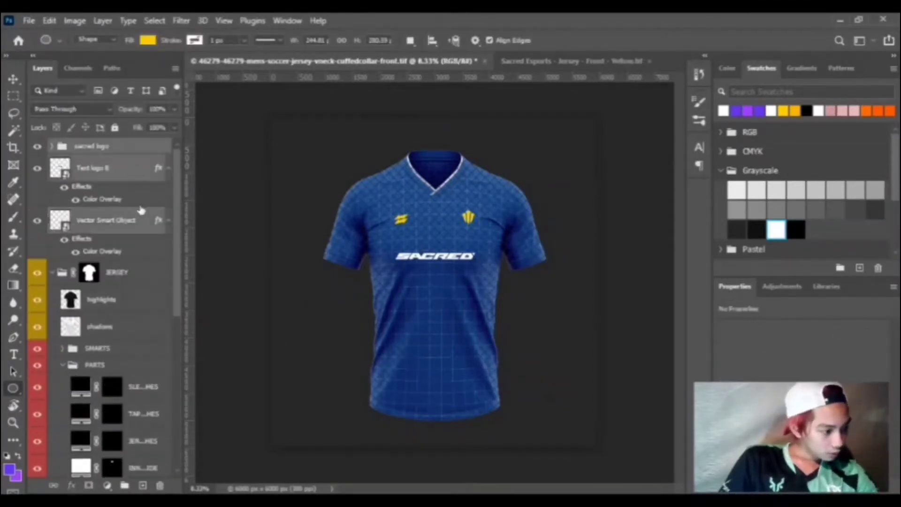
Move the logo layers into PARTS and group them through BACK as 'front'
drag(140, 211, 125, 351)
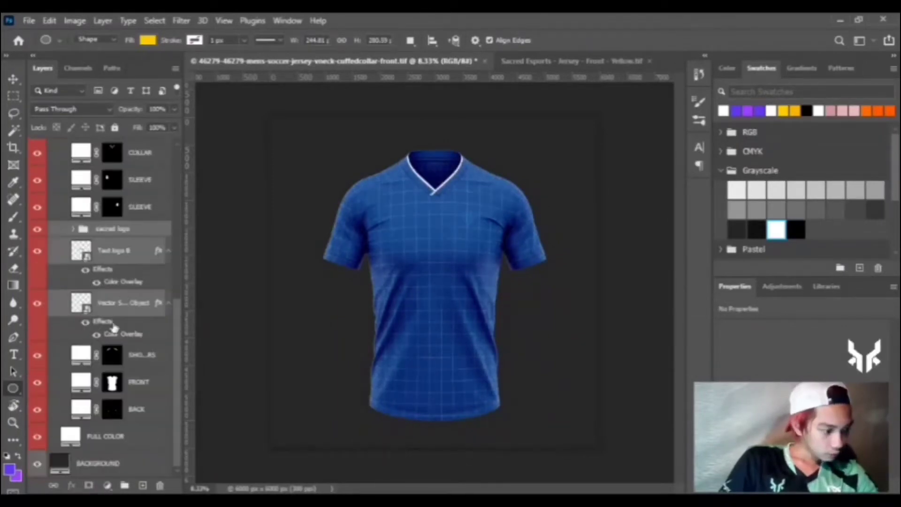
shift+click(139, 409)
key(ctrl+g)
double_click(111, 413)
text(front)
key(Return)
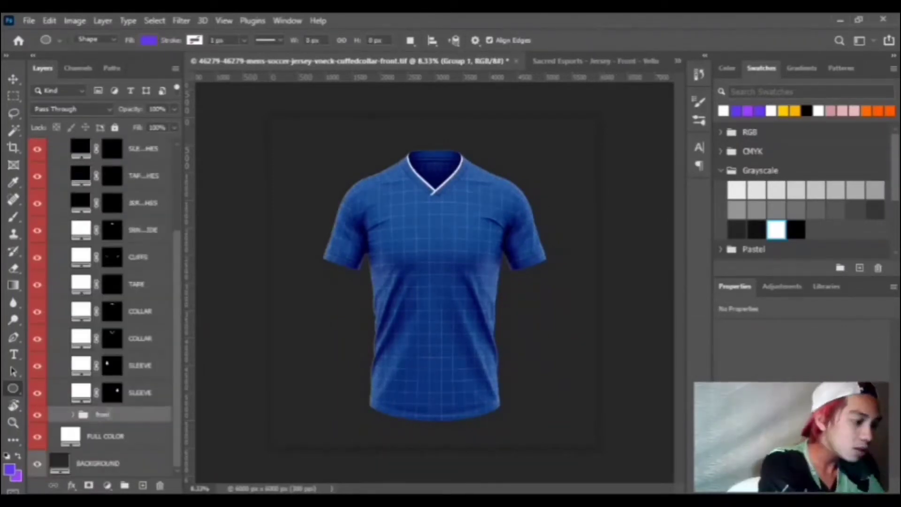
Delete the SMARTS group
scroll(111, 408, up, 5)
click(94, 232)
key(Delete)
Group the CUFFS and SLEEVE layers into a group named 'sleeve'
scroll(106, 282, down, 5)
click(155, 399)
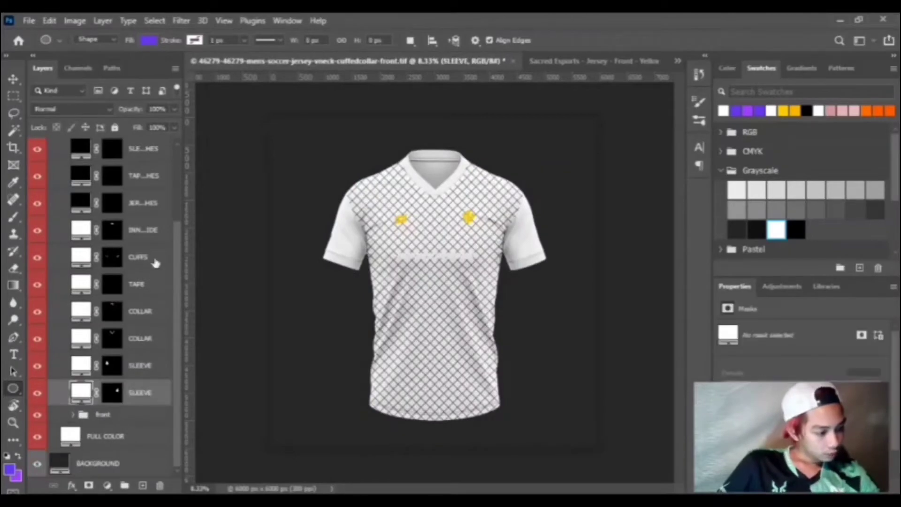
drag(154, 261, 144, 351)
shift+click(142, 389)
key(ctrl+g)
double_click(113, 398)
text(sleeve)
key(Return)
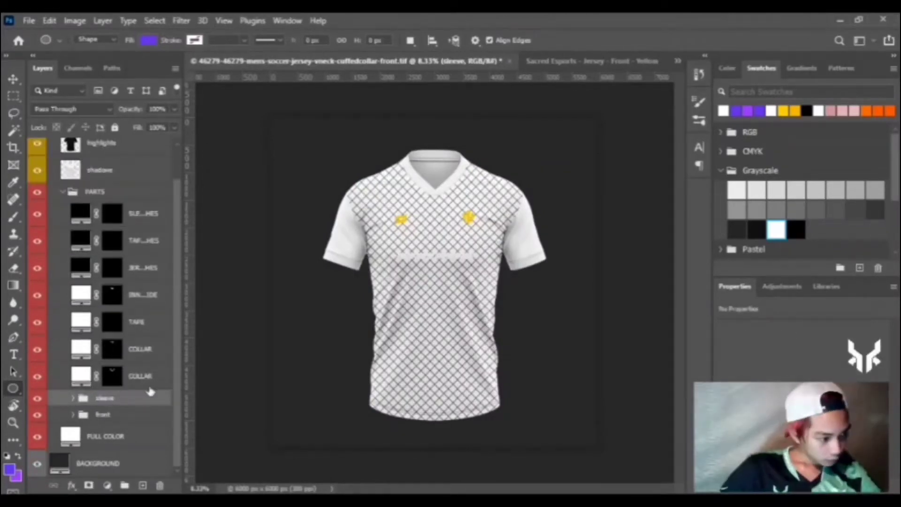
Group the remaining part layers into a group named 'otherparts'
click(151, 381)
shift+click(161, 218)
key(ctrl+g)
click(109, 242)
text(ot)
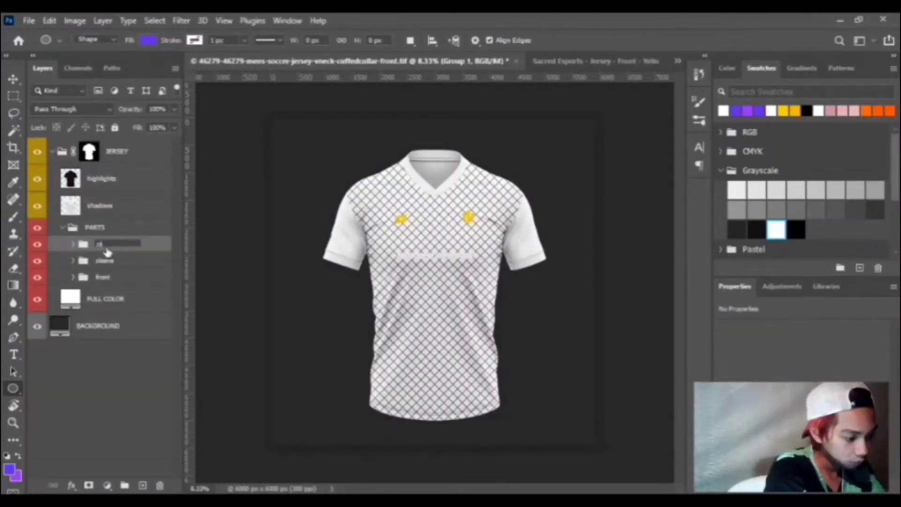
text(herparts)
key(Return)
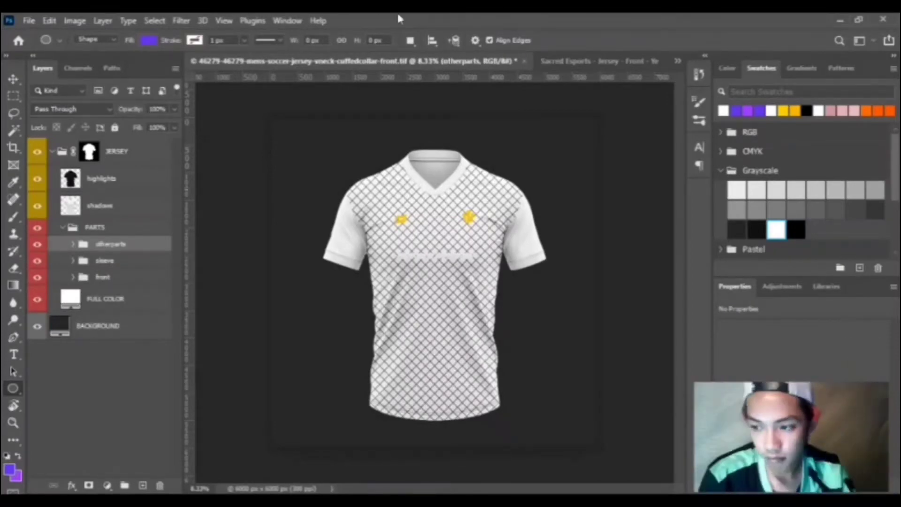
Clip the checkered pattern Vector Smart Object to the FRONT layer
click(73, 278)
scroll(134, 322, down, 3)
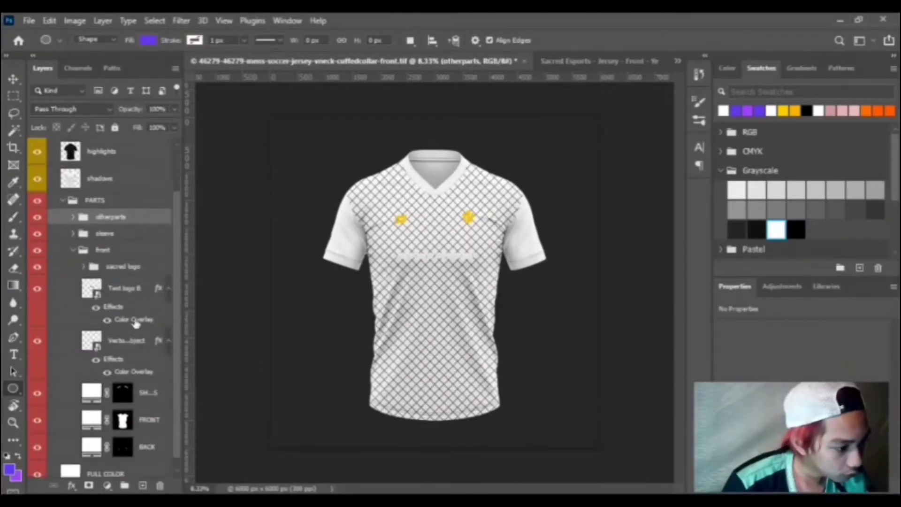
mouse_move(144, 306)
mouse_down()
mouse_move(134, 390)
mouse_move(137, 319)
mouse_up()
alt+click(137, 318)
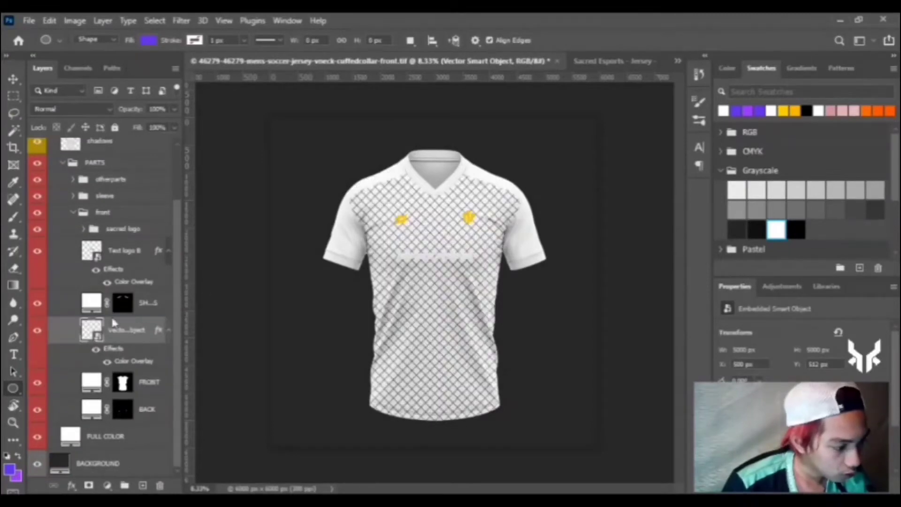
Change the pattern's Color Overlay to a near-white colour
double_click(142, 366)
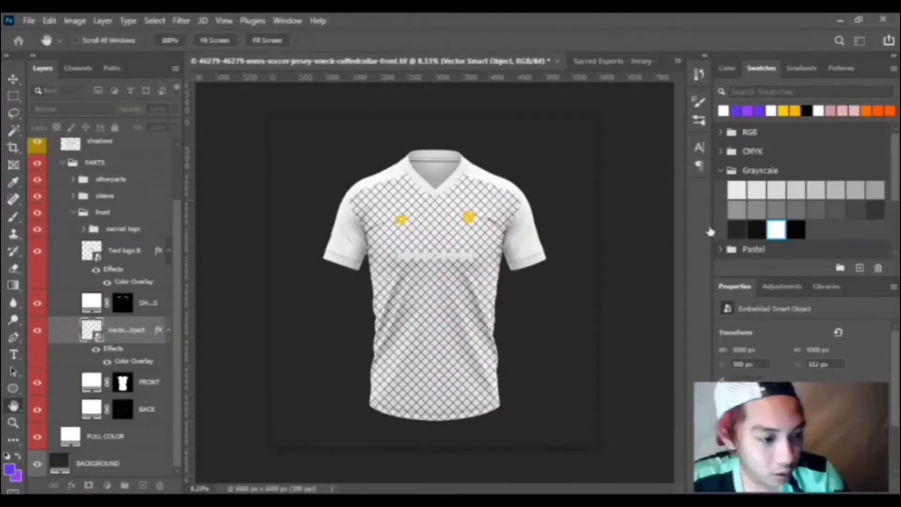
click(727, 247)
click(725, 173)
click(784, 223)
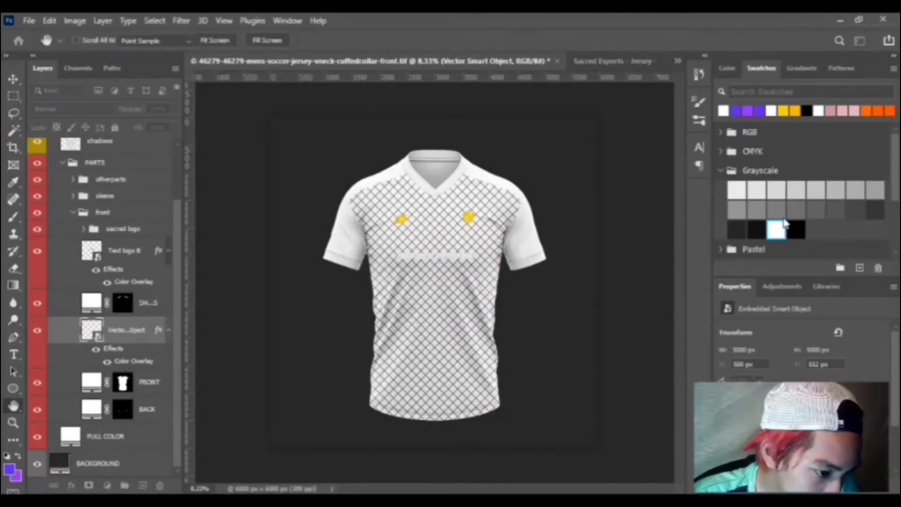
click(408, 252)
click(726, 174)
Make the Text logo B SACRED wordmark black
key(u)
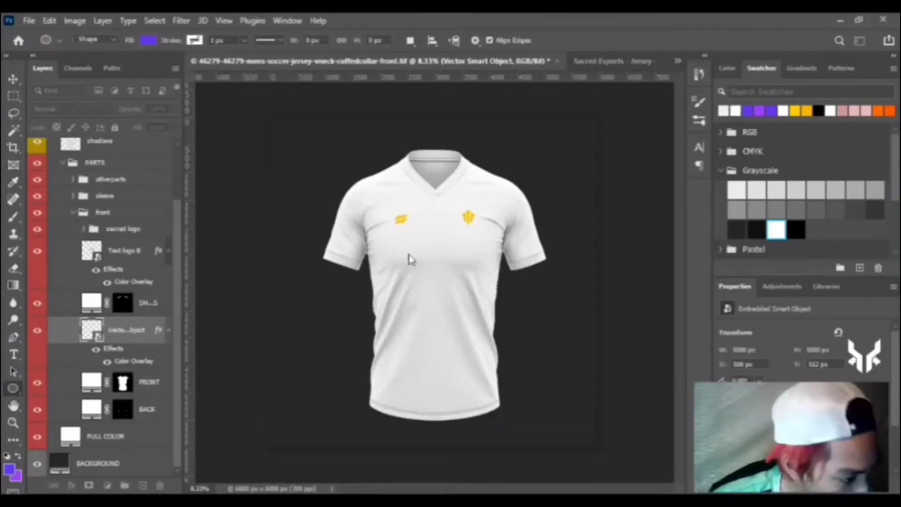
click(140, 285)
key(h)
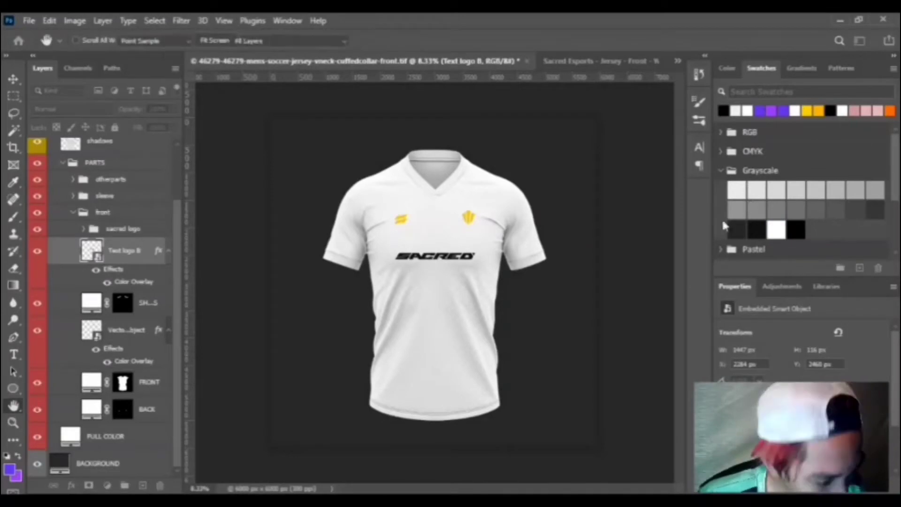
key(u)
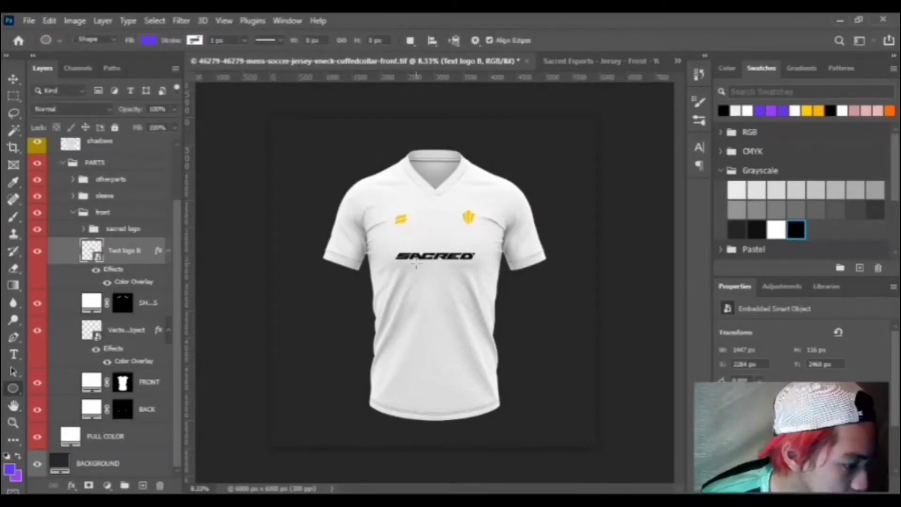
Fill the COLLAR layer in the otherparts group with yellow
key(ctrl+plus)
click(74, 180)
click(92, 360)
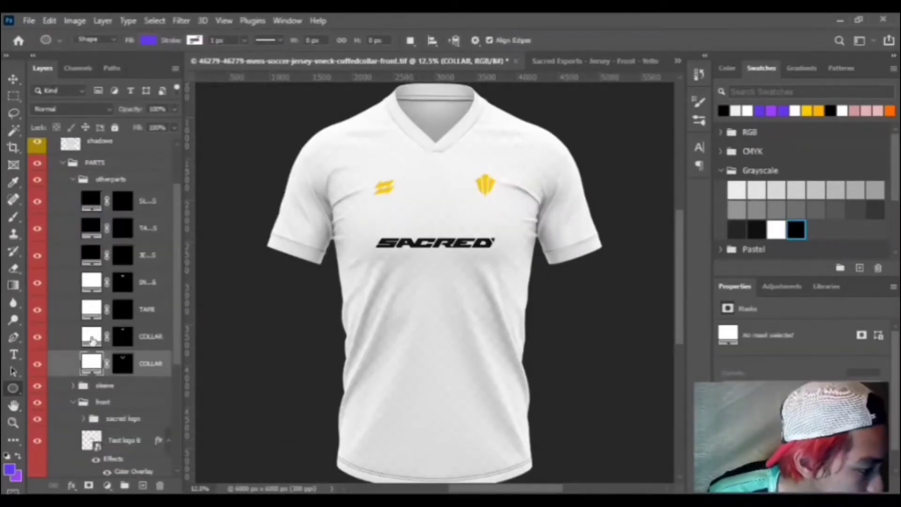
double_click(92, 337)
click(806, 111)
click(506, 188)
scroll(506, 188, up, 1)
scroll(135, 344, down, 3)
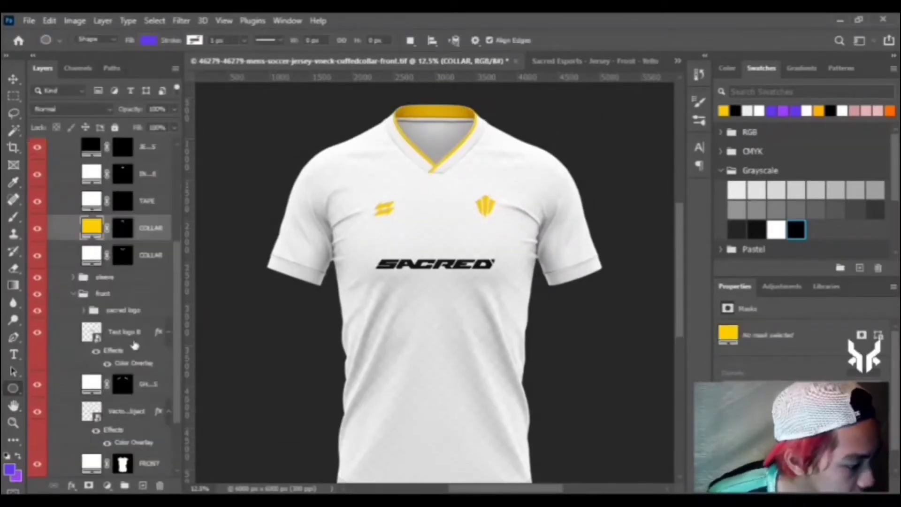
scroll(147, 321, down, 2)
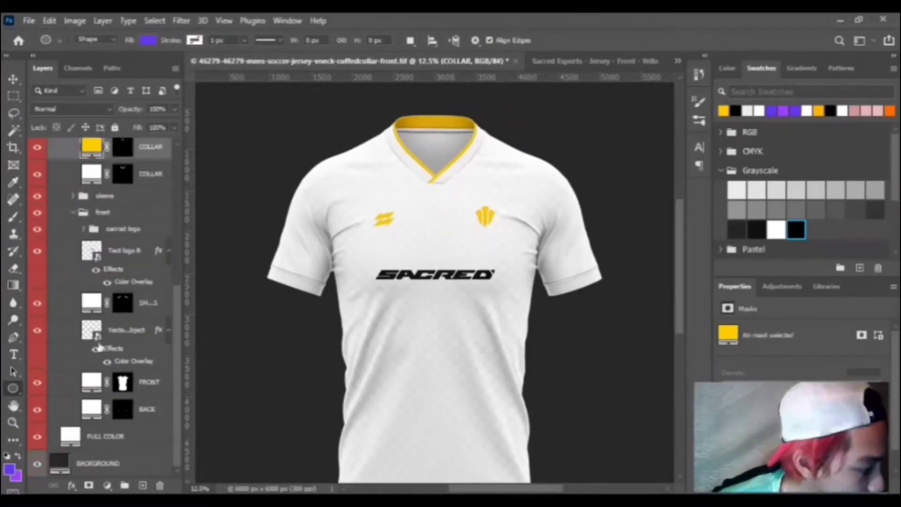
Draw a yellow shoulder shape from the collar centre to the left shoulder with the Pen tool
click(155, 305)
key(p)
click(122, 383)
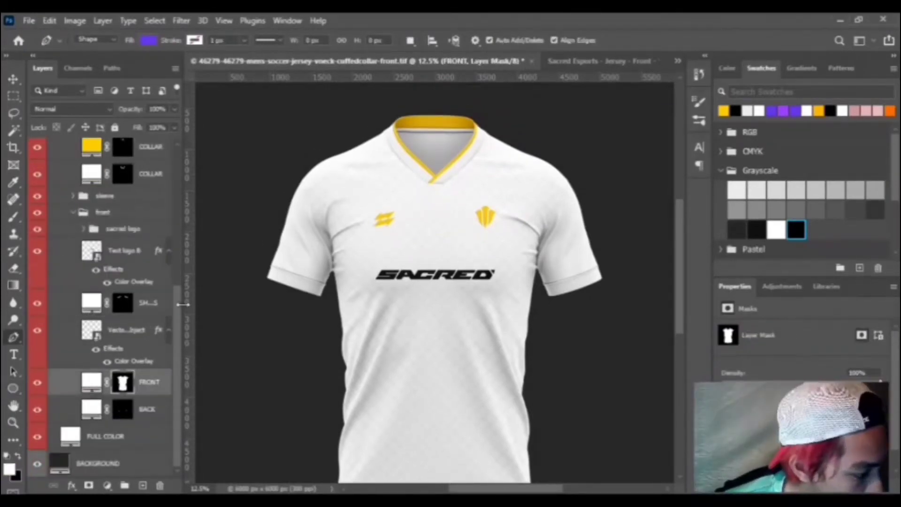
drag(431, 282, 434, 282)
scroll(368, 168, up, 2)
click(434, 179)
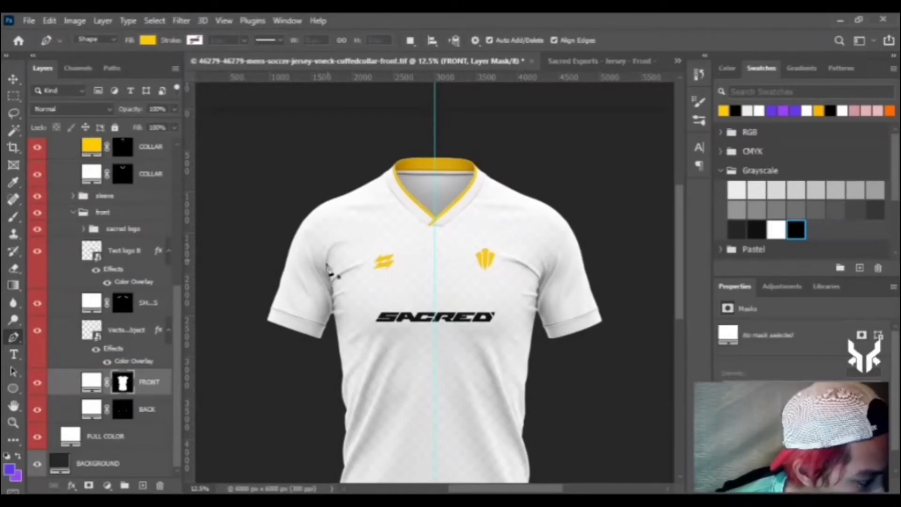
click(357, 204)
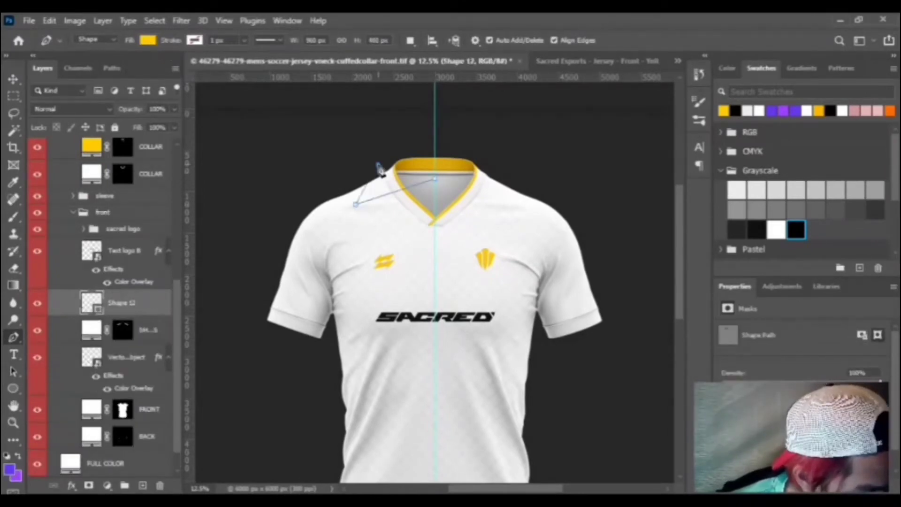
click(378, 164)
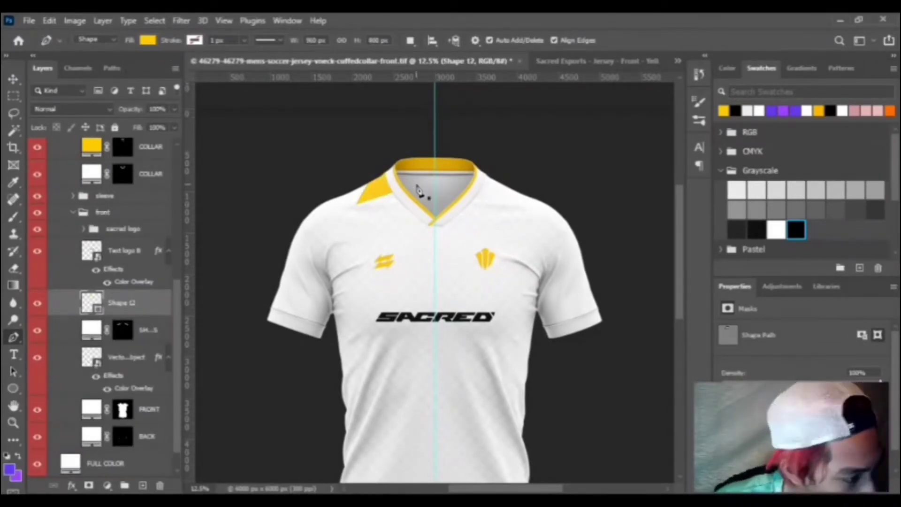
Try duplicating the shoulder shape, then undo it and zoom in on the shoulder
key(ctrl+j)
key(ctrl+t)
key(Escape)
key(ctrl+z)
scroll(398, 160, up, 2)
key(ctrl+plus)
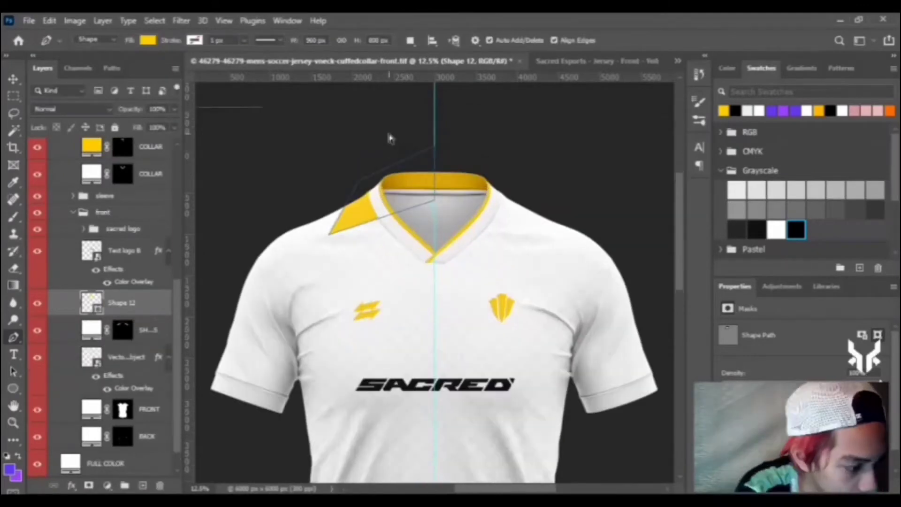
key(Escape)
Draw a second shoulder panel along the sleeve seam and fill it light grey
click(337, 203)
click(317, 240)
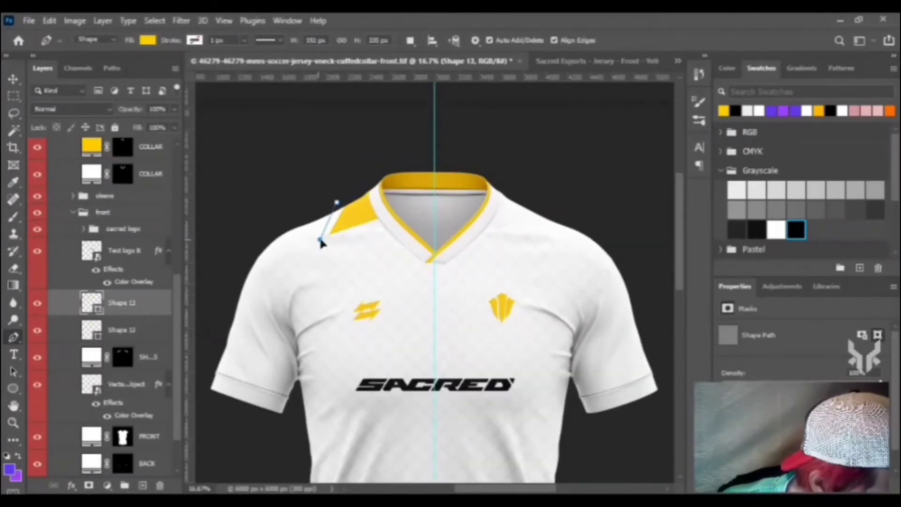
drag(259, 277, 231, 310)
click(259, 277)
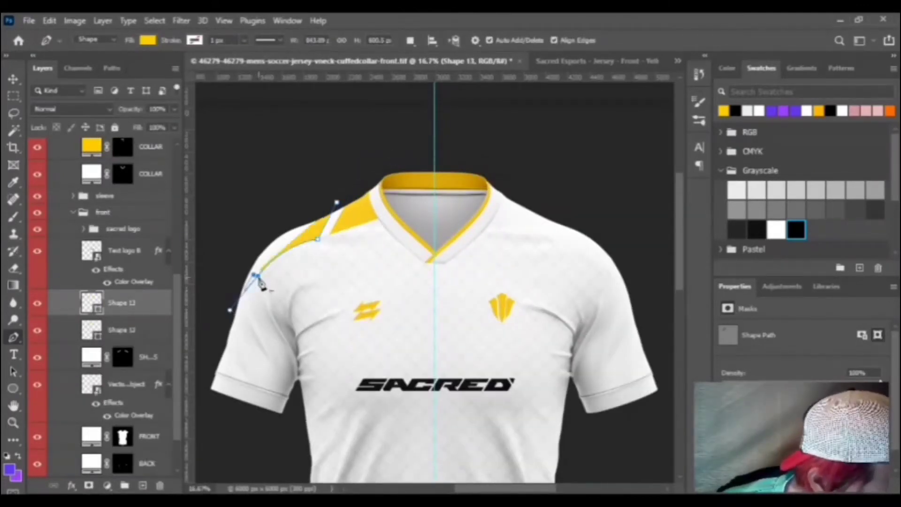
key(ctrl+z)
click(247, 250)
key(ctrl+z)
alt+click(259, 277)
click(246, 249)
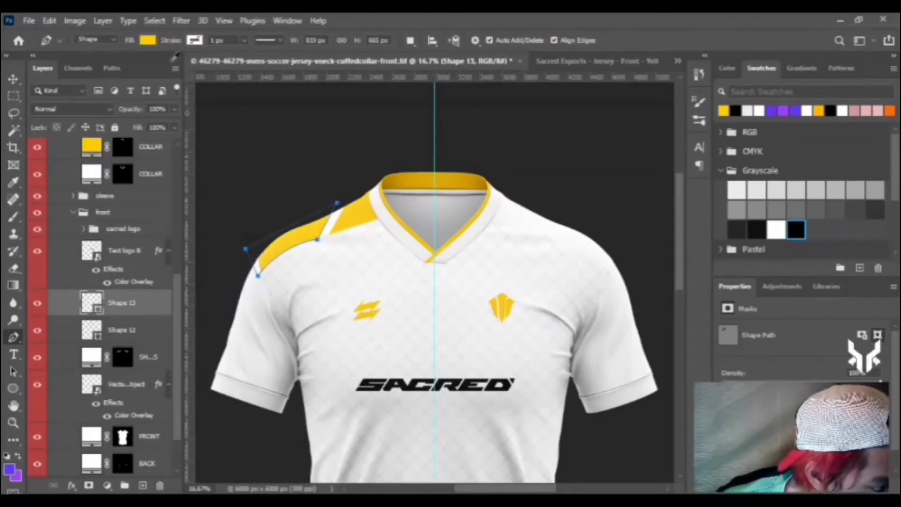
click(173, 61)
click(112, 187)
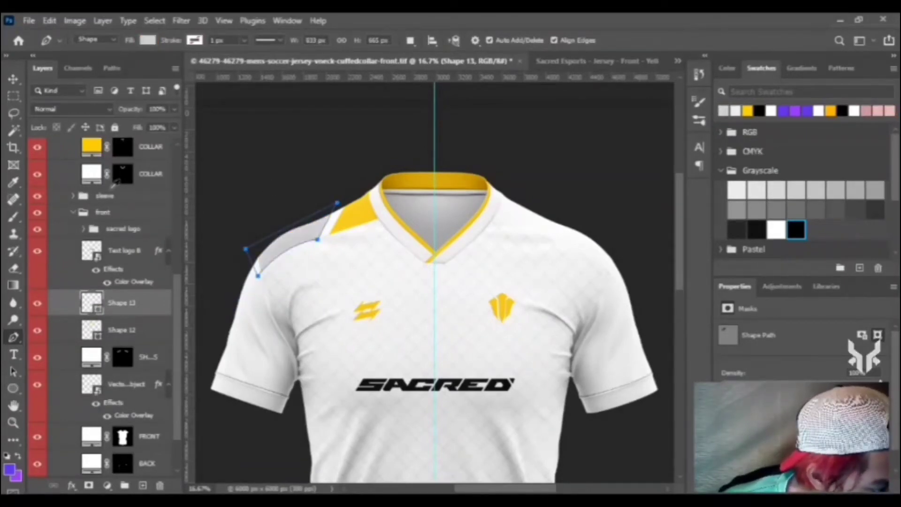
Duplicate both shoulder shapes, flip them horizontally and move them onto the right shoulder
shift+click(151, 334)
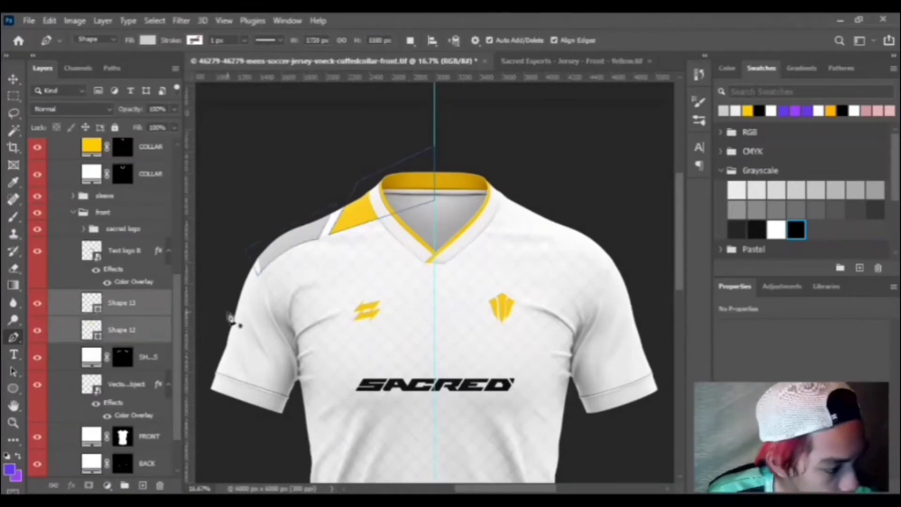
key(ctrl+j)
key(ctrl+t)
right_click(387, 419)
click(407, 401)
drag(328, 222, 510, 225)
key(Return)
key(Return)
key(ctrl+minus)
Zoom out to review the whole jersey and expand the sacred logo group
scroll(511, 226, down, 3)
key(ctrl+plus)
key(ctrl+plus)
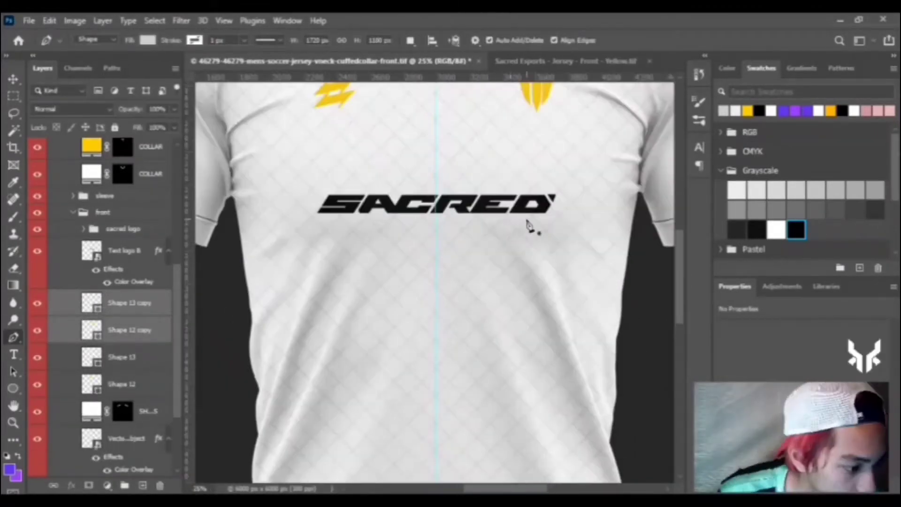
scroll(527, 224, up, 2)
key(ctrl+minus)
key(ctrl+minus)
key(ctrl+minus)
click(81, 229)
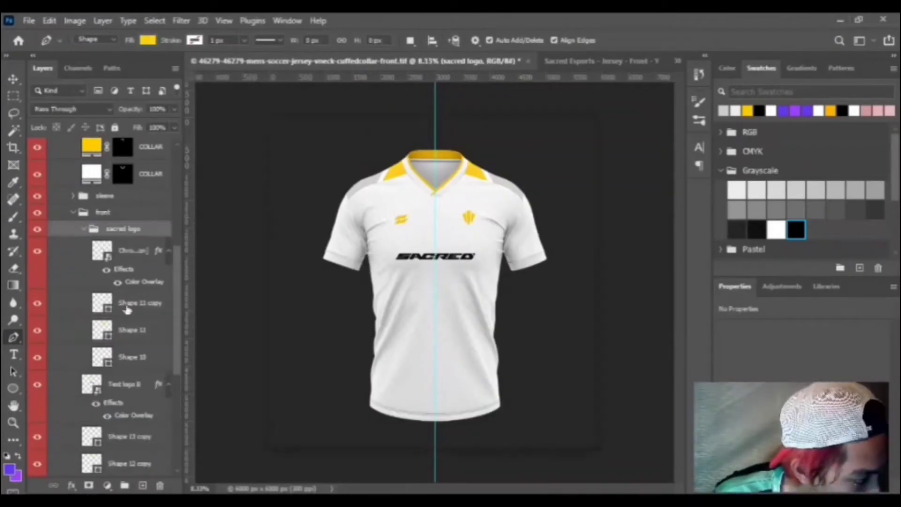
Duplicate Shape 11 and move the copy out of the sacred logo group
click(124, 310)
click(107, 337)
key(ctrl+j)
drag(108, 331, 141, 313)
click(84, 256)
Free Transform the Shape 11 copy into a yellow stripe along the jersey's left flank
key(ctrl+t)
drag(469, 209, 546, 144)
drag(447, 203, 331, 267)
drag(386, 196, 370, 213)
drag(360, 264, 366, 275)
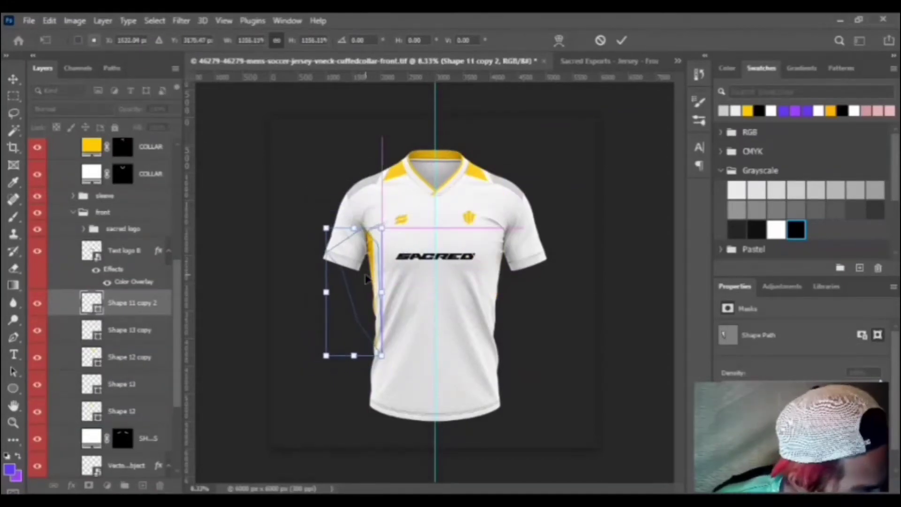
key(Return)
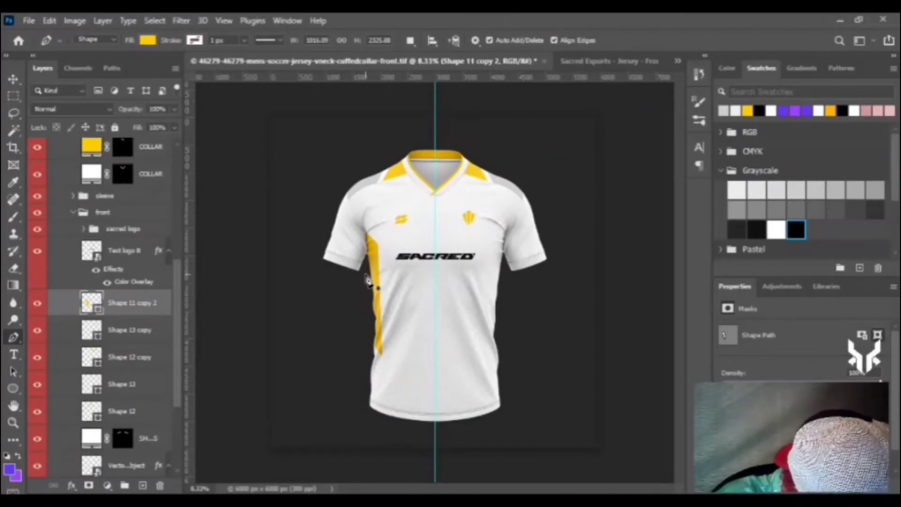
Resize the yellow side stripe to fit the left flank
key(ctrl+t)
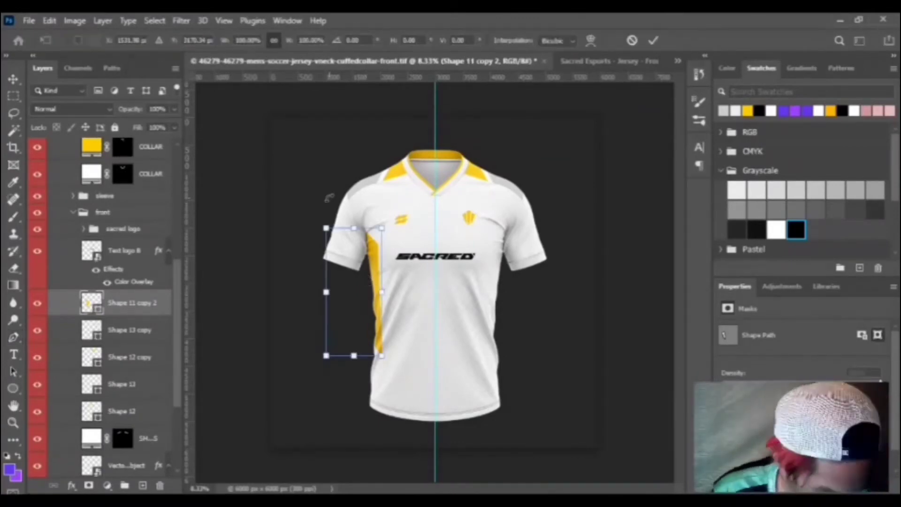
drag(337, 231, 339, 237)
drag(367, 263, 372, 267)
key(Return)
key(Return)
key(p)
key(d)
key(ctrl+plus)
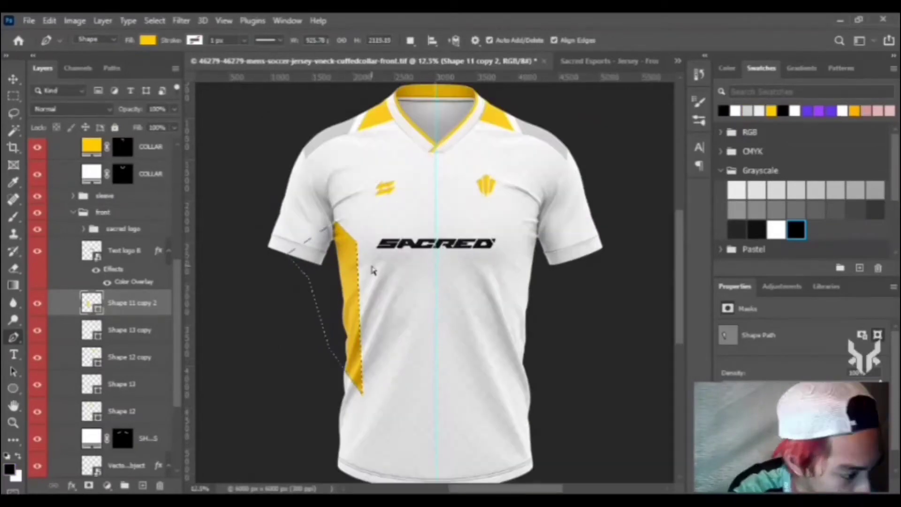
key(ctrl+t)
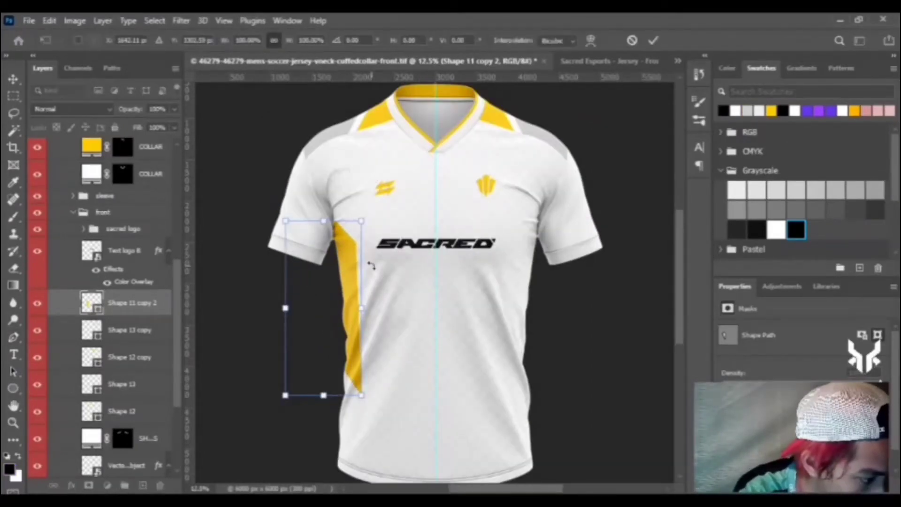
key(Return)
Start Shape 14 at the stripe's lower end and select the layer beneath it
scroll(379, 300, down, 3)
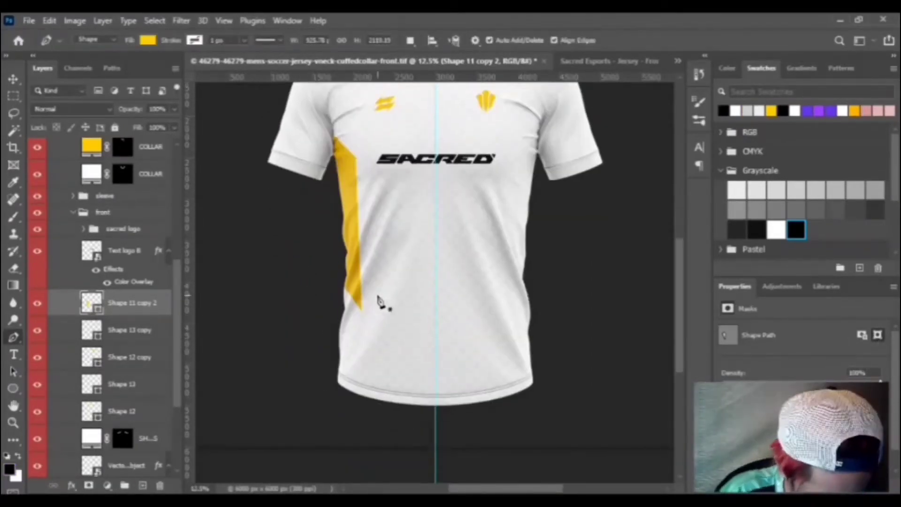
scroll(379, 300, down, 2)
key(ctrl+plus)
key(ctrl+plus)
click(249, 284)
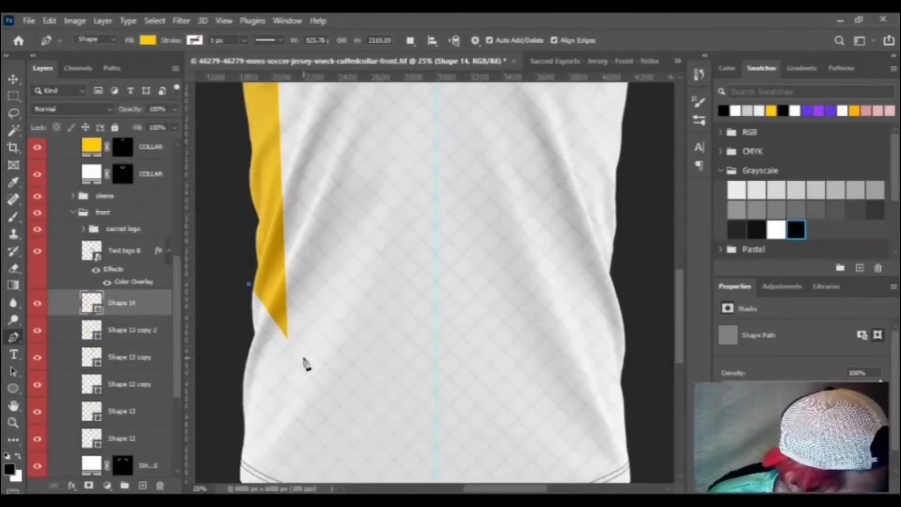
scroll(308, 266, up, 5)
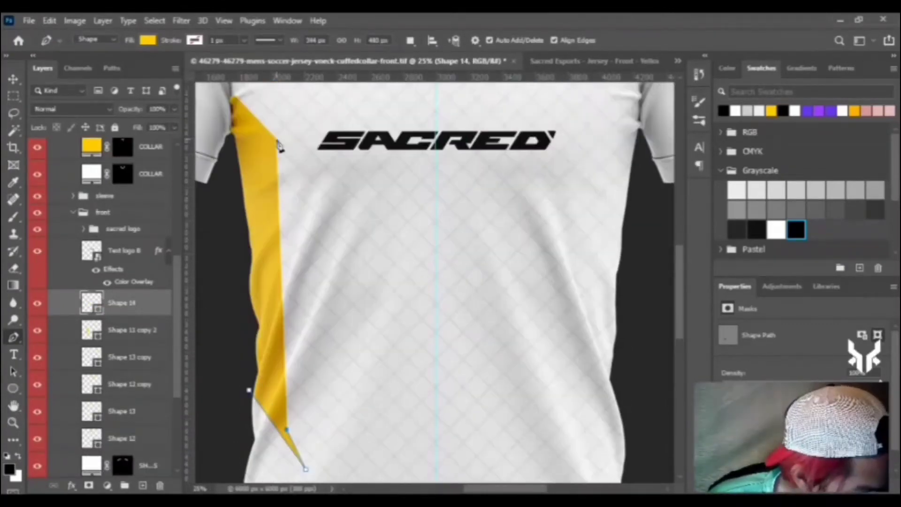
scroll(224, 359, down, 2)
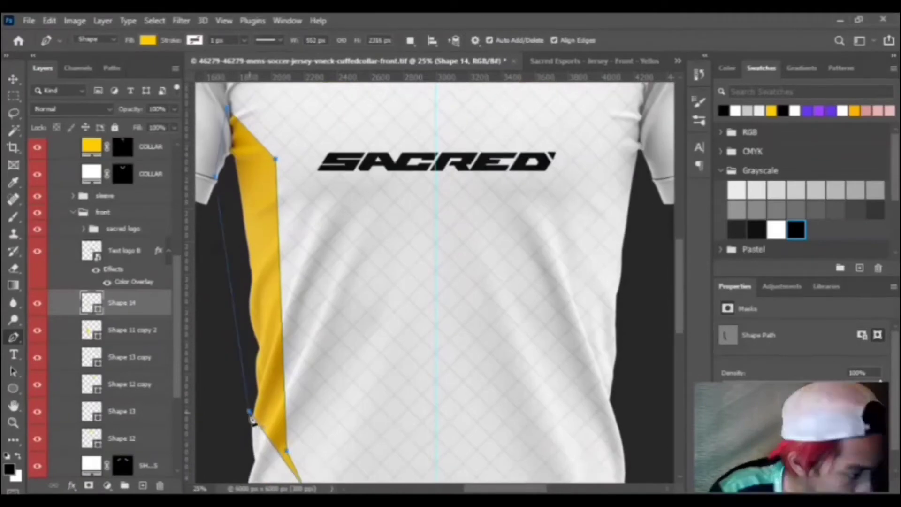
key(ctrl+minus)
click(145, 344)
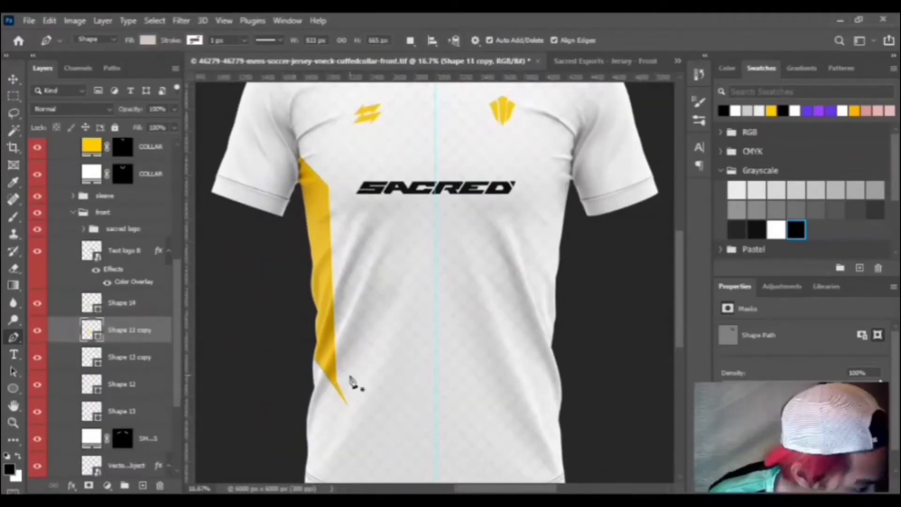
scroll(351, 378, down, 3)
Draw the light grey Shape 15 panel from the stripe's lower edge down past the hem
click(307, 258)
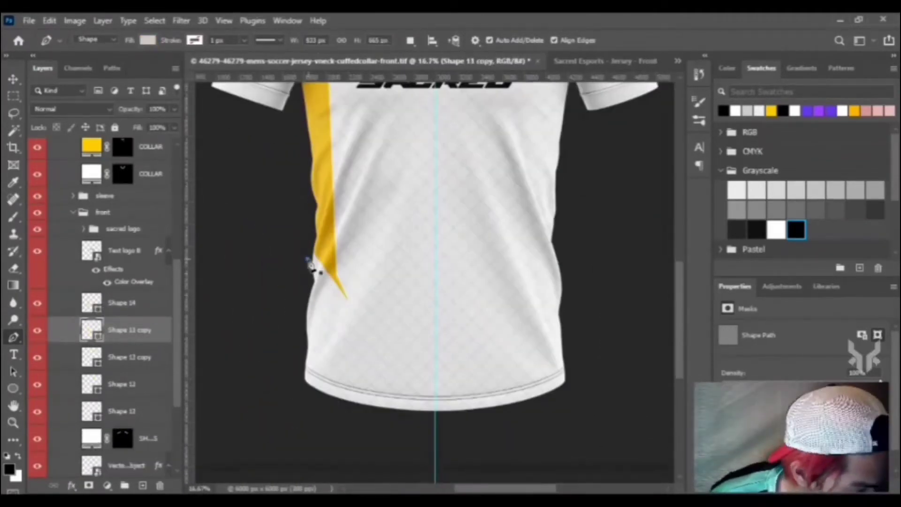
click(342, 402)
click(280, 396)
click(308, 259)
key(Return)
key(ctrl+minus)
key(ctrl+minus)
key(ctrl+plus)
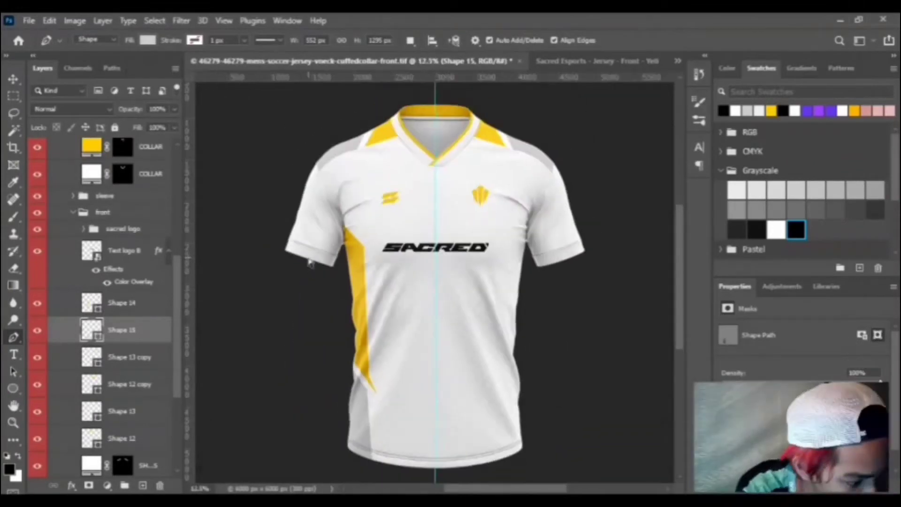
key(ctrl+plus)
scroll(342, 267, down, 5)
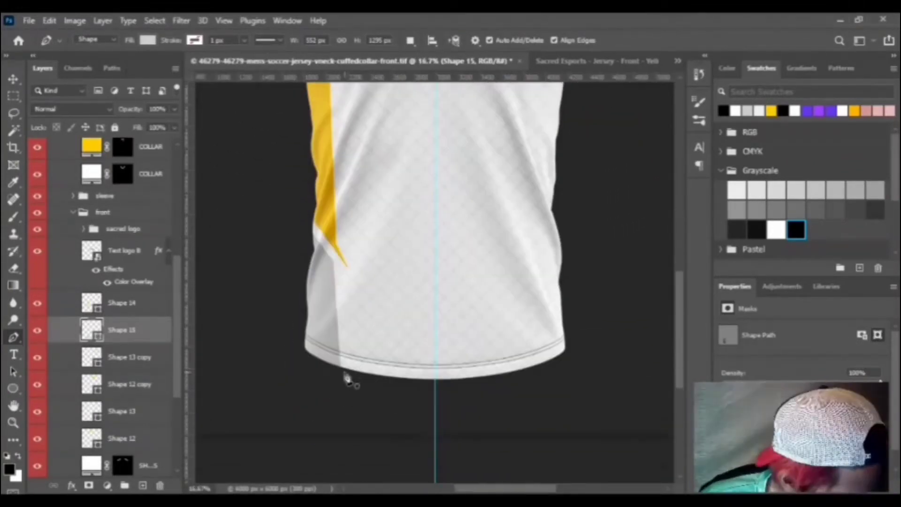
Draw a thin black sliver shape (Shape 16) from below the stripe's tip down to the hem
click(340, 273)
click(345, 373)
click(350, 380)
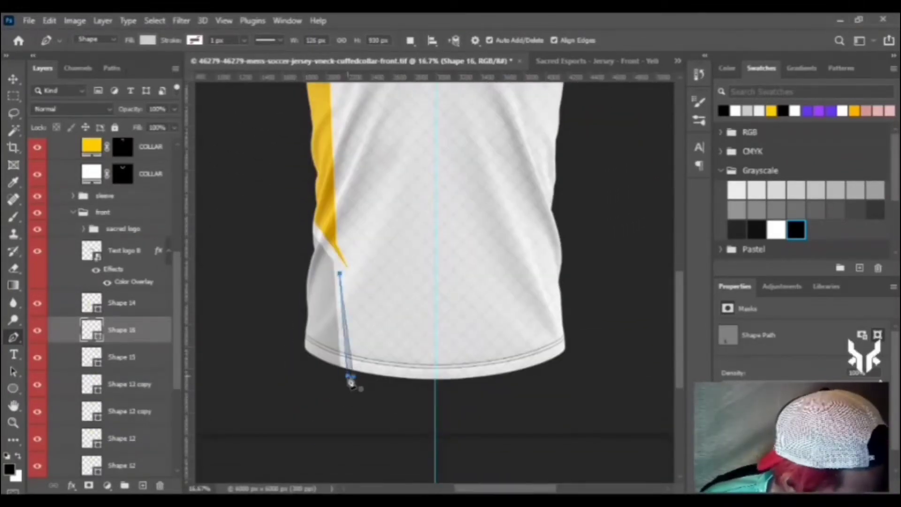
ctrl+click(469, 269)
key(ctrl+minus)
scroll(464, 267, up, 6)
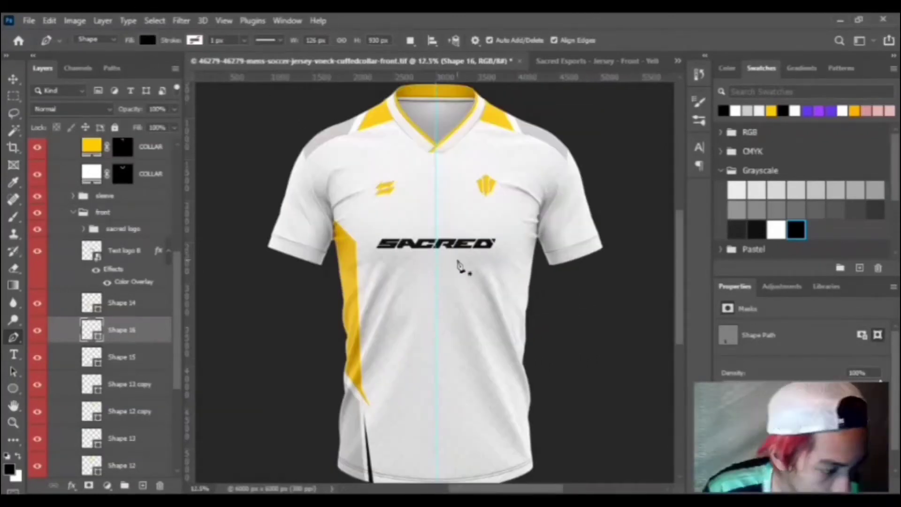
scroll(457, 262, down, 3)
Delete the mirrored Shape 12 copy and Shape 13 copy layers, then reselect Shape 14
scroll(145, 285, down, 2)
click(143, 253)
scroll(396, 237, up, 2)
click(137, 380)
click(155, 336)
shift+click(155, 361)
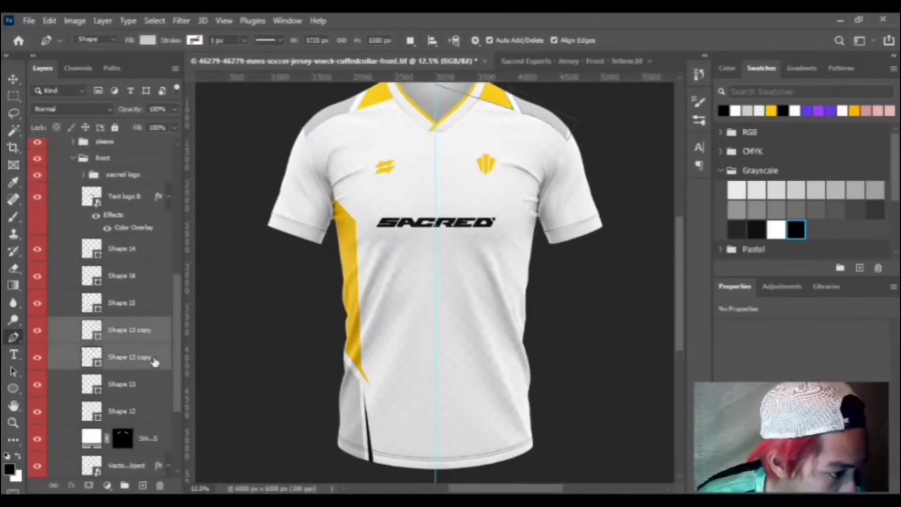
key(Delete)
scroll(141, 412, down, 2)
scroll(143, 404, up, 3)
click(152, 385)
scroll(271, 301, up, 3)
scroll(399, 371, down, 5)
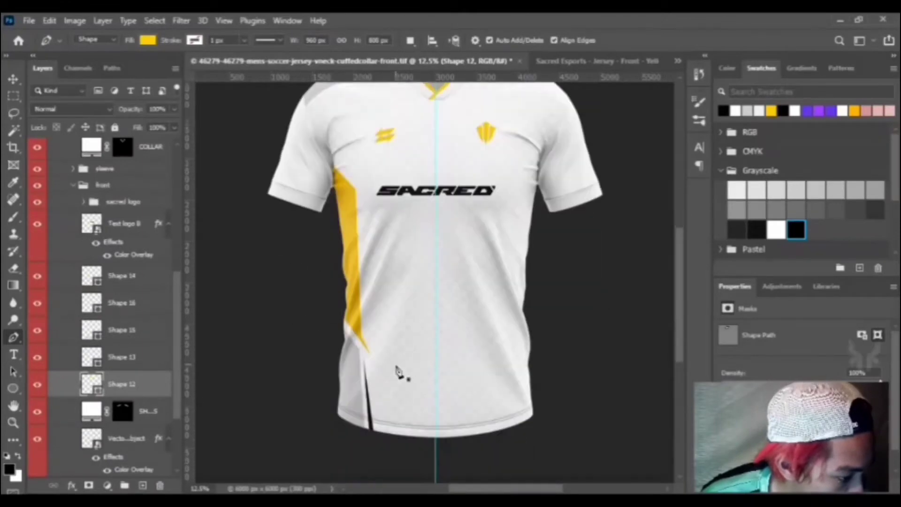
click(136, 276)
Draw a curved yellow strip (Shape 17) along the jersey's lower-left hem
scroll(345, 333, down, 3)
key(ctrl+plus)
scroll(377, 278, up, 3)
scroll(348, 375, down, 1)
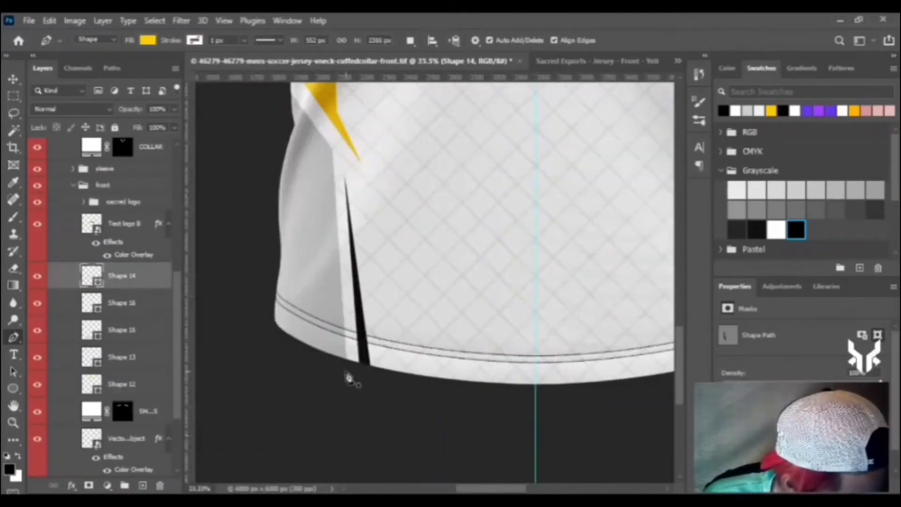
click(271, 308)
drag(340, 347, 367, 357)
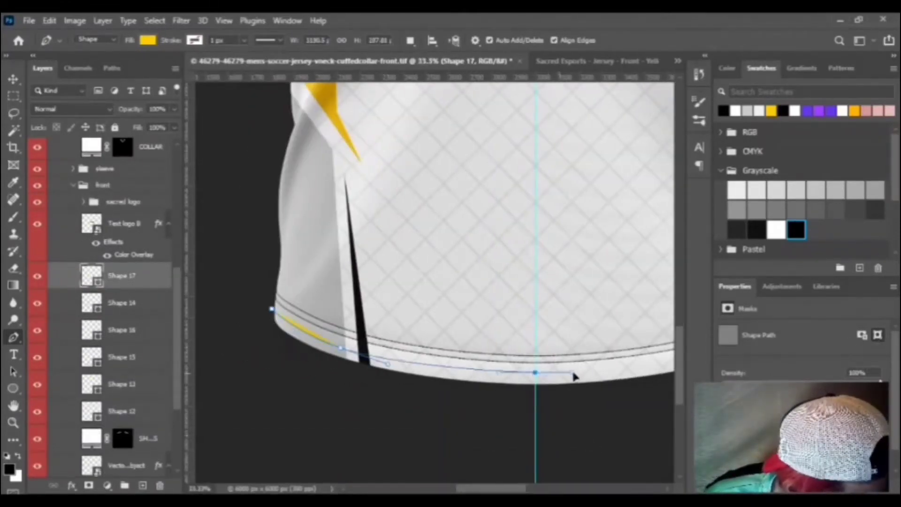
drag(535, 376, 604, 379)
alt+click(535, 376)
click(535, 395)
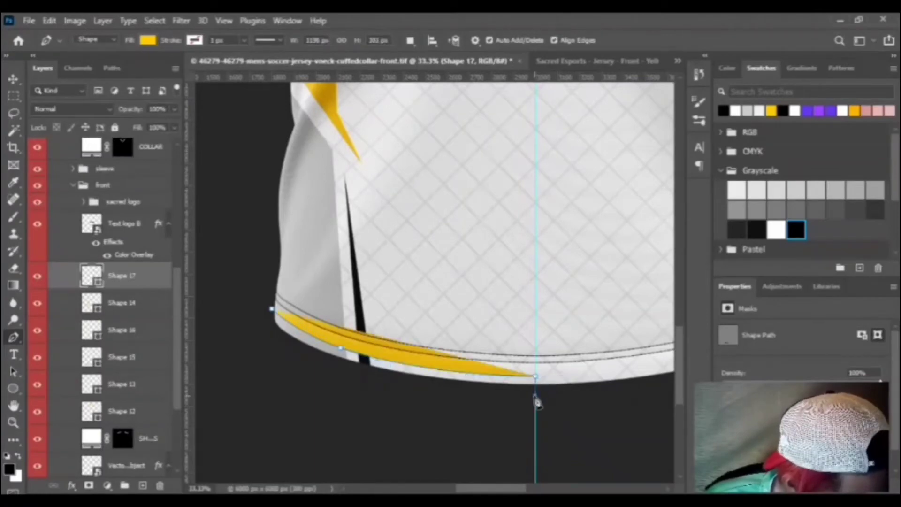
drag(273, 368, 235, 342)
click(256, 305)
key(Return)
Duplicate the side pieces Shape 12 to Shape 17 and begin transforming the copies
key(ctrl+minus)
key(ctrl+minus)
key(ctrl+minus)
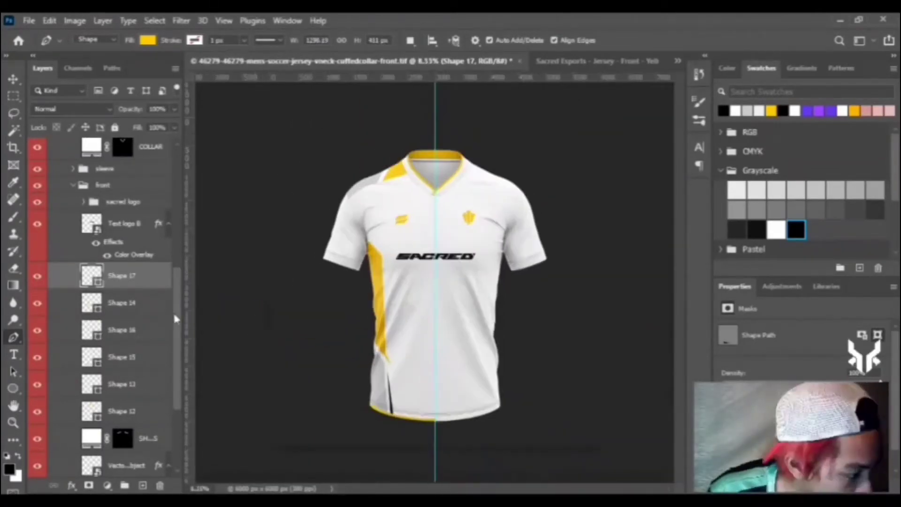
shift+click(136, 411)
key(ctrl+j)
key(ctrl+t)
Move the flipped side-piece copies across the centre onto the jersey's right side and commit
drag(393, 308, 492, 318)
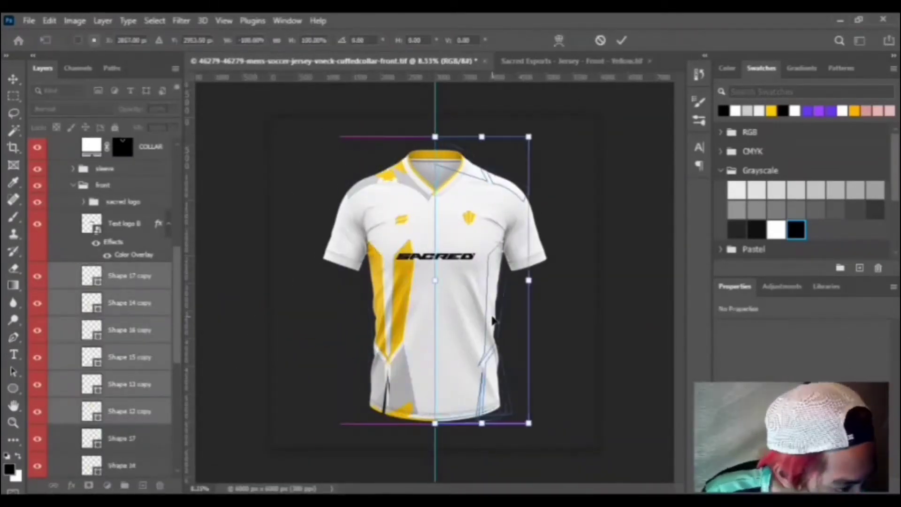
key(Return)
key(Return)
key(ctrl+plus)
key(ctrl+minus)
key(ctrl+minus)
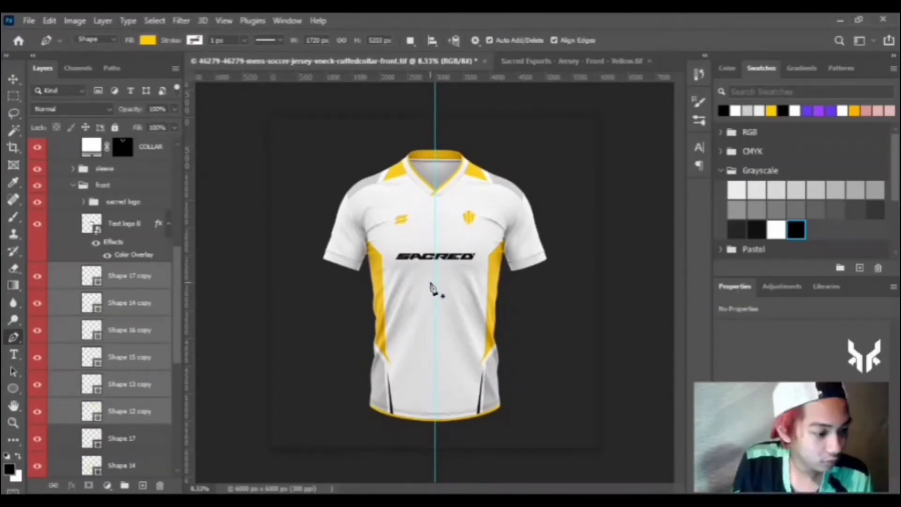
Collapse the front layer group and expand the sleeve group
scroll(84, 304, up, 3)
click(74, 295)
click(74, 398)
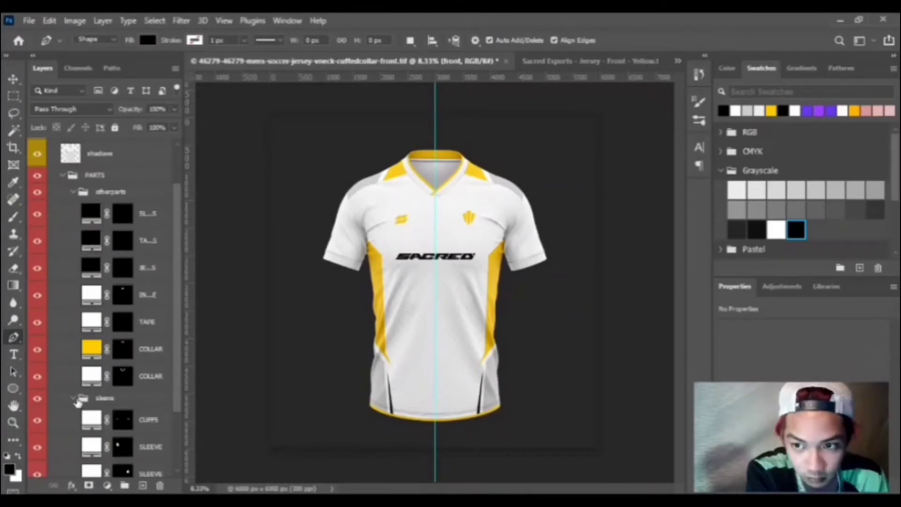
Recolour the collar TAPE layer with a grey swatch
key(ctrl+plus)
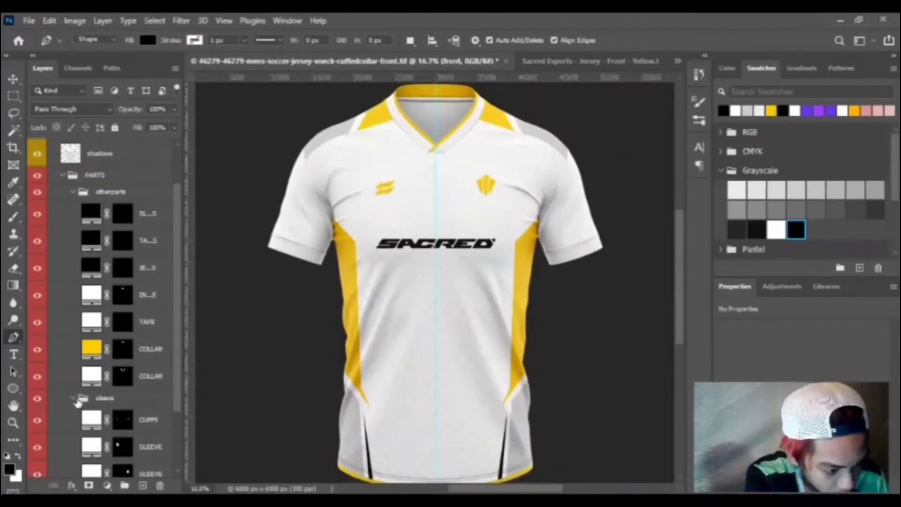
scroll(121, 287, down, 3)
scroll(118, 277, up, 1)
double_click(88, 268)
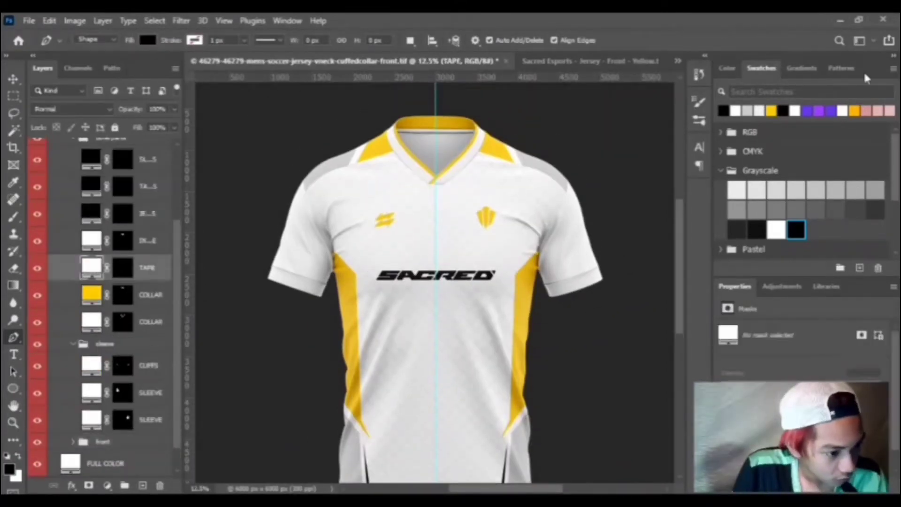
key(i)
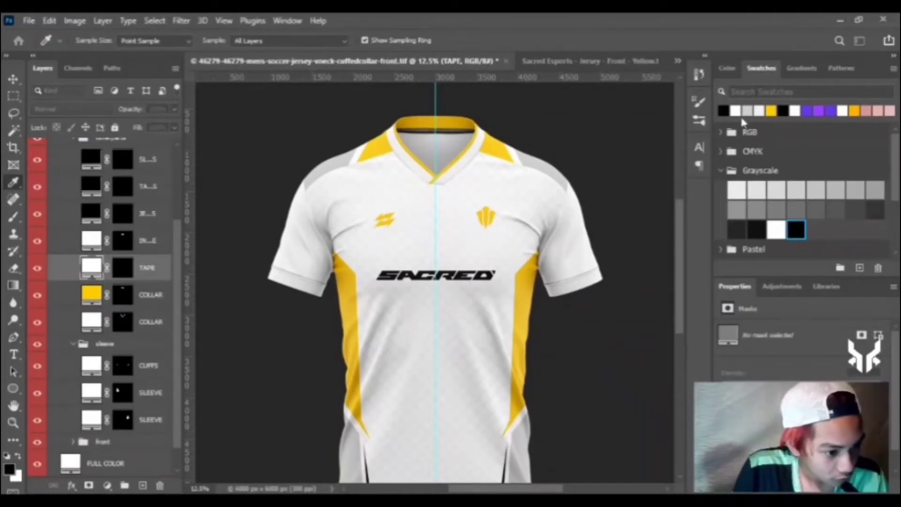
click(747, 112)
click(644, 241)
Draw a curved yellow trim strip along the left sleeve cuff above the CUFFS layer
scroll(140, 211, up, 3)
click(73, 244)
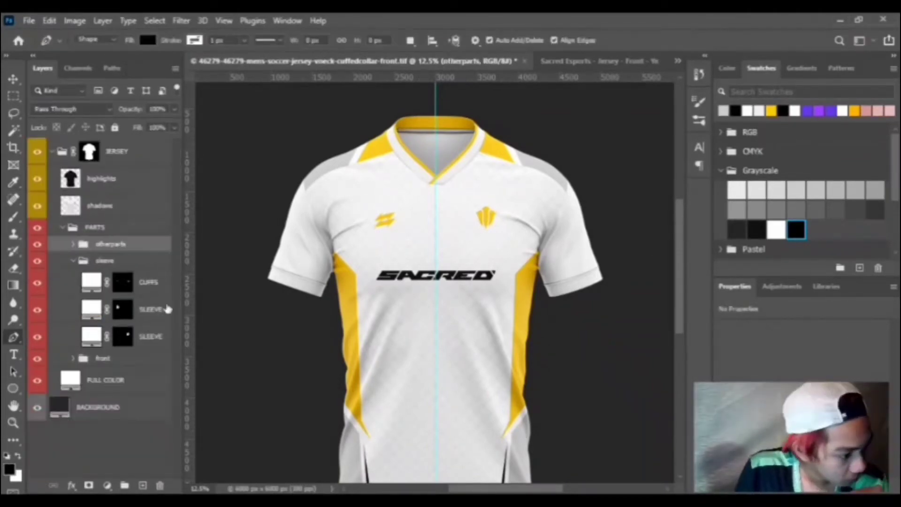
click(150, 282)
scroll(381, 282, up, 3)
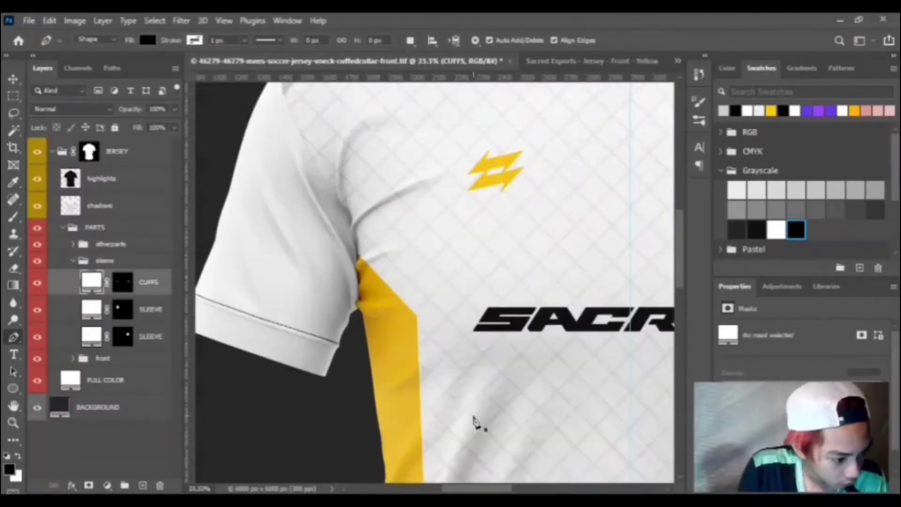
scroll(474, 421, left, 3)
click(296, 317)
click(374, 346)
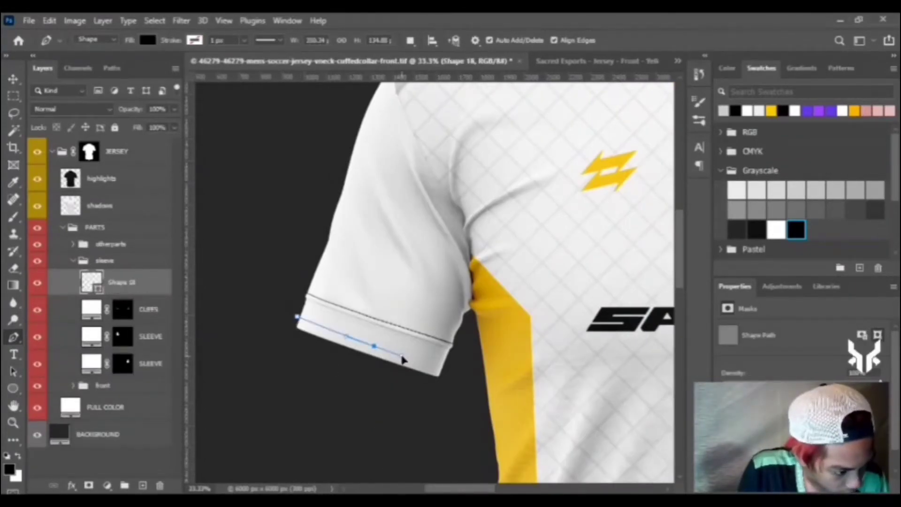
drag(455, 371, 462, 370)
click(441, 391)
click(288, 331)
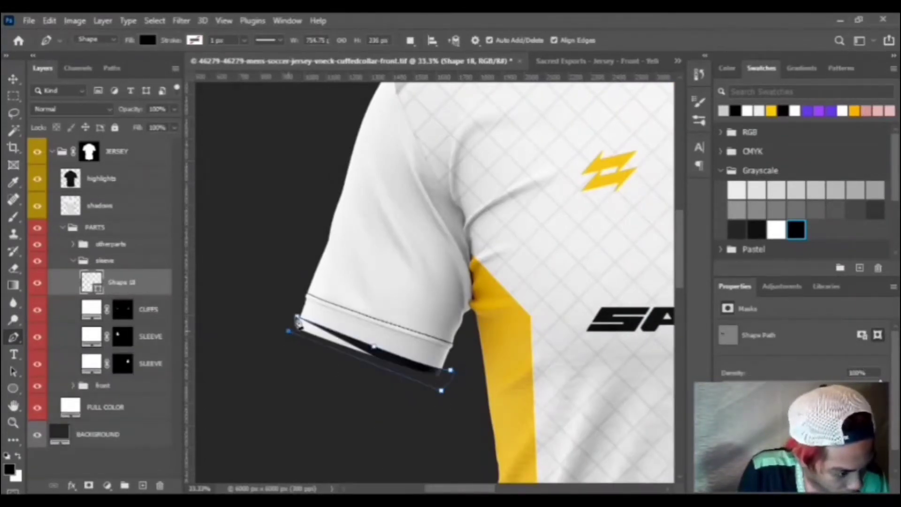
click(297, 317)
drag(375, 350, 368, 346)
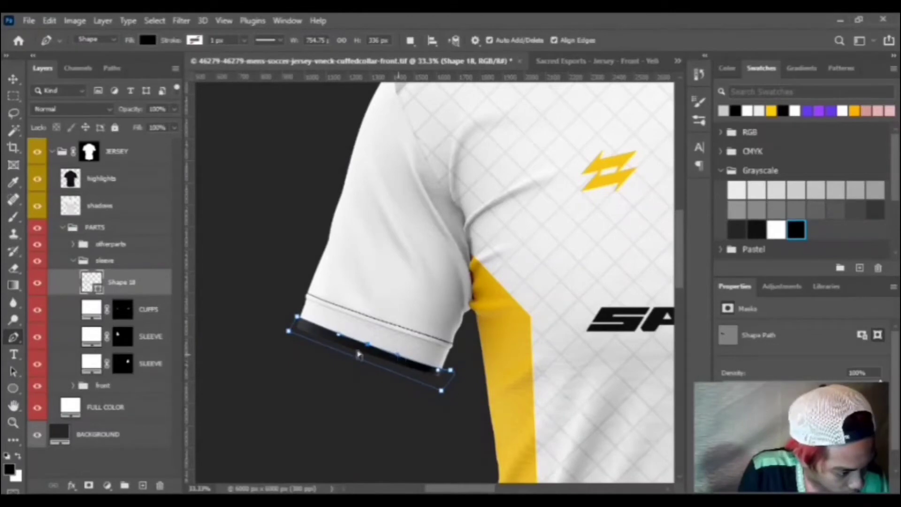
drag(451, 370, 452, 369)
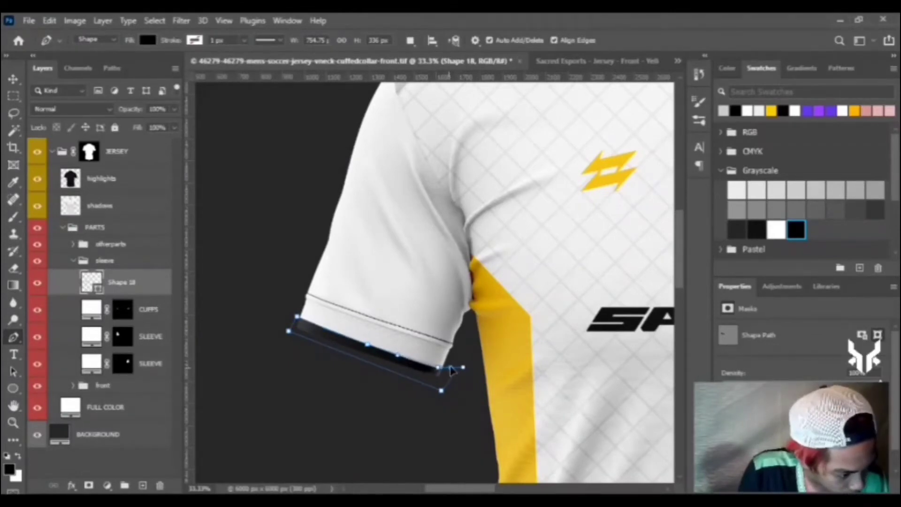
click(771, 111)
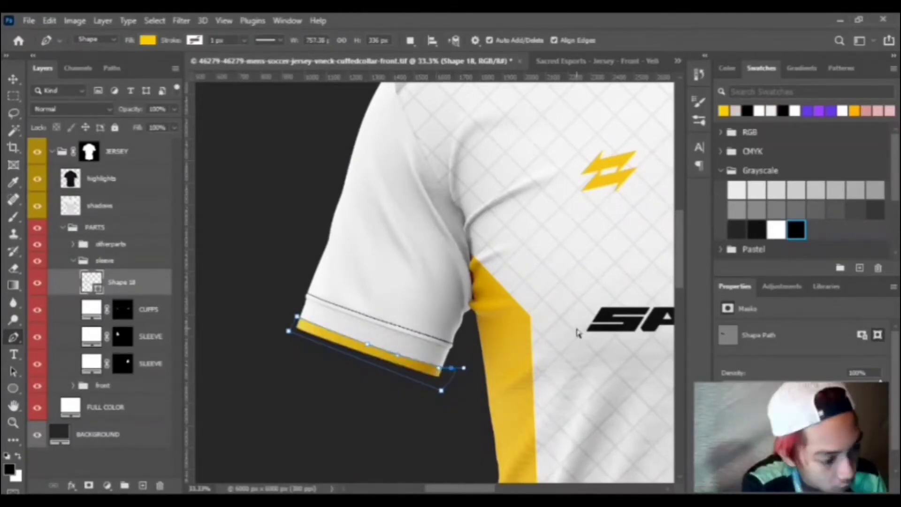
Draw a matching curved yellow trim strip along the right sleeve cuff
key(ctrl+0)
scroll(577, 333, up, 4)
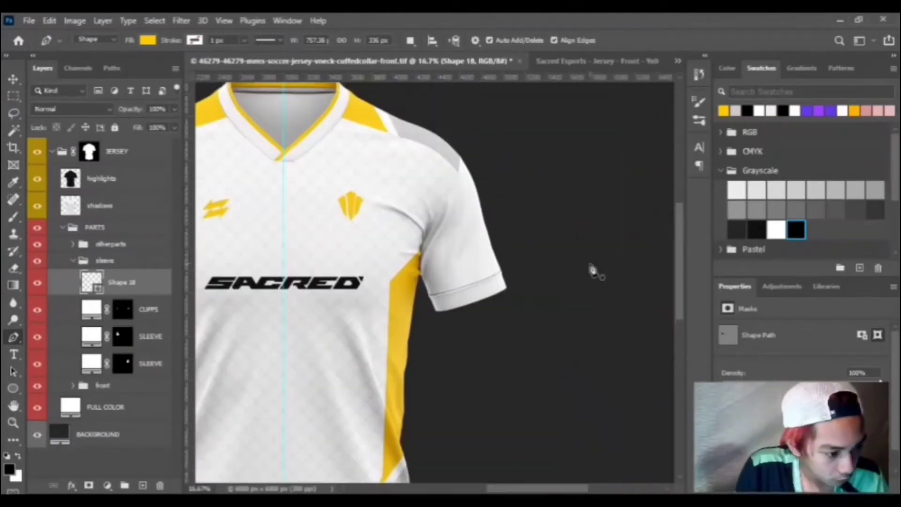
click(505, 357)
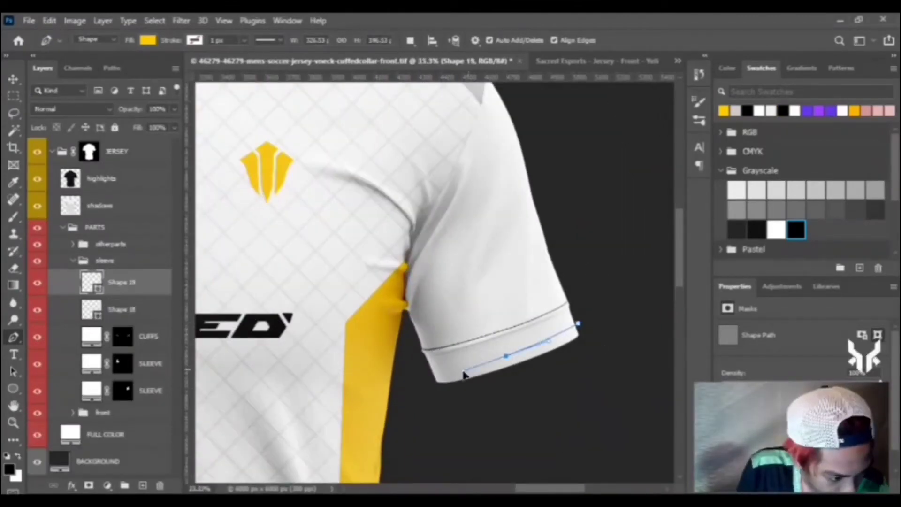
drag(428, 370, 410, 365)
click(435, 387)
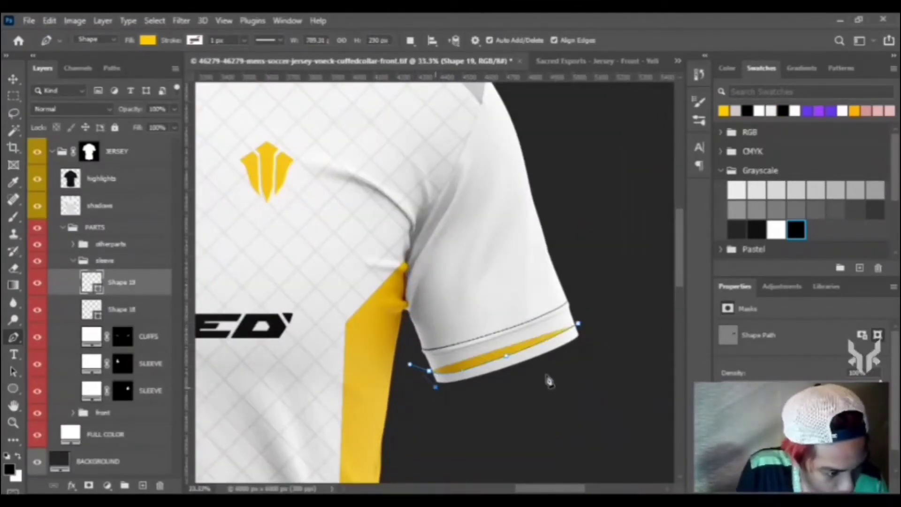
drag(539, 370, 560, 359)
click(593, 335)
key(Return)
key(ctrl+minus)
key(ctrl+minus)
key(ctrl+minus)
key(ctrl+minus)
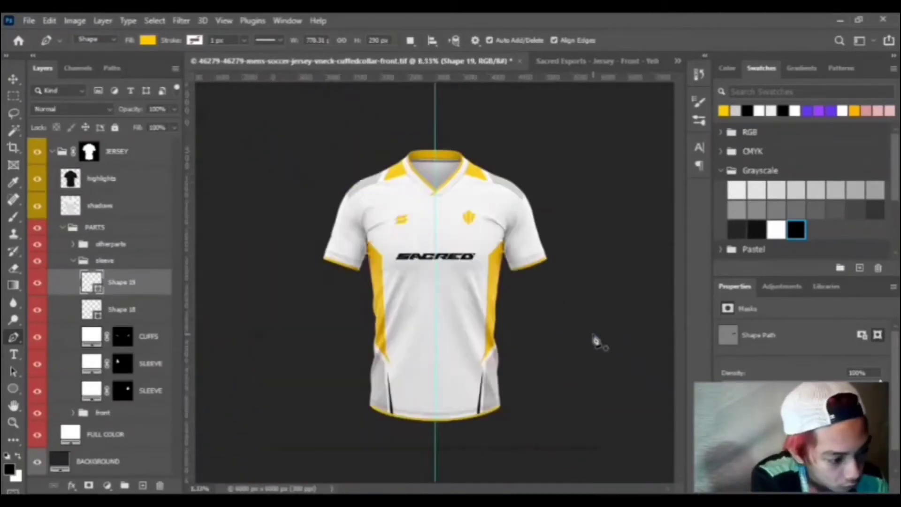
key(ctrl+plus)
key(ctrl+plus)
click(150, 364)
Draw a yellow underarm panel shape on the left sleeve
drag(299, 199, 397, 241)
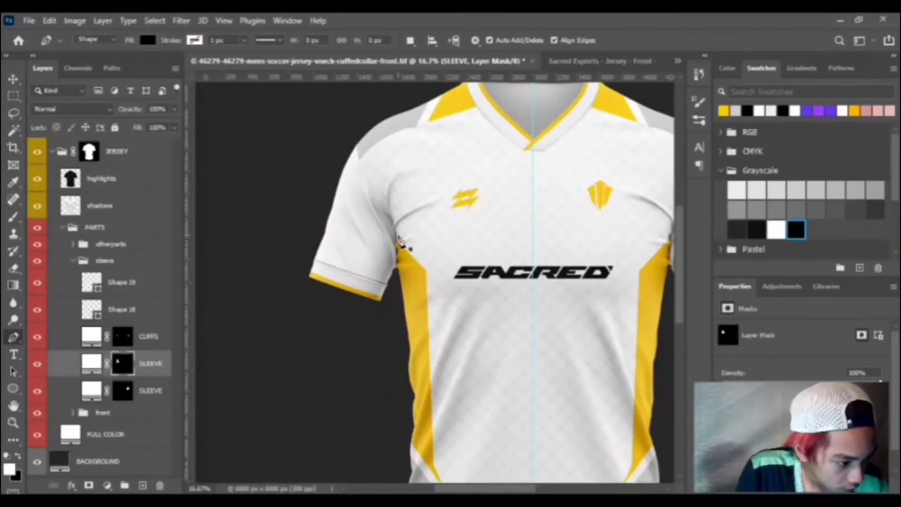
click(397, 235)
click(362, 308)
click(407, 259)
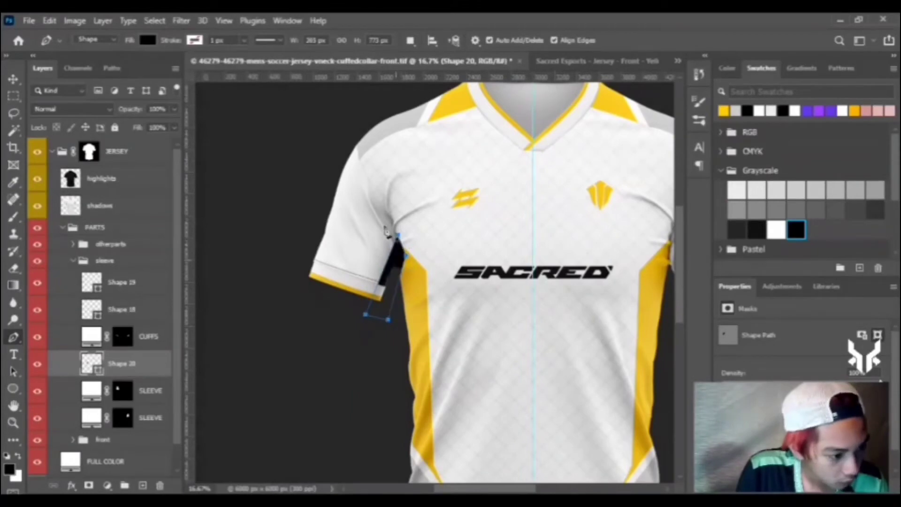
key(ctrl+minus)
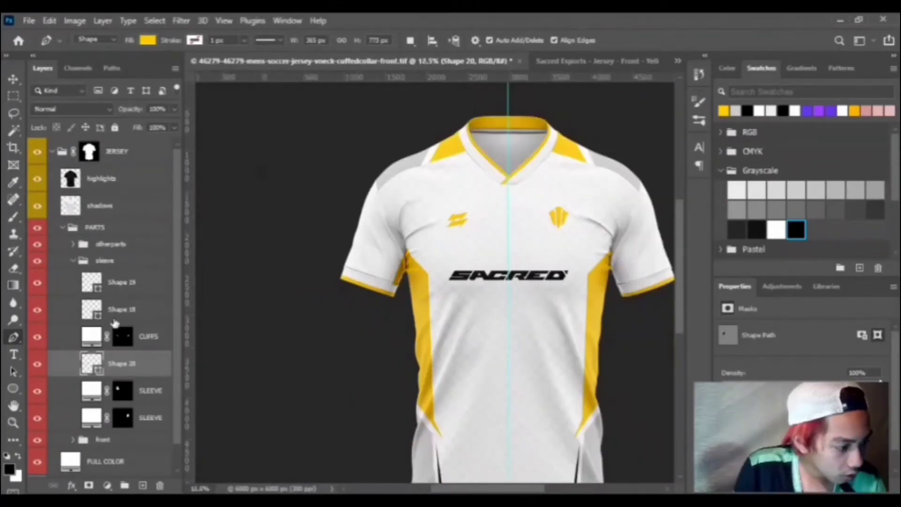
Try masking the sleeve group with a merged copy of both SLEEVE layers, then undo it
click(142, 394)
shift+click(150, 417)
key(ctrl+j)
key(ctrl+e)
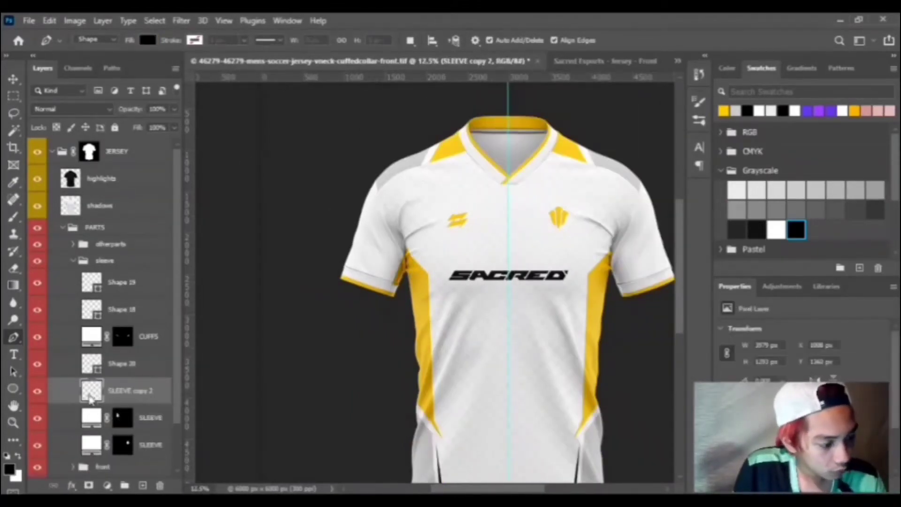
ctrl+click(91, 395)
click(109, 261)
click(88, 485)
click(139, 396)
key(Delete)
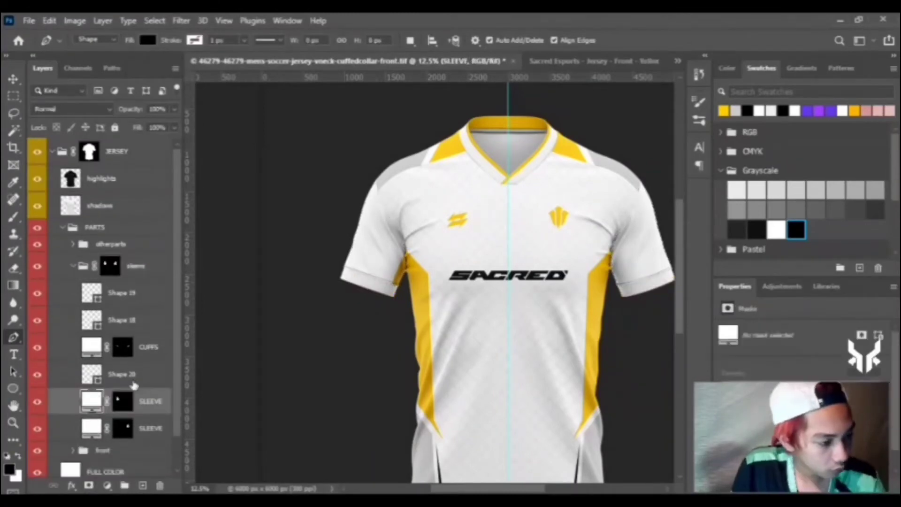
scroll(131, 312, down, 1)
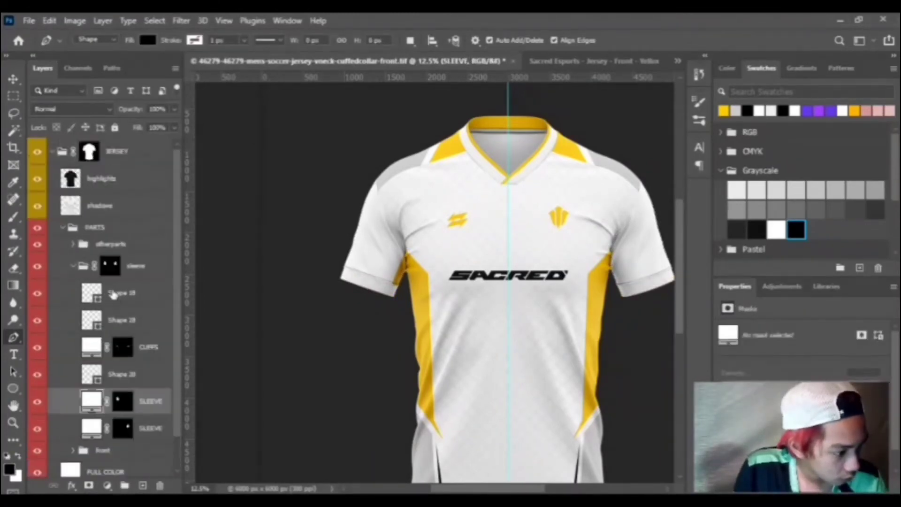
click(95, 322)
key(ctrl+z)
key(ctrl+z)
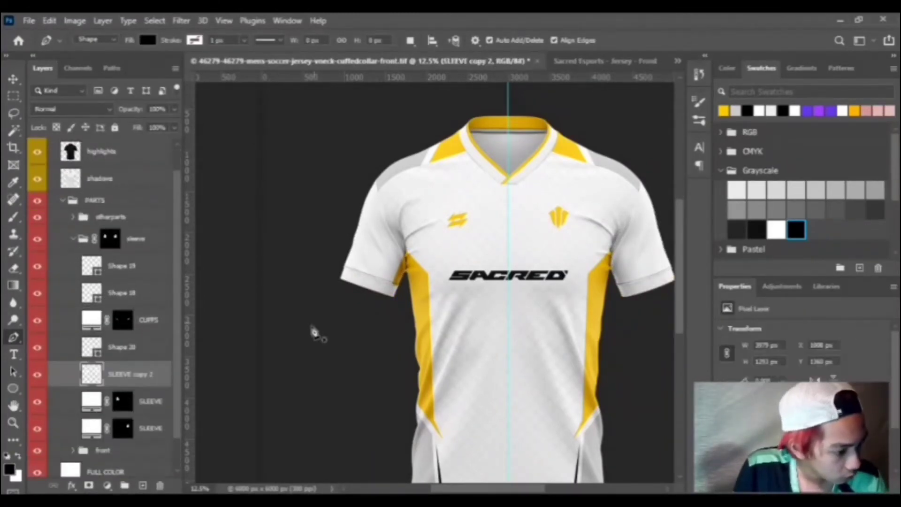
key(Delete)
Duplicate the underarm panel, flip it horizontally and place the copy on the right sleeve
ctrl+click(409, 260)
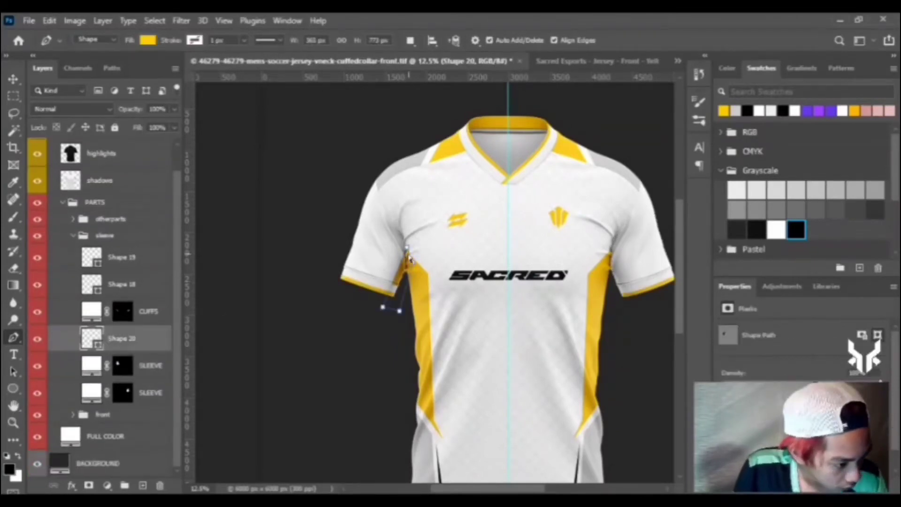
key(ctrl+plus)
key(ctrl+plus)
key(ctrl+plus)
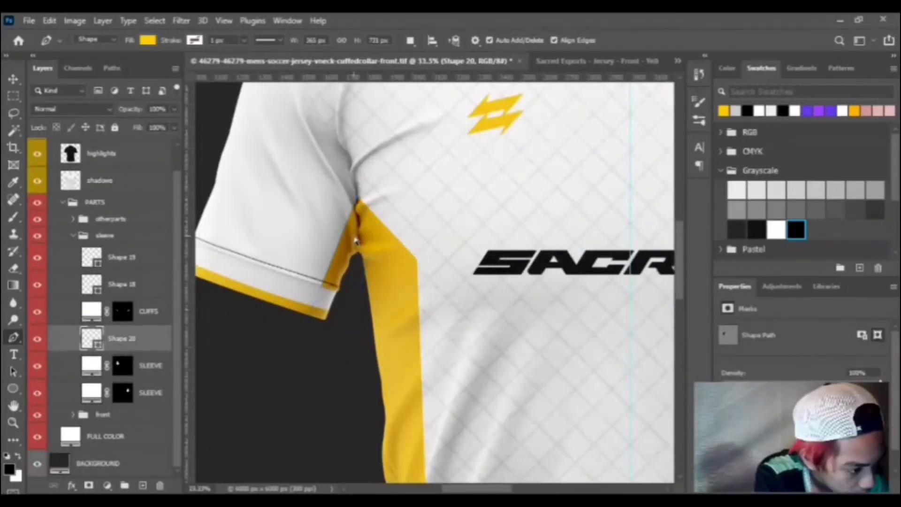
key(ctrl+minus)
key(ctrl+j)
key(ctrl+t)
key(ctrl+shift+h)
drag(379, 272, 636, 272)
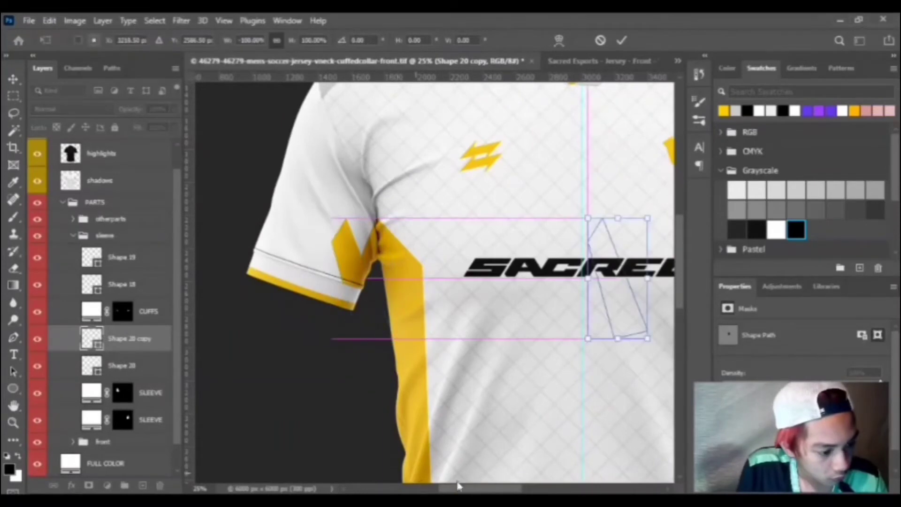
drag(460, 486, 505, 487)
drag(365, 307, 550, 308)
key(Return)
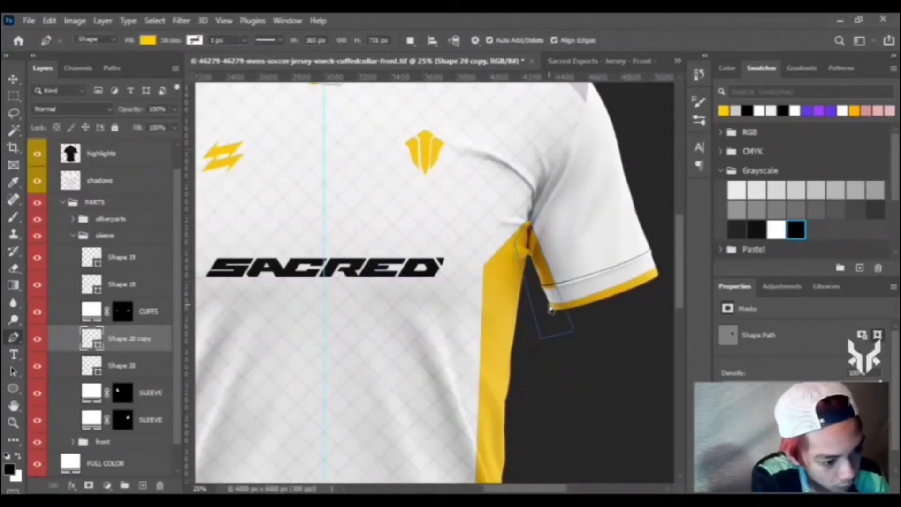
scroll(552, 308, down, 2)
scroll(270, 255, up, 1)
Draw a panel shape over the left upper sleeve from cuff to shoulder seam
click(267, 257)
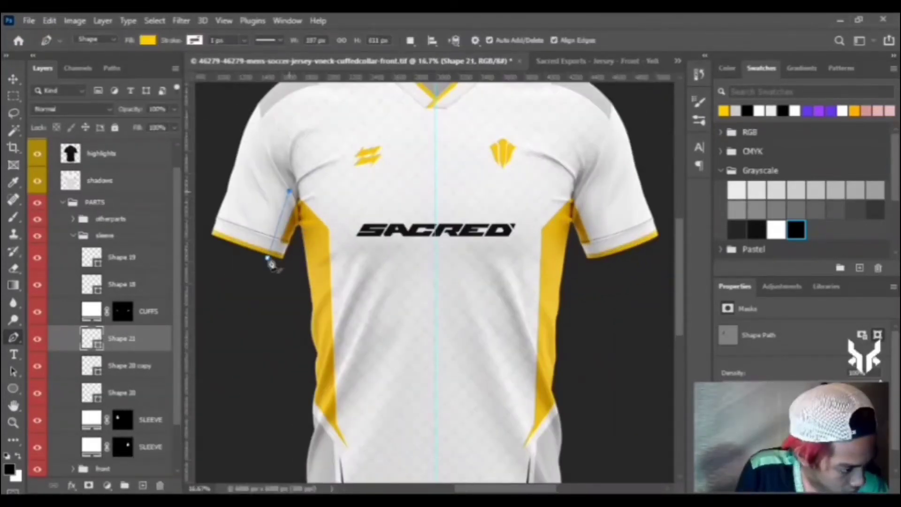
drag(267, 257, 265, 259)
click(273, 165)
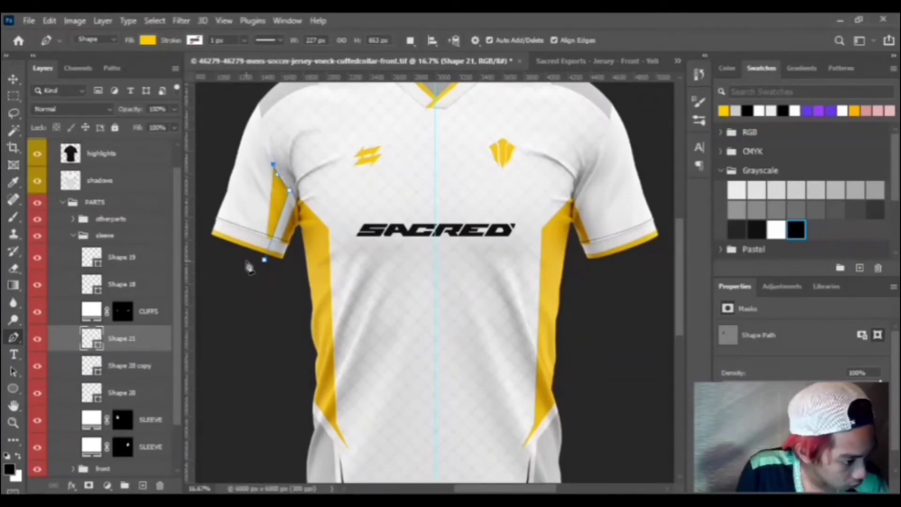
click(243, 260)
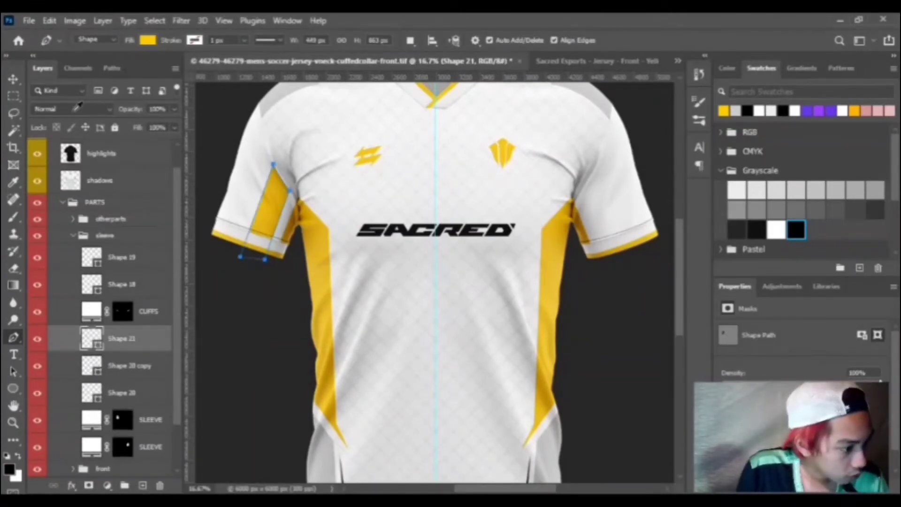
scroll(358, 298, down, 2)
scroll(302, 258, up, 1)
Place a horizontally flipped (W -100%) copy of the sleeve panel on the right sleeve
key(ctrl+j)
key(ctrl+t)
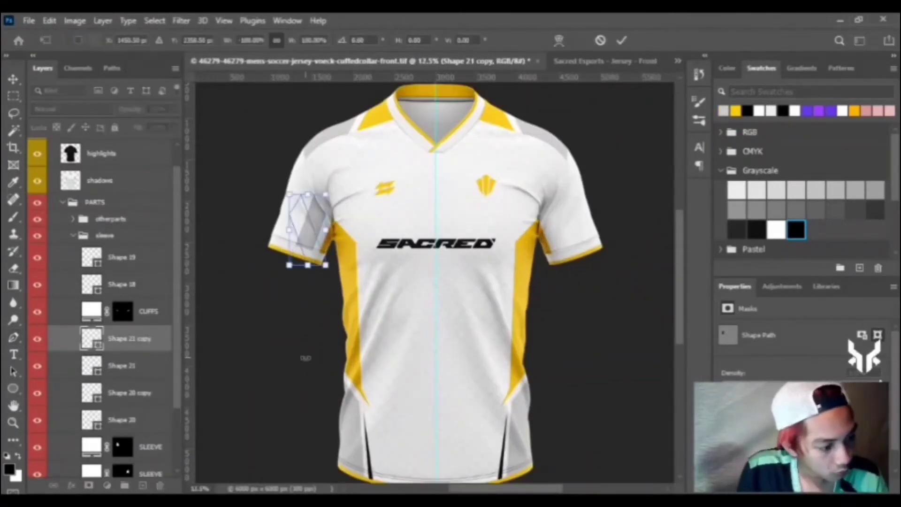
drag(314, 251, 575, 250)
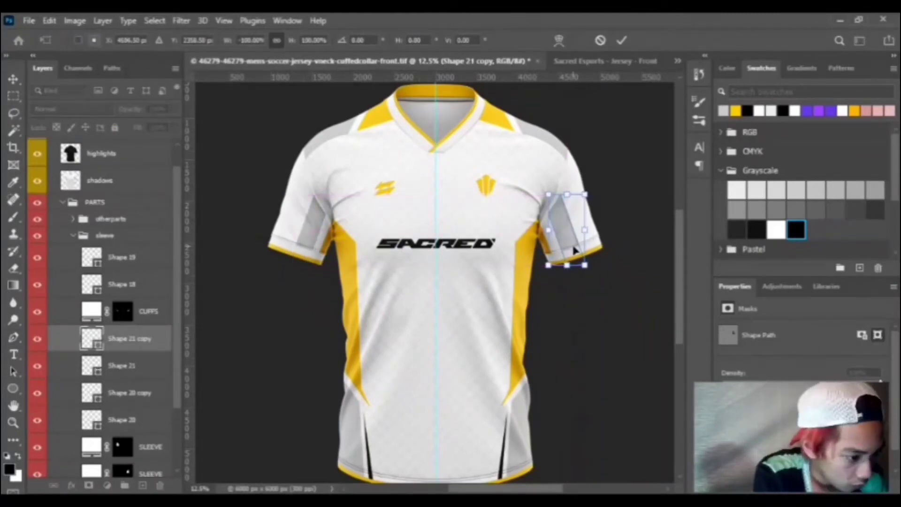
key(Return)
key(ctrl+t)
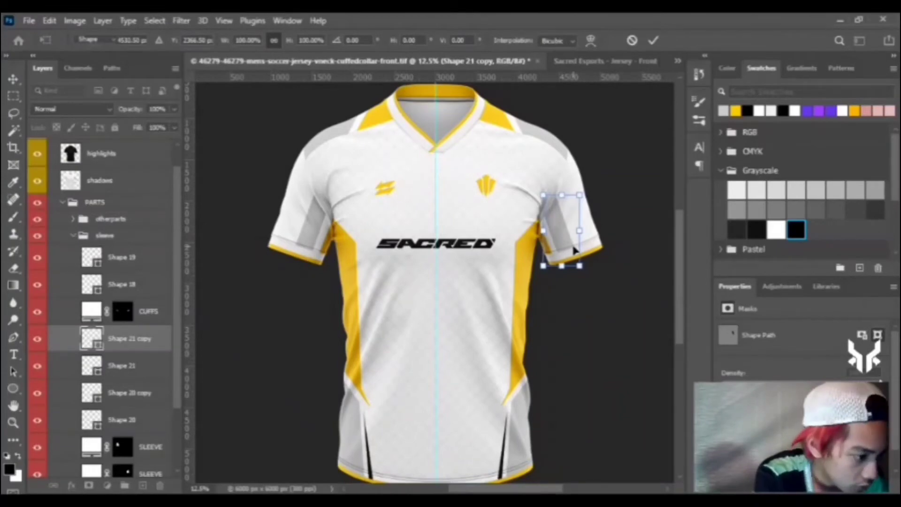
key(Return)
key(p)
key(ctrl+t)
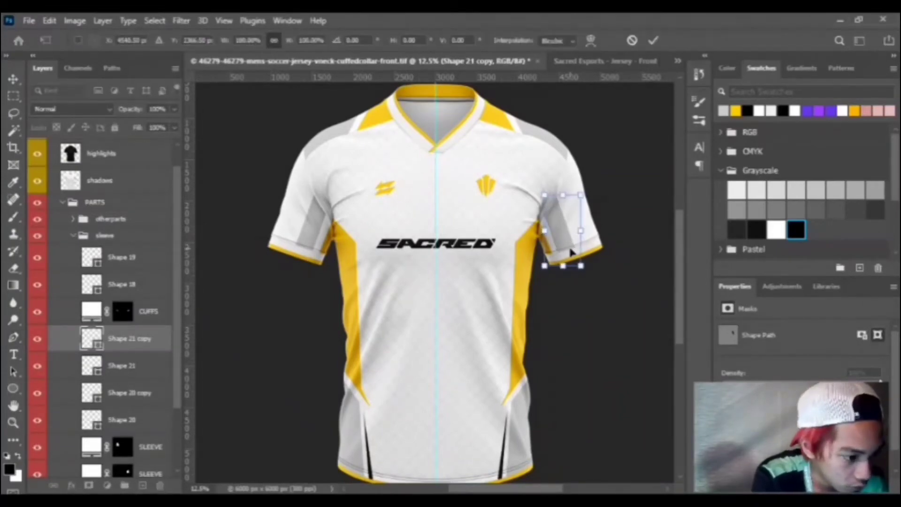
key(Return)
key(ctrl+minus)
key(ctrl+plus)
shift+click(140, 366)
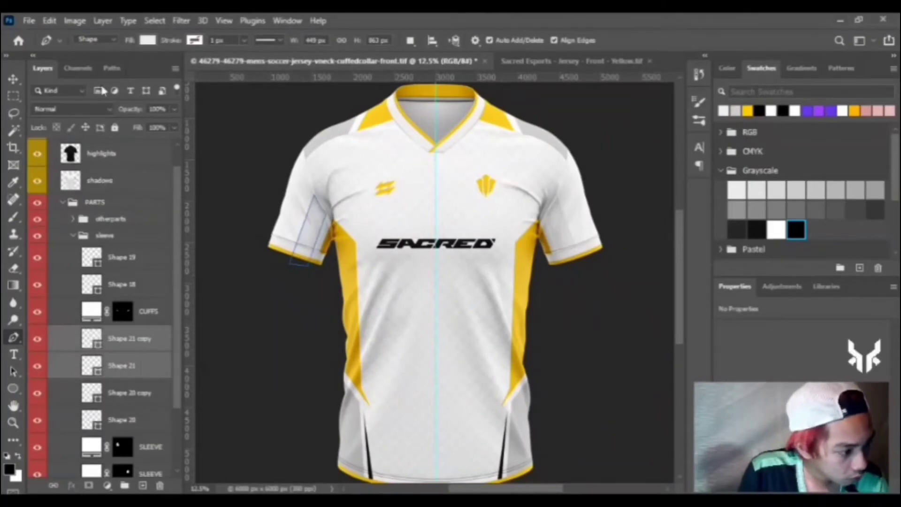
Zoom out and switch to the black Sacred Esports jersey document to close it
key(ctrl+minus)
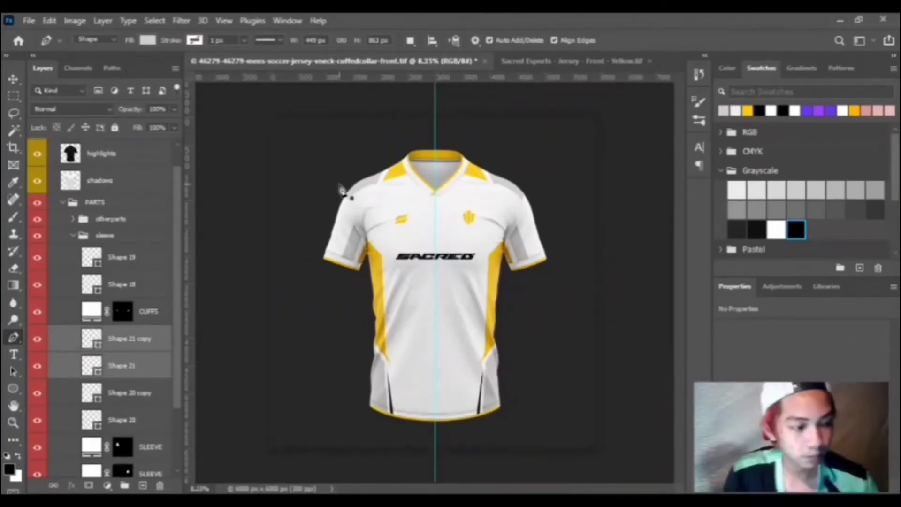
key(ctrl+Tab)
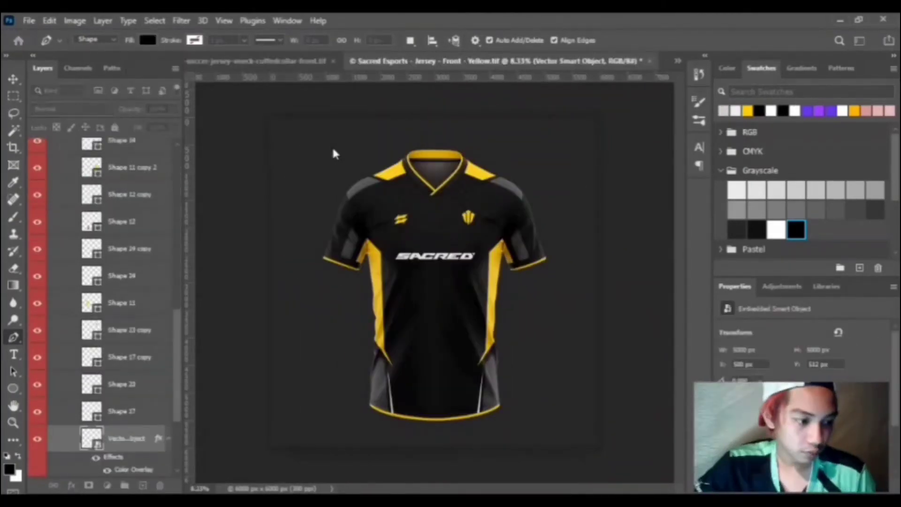
key(n)
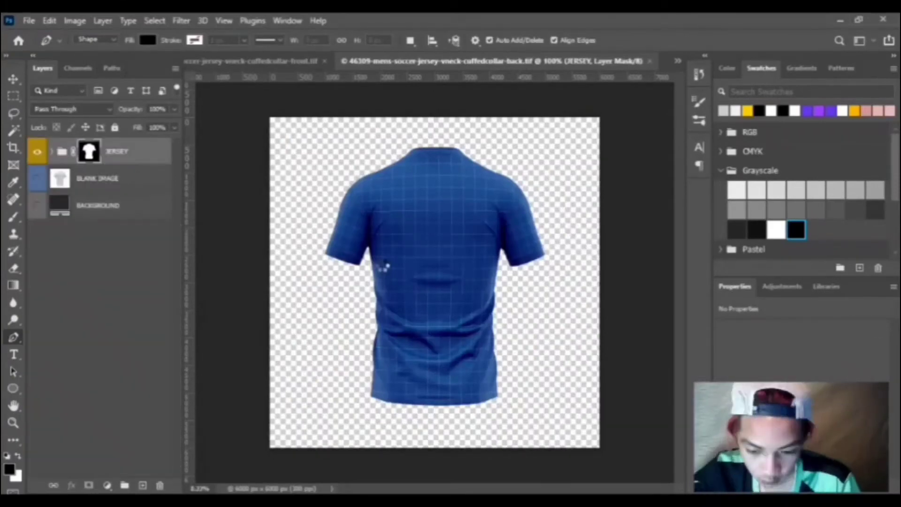
Delete the BLANK IMAGE layer and make the BACKGROUND layer visible
key(x)
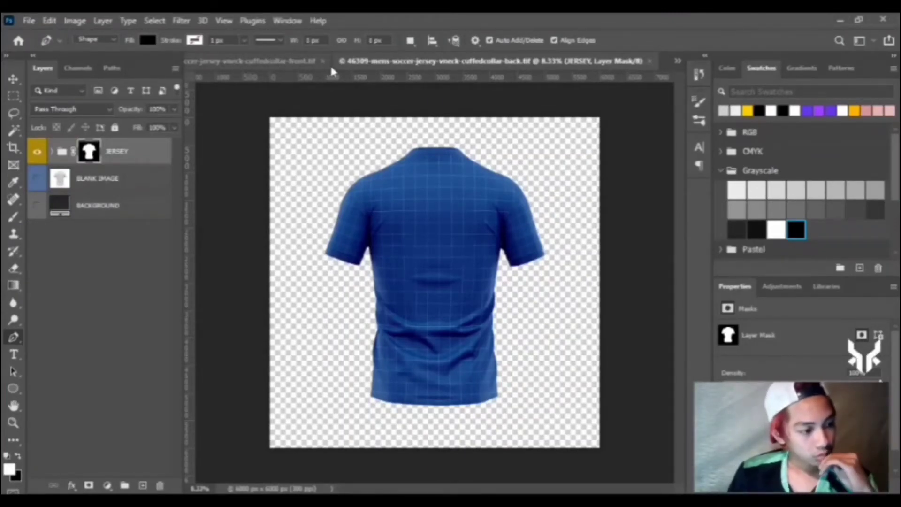
click(306, 63)
click(521, 61)
click(84, 180)
key(Delete)
click(38, 179)
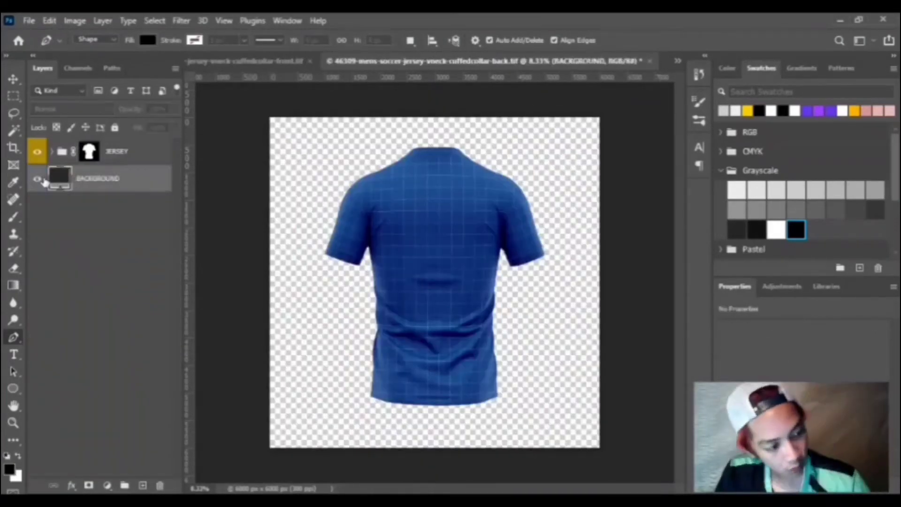
Remove the blue grid design group and the two red design layers from the jersey
click(51, 151)
click(103, 232)
key(Delete)
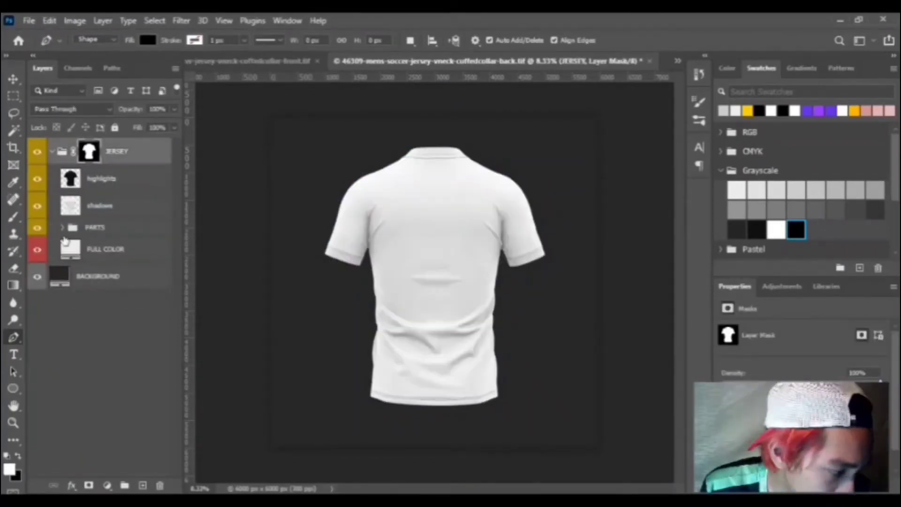
click(63, 228)
scroll(154, 299, down, 5)
click(143, 386)
shift+click(140, 412)
key(Delete)
Move FRONT below BACK and group the body panel layers together
drag(143, 385, 147, 416)
click(148, 375)
click(145, 358)
shift+click(139, 411)
key(ctrl+g)
Group CUFFS with both SLEEVE layers as 'sleeves' and name the body panel group 'front'
drag(151, 287, 151, 352)
shift+click(143, 391)
key(ctrl+g)
double_click(109, 353)
text(sleeves)
key(Return)
double_click(107, 369)
text(co)
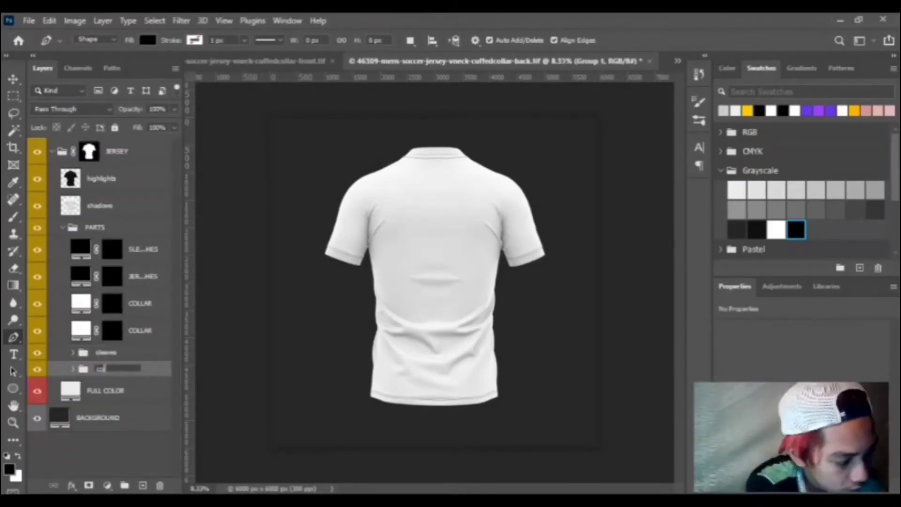
text(nt)
key(Return)
Change the upper COLLAR fill colour to yellow
click(81, 328)
double_click(80, 304)
click(747, 111)
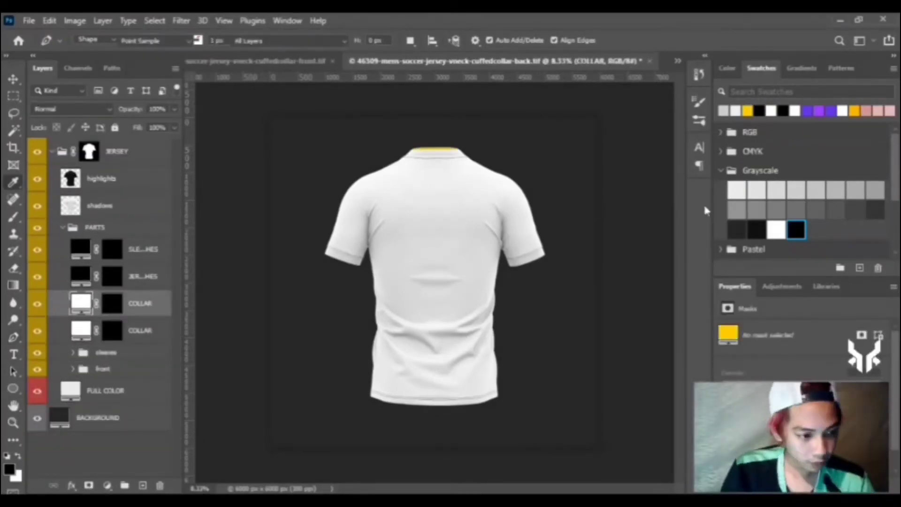
key(p)
Group the top stitching and both COLLAR layers into an 'other parts' group
click(141, 249)
shift+click(148, 330)
key(ctrl+g)
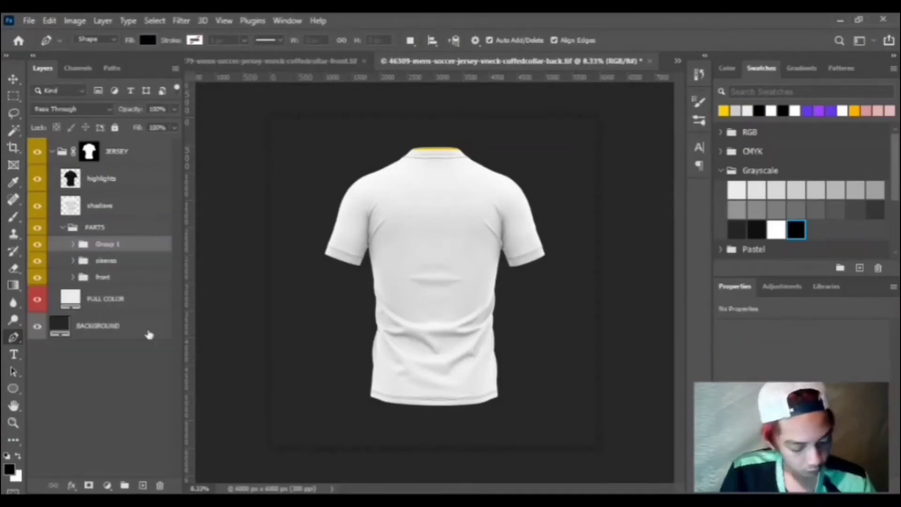
double_click(107, 244)
text(other parts)
key(Return)
click(80, 277)
click(72, 276)
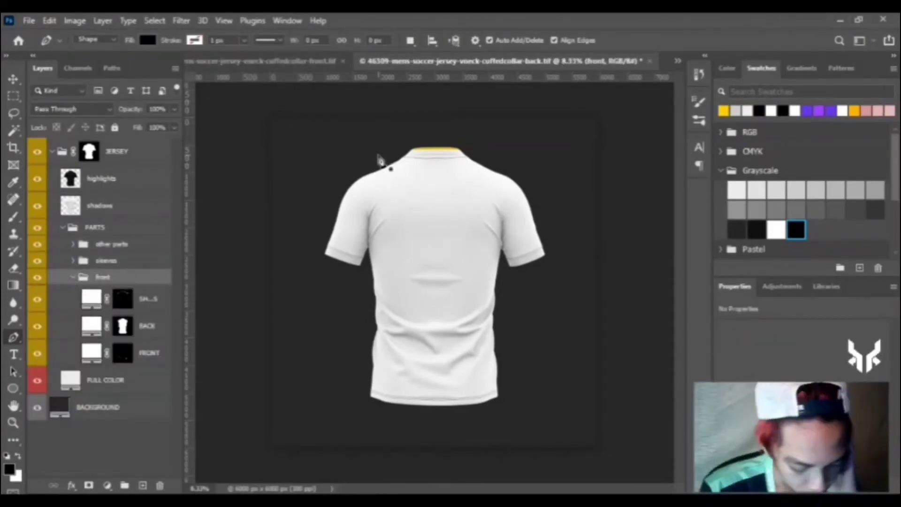
In the front jersey, select the four grey sleeve panel layers and bring them to the back jersey
click(320, 62)
scroll(136, 265, down, 3)
click(112, 282)
click(123, 331)
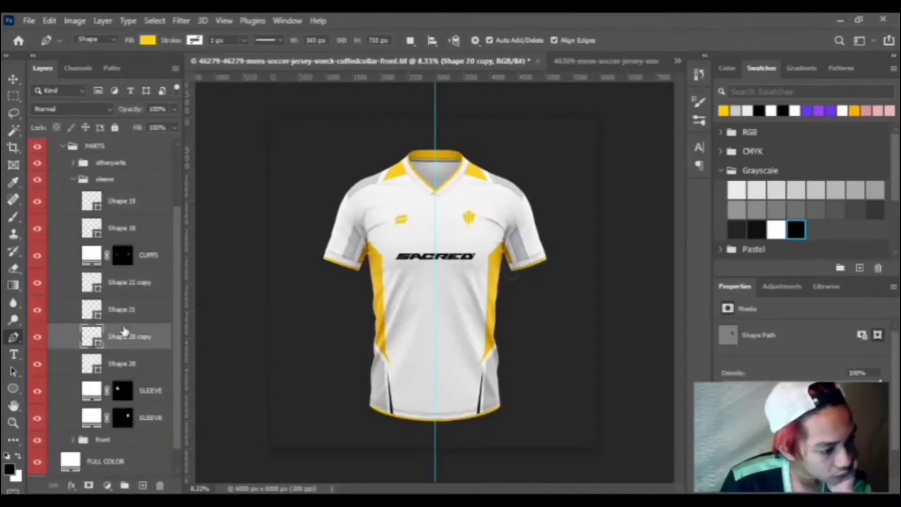
click(124, 284)
shift+click(129, 371)
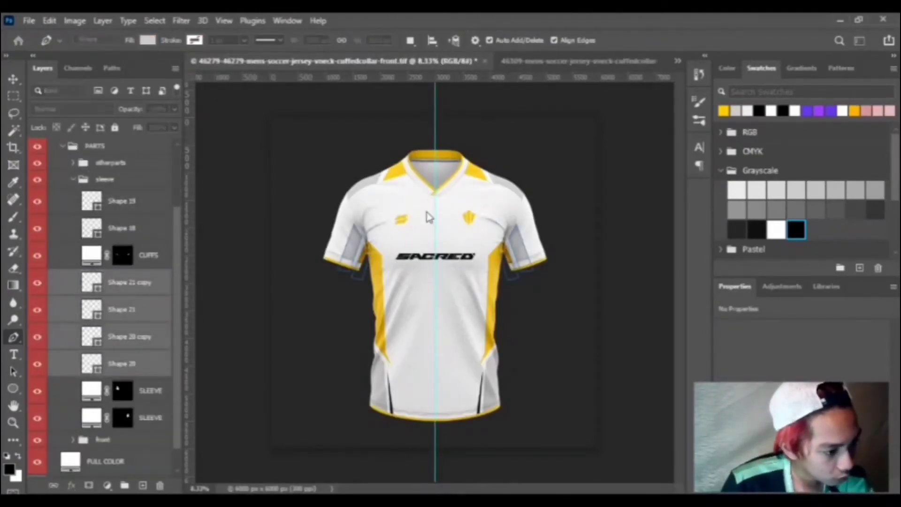
click(561, 60)
Nudge the copied sleeve panels upward and move them into the sleeves group
key(ctrl+t)
key(shift+Up)
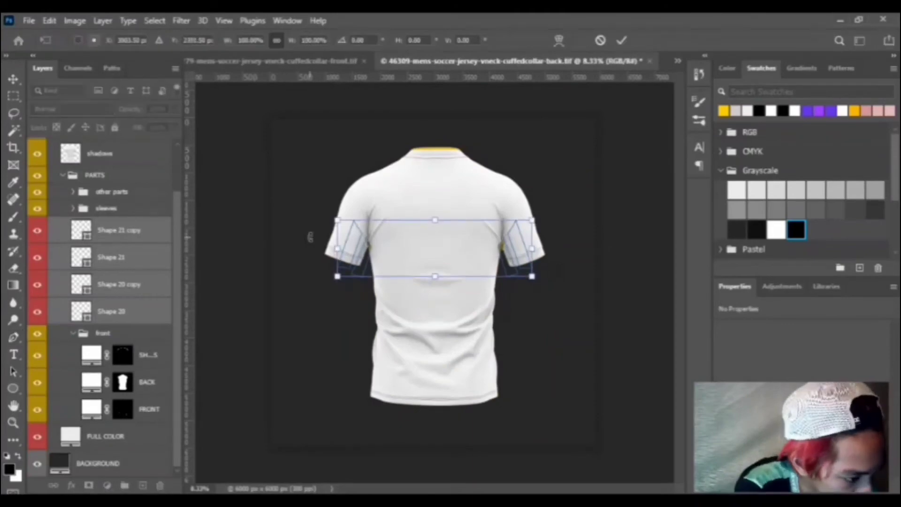
key(shift+Up)
key(Return)
key(Return)
click(73, 208)
scroll(133, 314, down, 1)
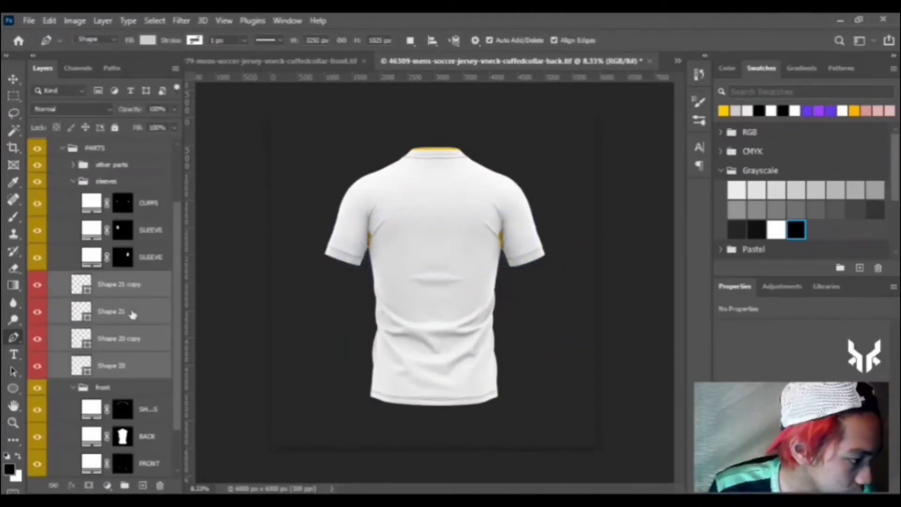
drag(137, 219, 137, 220)
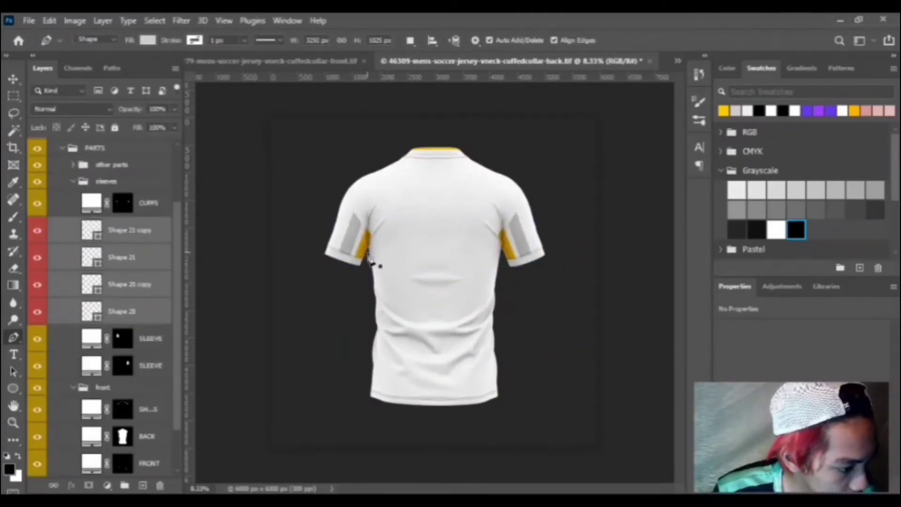
key(ctrl+t)
key(Return)
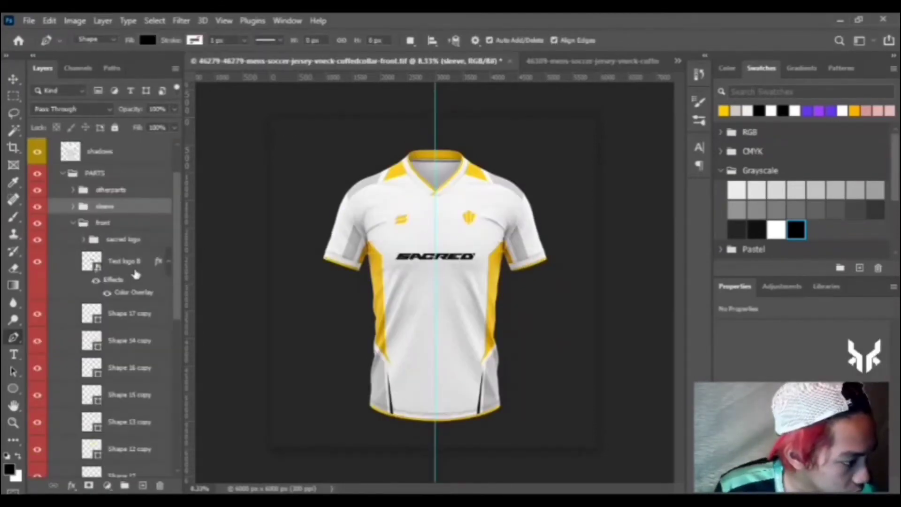
In the front jersey, group the body shape layers from Shape 17 copy down to Shape 12
click(137, 312)
scroll(153, 325, down, 5)
shift+click(138, 330)
scroll(117, 295, up, 2)
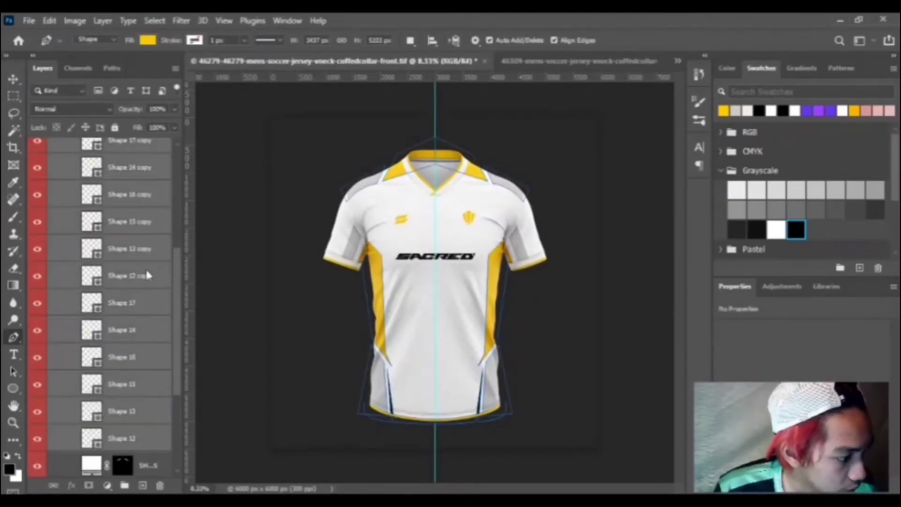
key(ctrl+g)
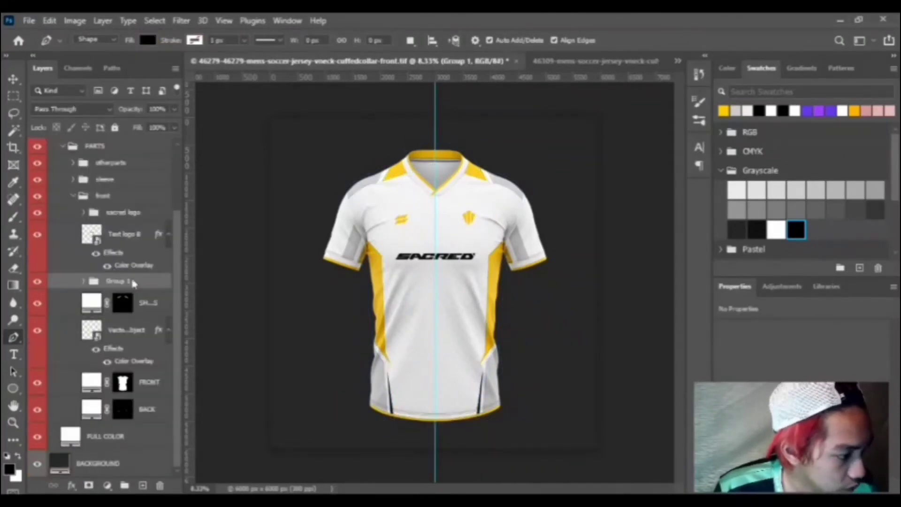
On the back jersey, move Shape 13 copy through Shape 12 from Group 1 into the front group
click(553, 61)
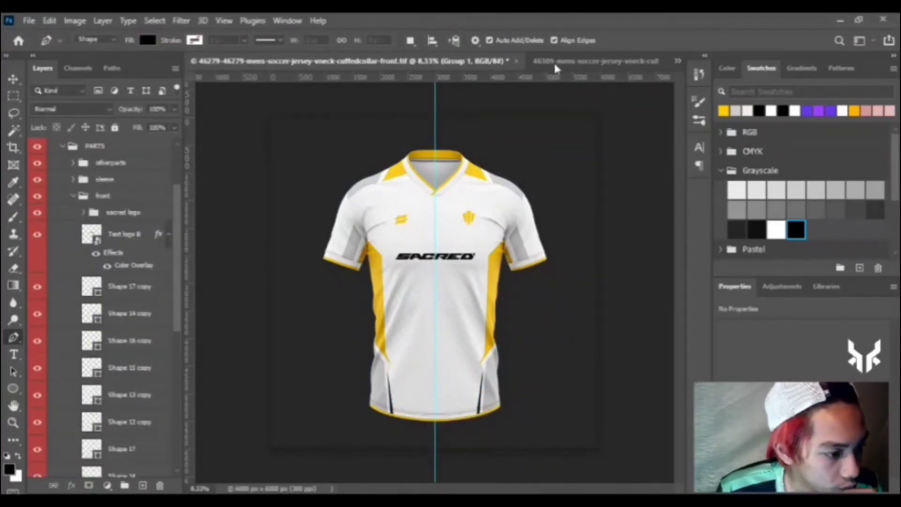
click(83, 429)
scroll(126, 366, down, 5)
click(140, 319)
click(144, 350)
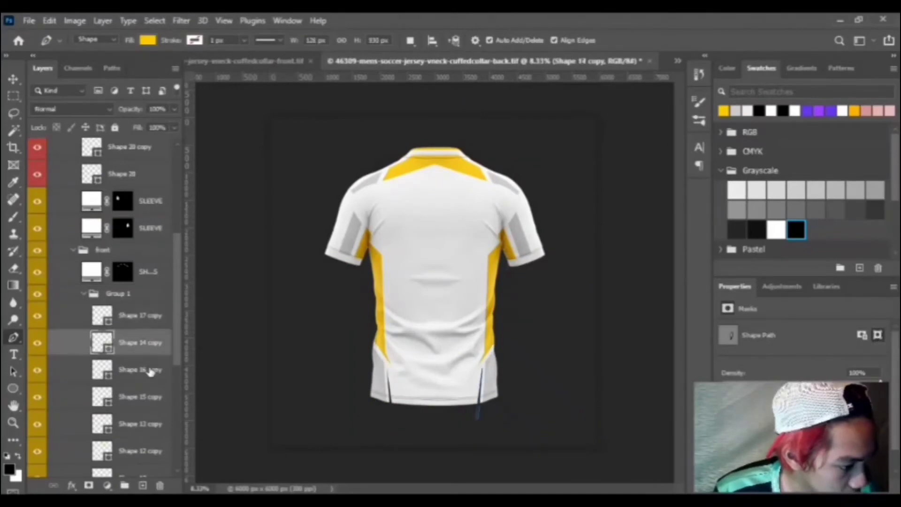
click(149, 371)
scroll(146, 375, down, 8)
click(136, 403)
shift+click(147, 316)
click(113, 367)
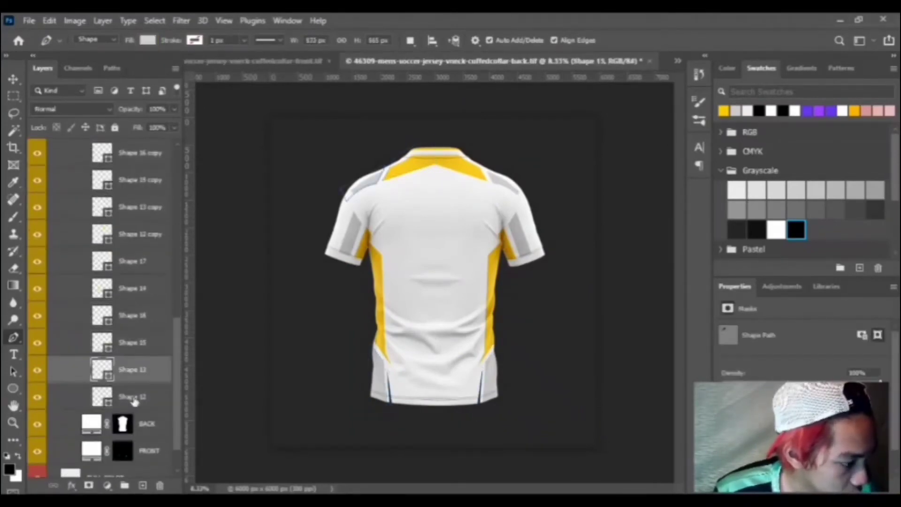
click(154, 232)
ctrl+click(153, 210)
drag(154, 359, 154, 357)
shift+click(154, 417)
ctrl+click(153, 348)
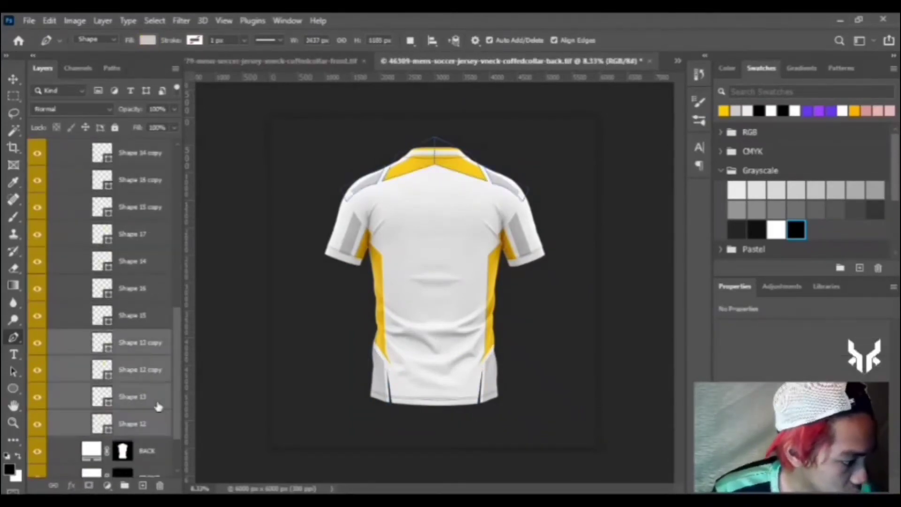
drag(158, 404, 133, 181)
Ungroup Group 1 and clip Shape 13 copy through Shape 12 to the layer below
click(126, 321)
key(ctrl+shift+g)
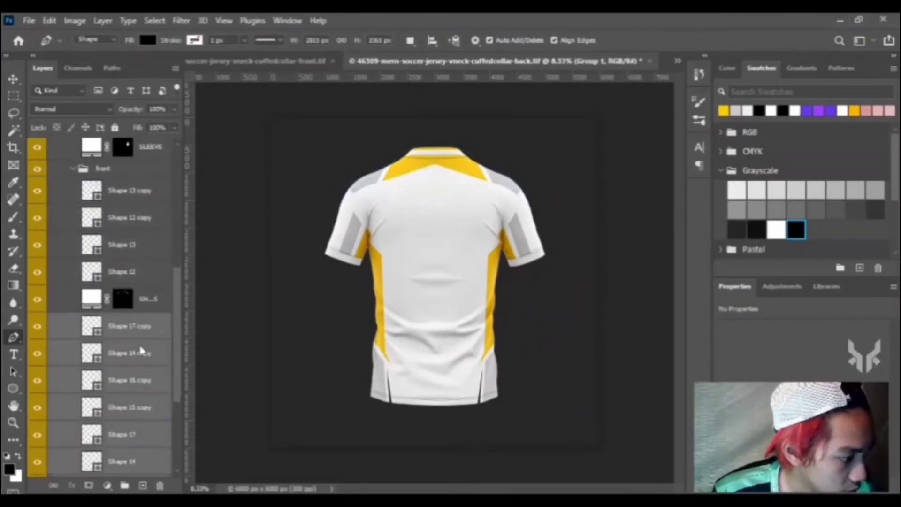
click(150, 278)
shift+click(151, 203)
key(ctrl+alt+g)
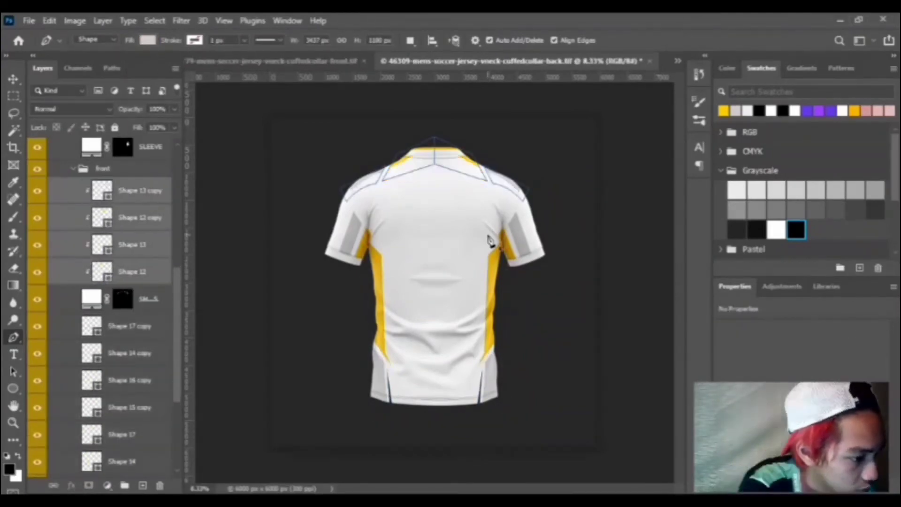
scroll(139, 361, down, 5)
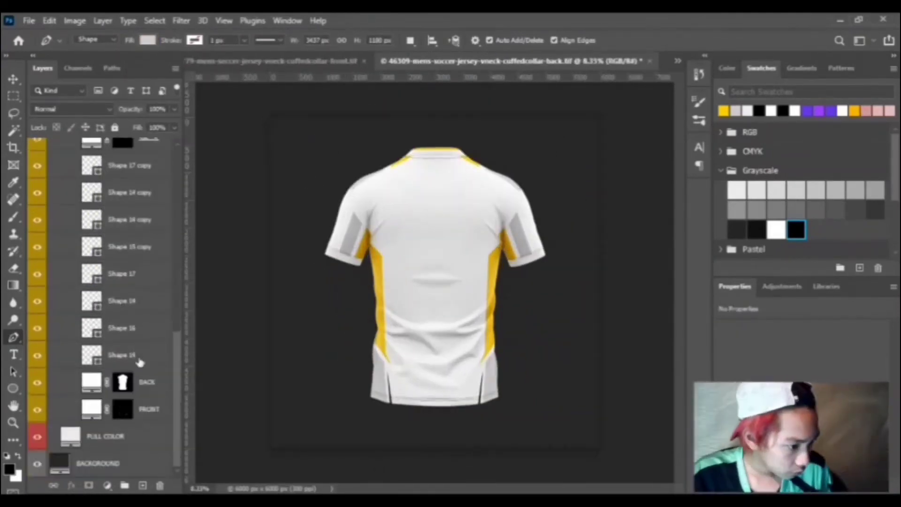
click(145, 379)
Fit the Shape 17 copy through Shape 15 side-panel and hem shapes to the back with Free Transform
click(298, 61)
click(127, 330)
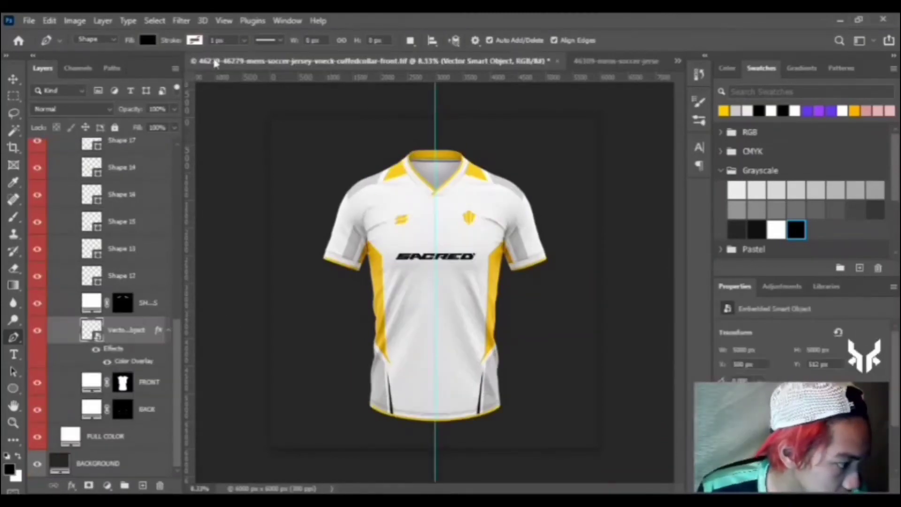
click(631, 61)
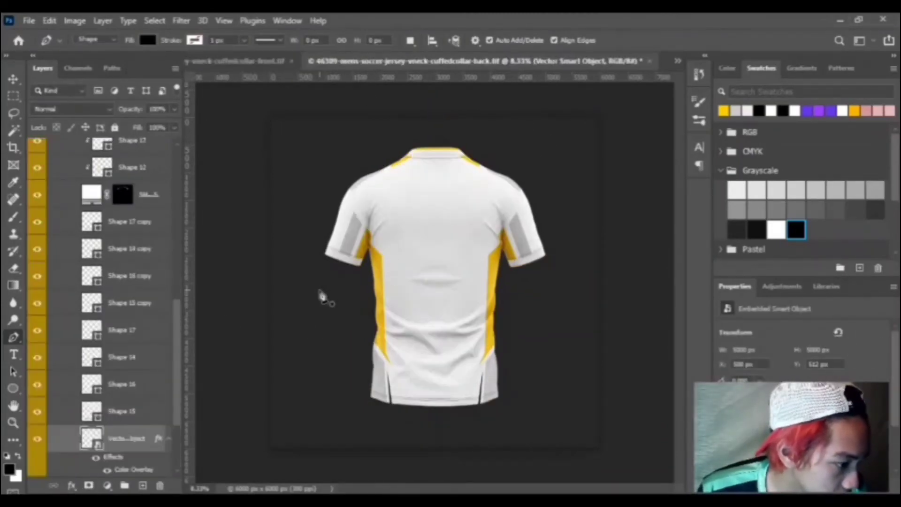
scroll(136, 371, down, 2)
scroll(140, 359, up, 1)
click(132, 361)
click(133, 361)
scroll(133, 362, up, 2)
shift+click(129, 248)
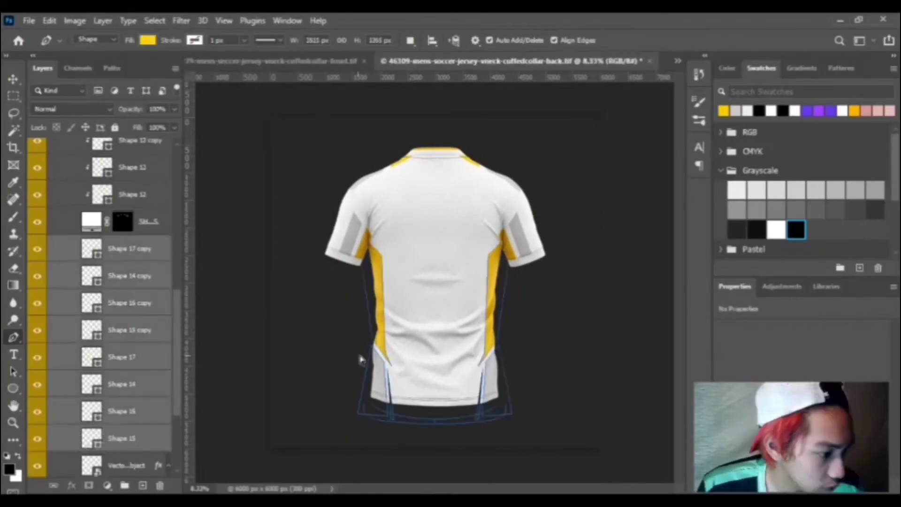
key(ctrl+t)
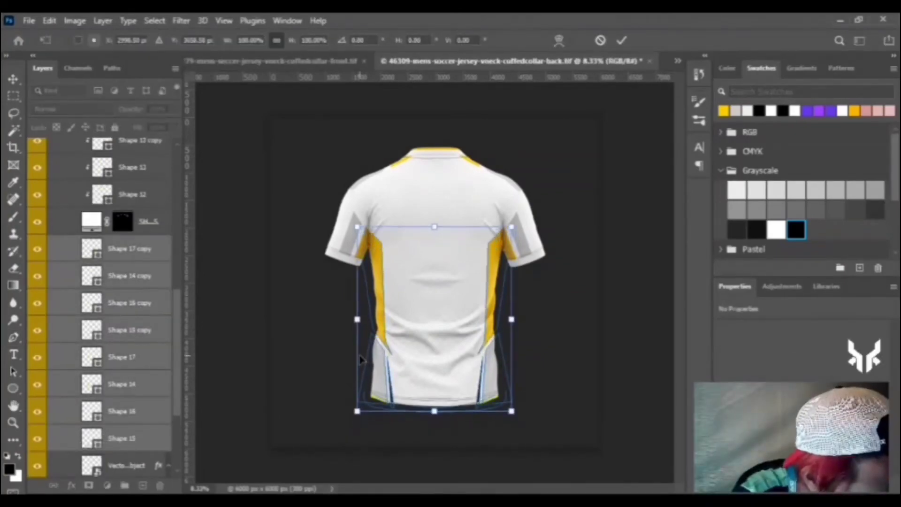
key(Return)
Clip the Shape 20 grey stripe to the left SLEEVE layer
key(ctrl+plus)
scroll(105, 302, up, 3)
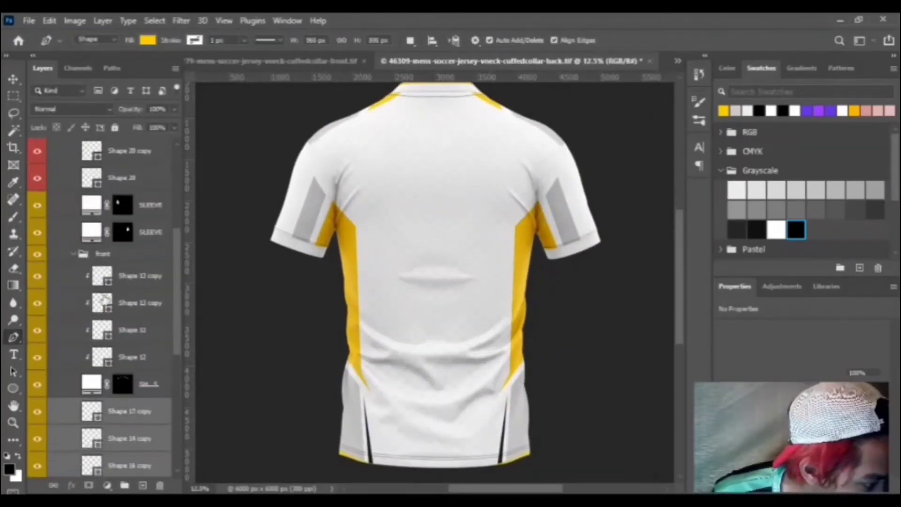
click(134, 383)
click(131, 233)
click(132, 207)
click(105, 183)
click(131, 266)
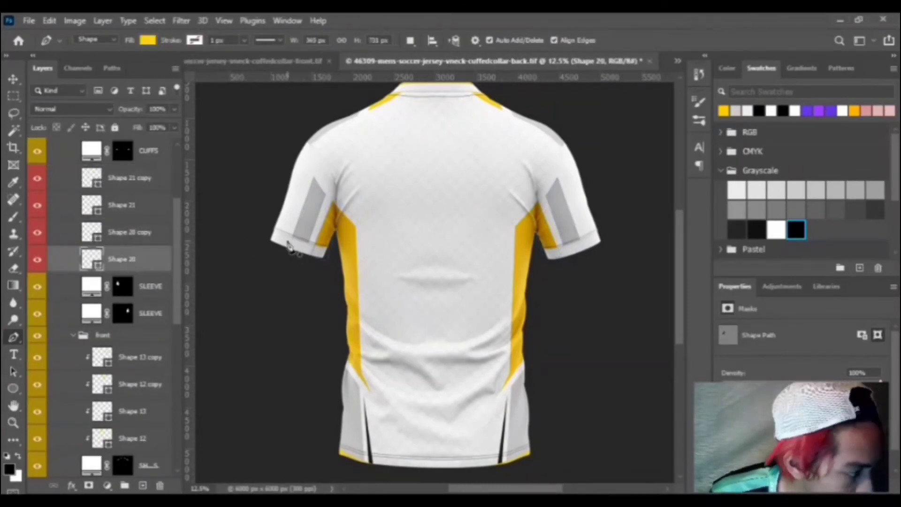
alt+click(182, 280)
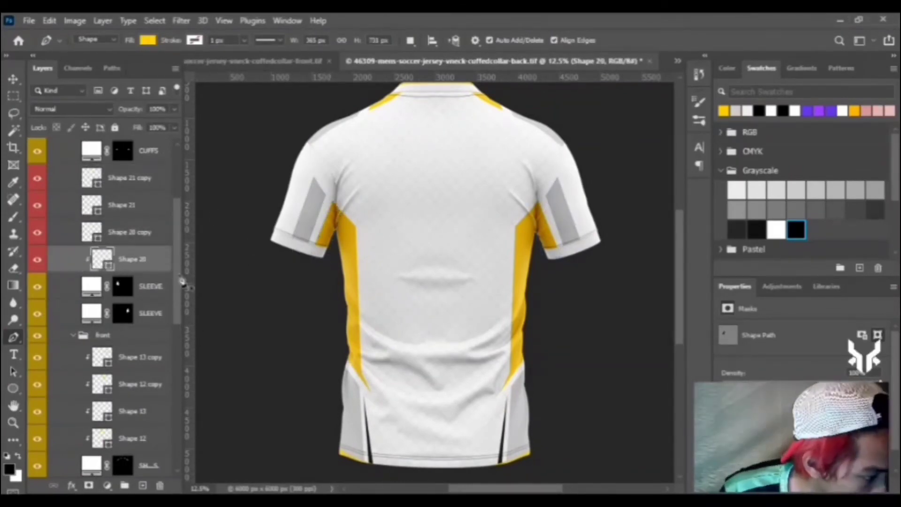
Delete the old stripe copies and reposition the grey stripe on the left sleeve
click(130, 232)
key(Delete)
click(133, 206)
key(ctrl+t)
drag(310, 214, 308, 217)
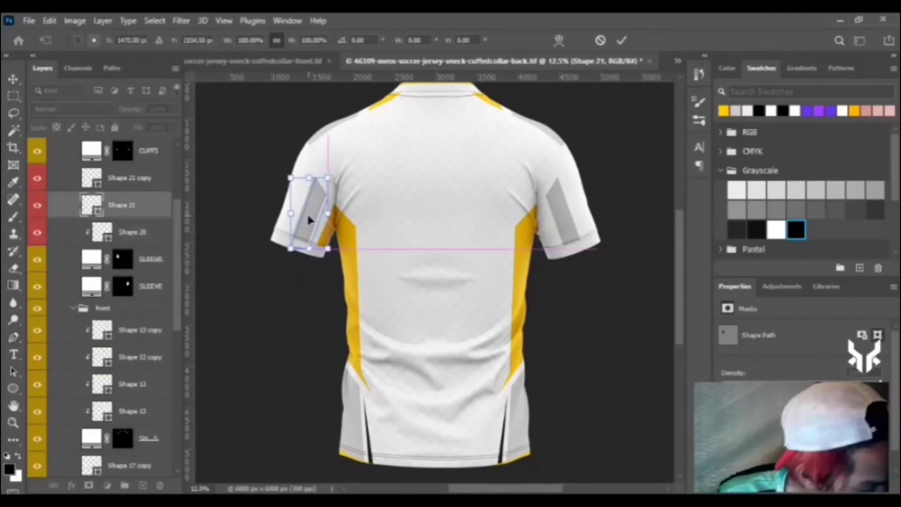
key(Return)
click(162, 183)
key(Delete)
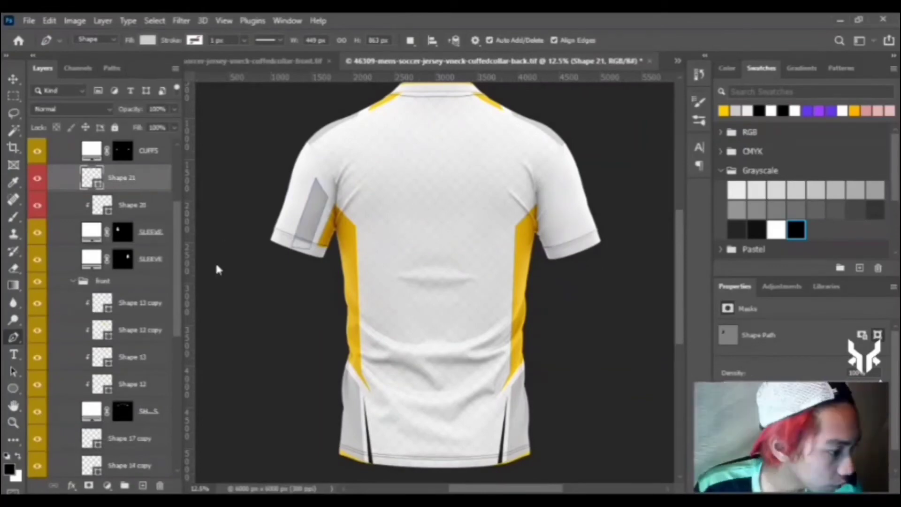
Duplicate the left-sleeve stripes, flip them horizontally and place them clipped on the right sleeve
key(ctrl+alt+g)
ctrl+click(134, 205)
key(ctrl+j)
drag(133, 205, 137, 297)
key(ctrl+alt+g)
key(ctrl+t)
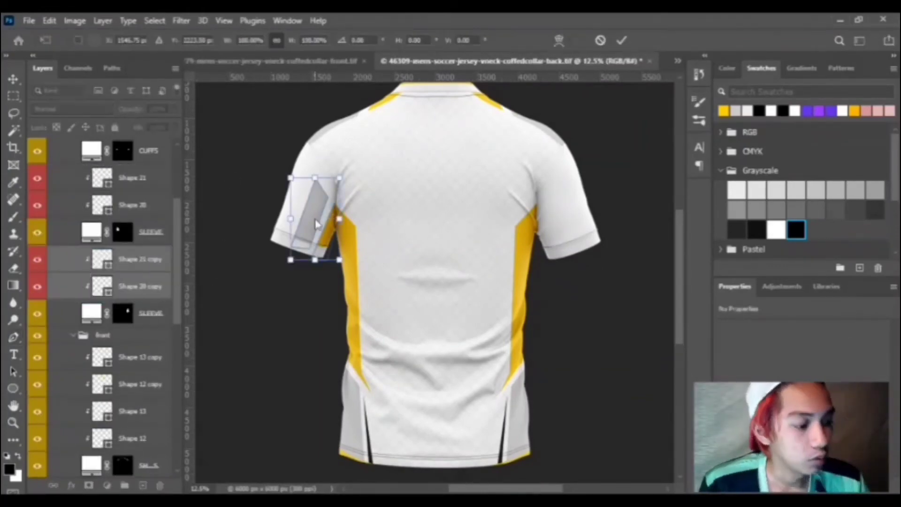
click(369, 443)
drag(322, 209, 561, 209)
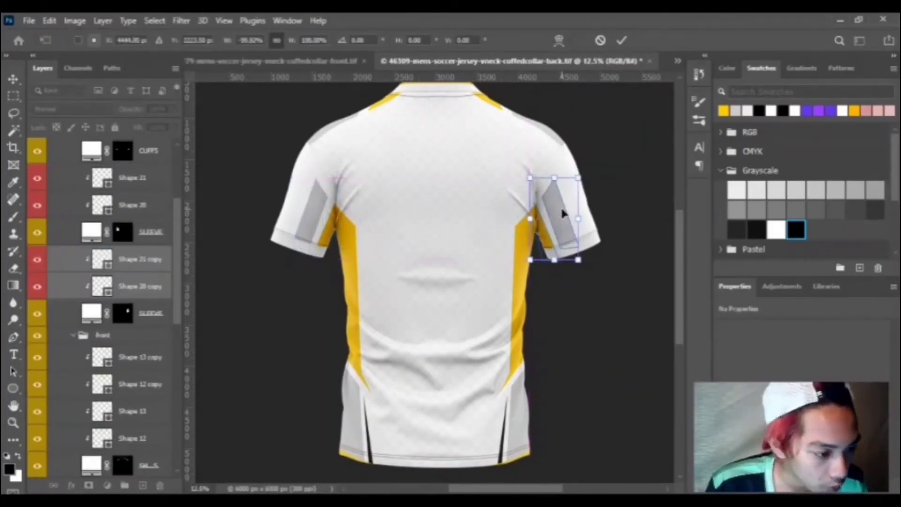
key(Return)
key(ctrl+minus)
key(ctrl+plus)
key(ctrl+plus)
key(ctrl+minus)
key(ctrl+minus)
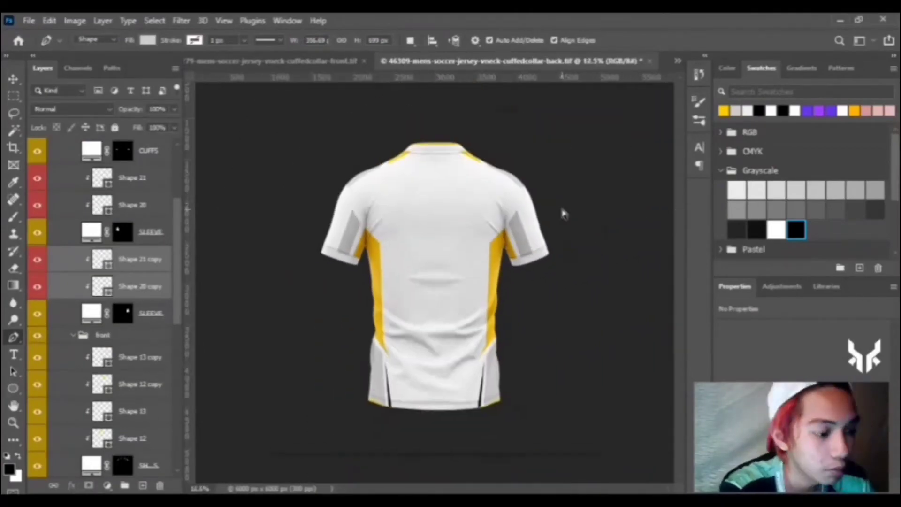
key(ctrl+plus)
scroll(581, 193, up, 3)
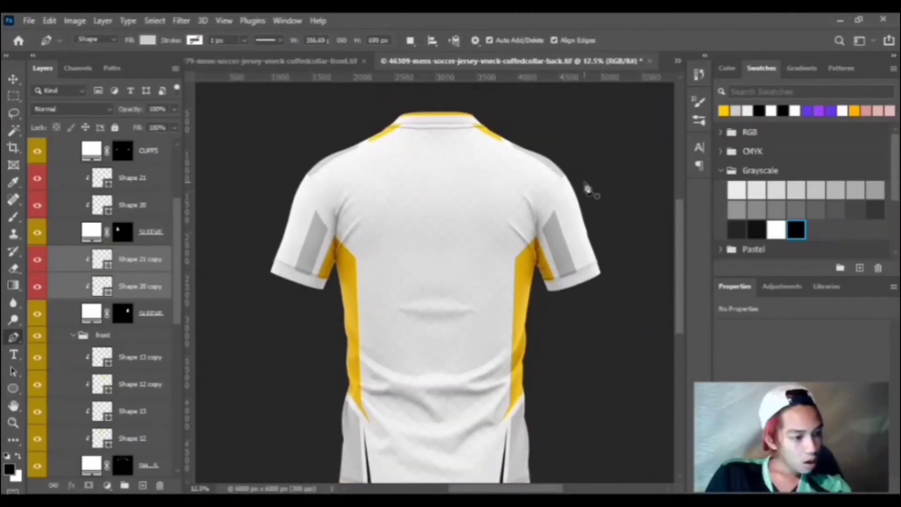
Draw a yellow band shape along the left sleeve cuff, curving its bottom edge to the seam
scroll(112, 242, up, 5)
click(148, 283)
click(143, 485)
key(ctrl+z)
scroll(419, 313, left, 4)
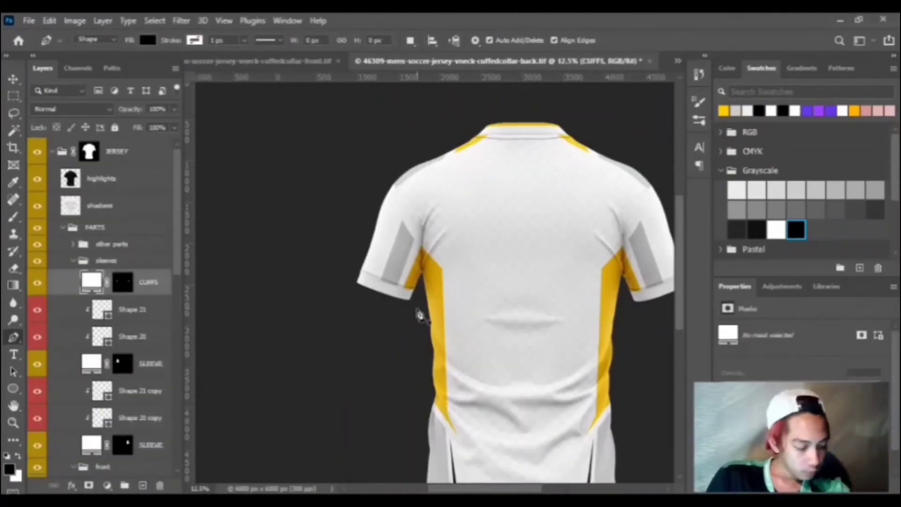
scroll(418, 315, up, 1)
key(ctrl+plus)
key(ctrl+plus)
key(ctrl+plus)
click(228, 328)
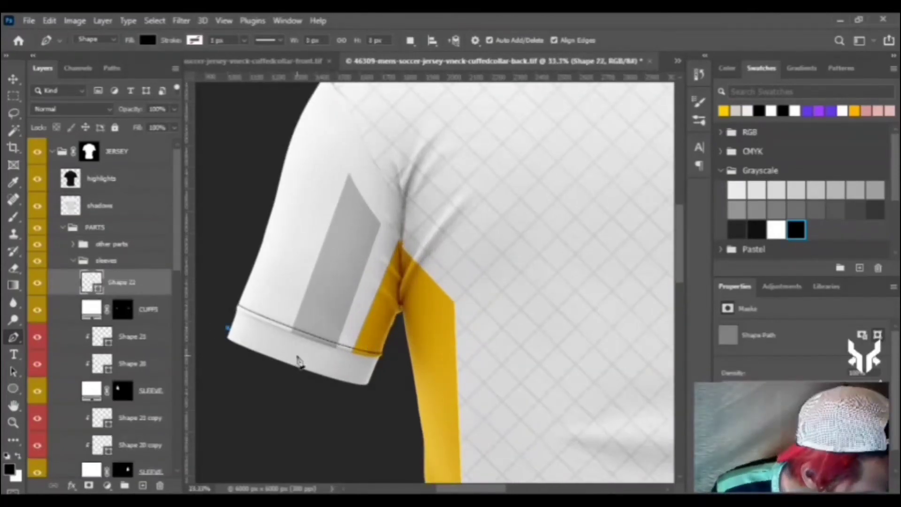
drag(292, 357, 317, 364)
click(373, 376)
alt+click(374, 376)
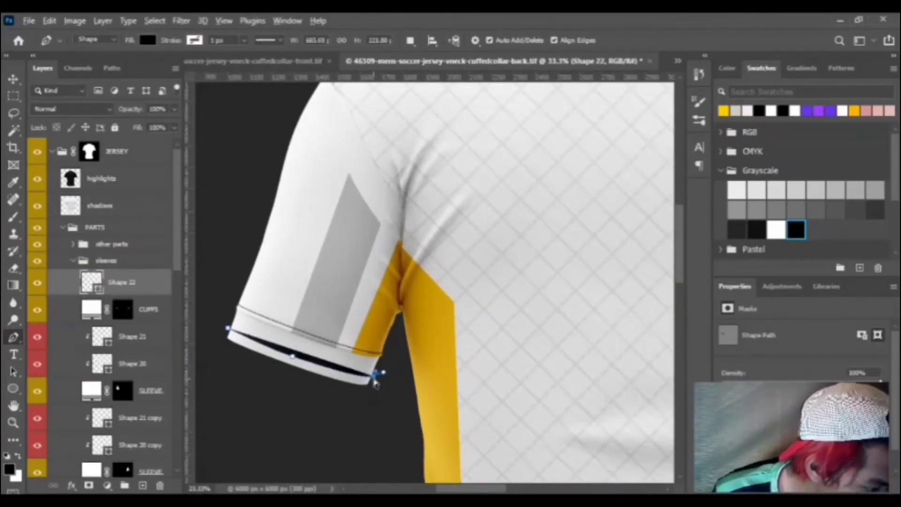
click(367, 394)
click(218, 345)
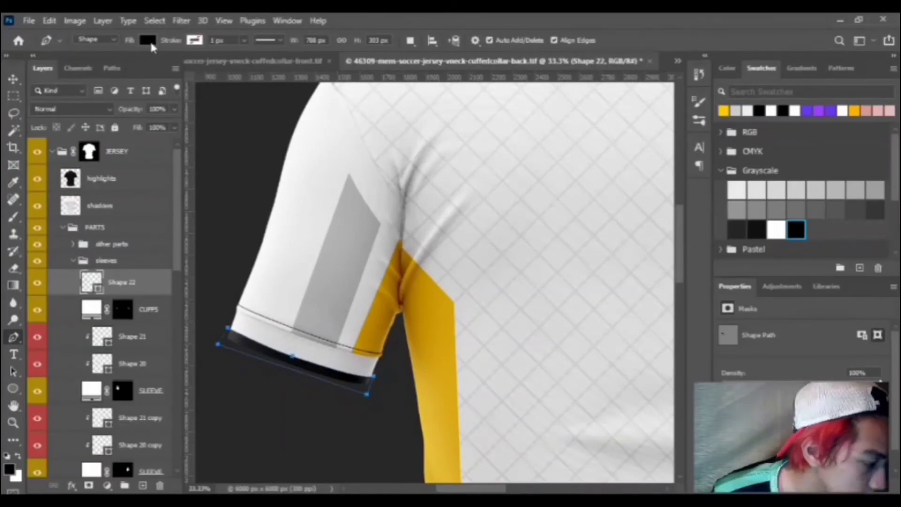
click(62, 112)
click(295, 358)
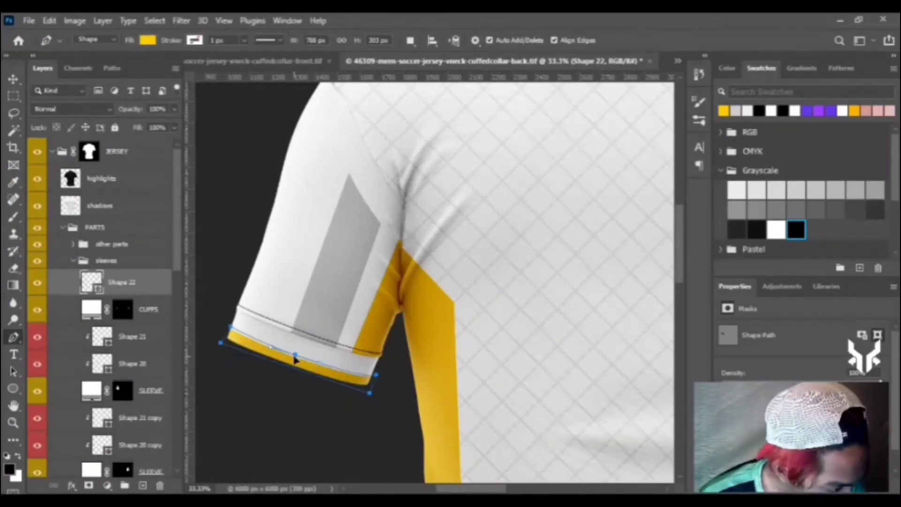
drag(288, 358, 295, 358)
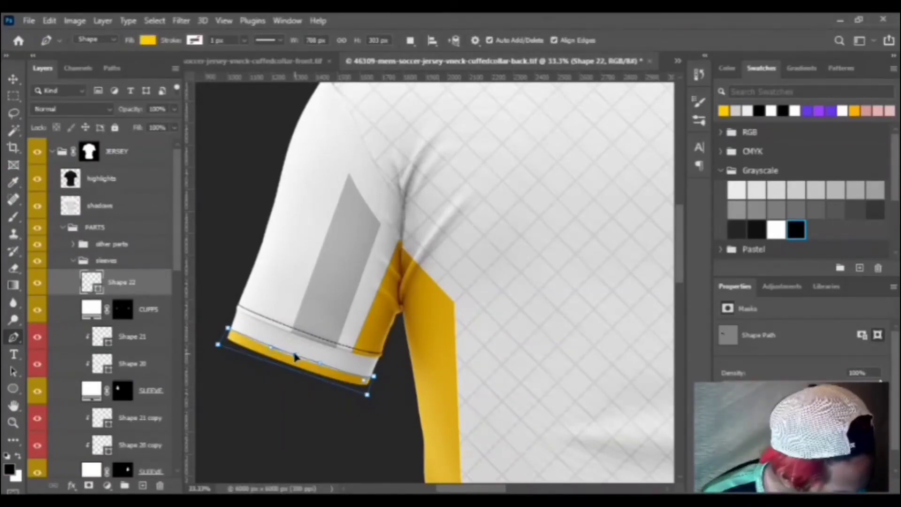
Draw a matching curved yellow band shape along the right sleeve cuff
key(ctrl+minus)
key(ctrl+minus)
key(ctrl+minus)
key(ctrl+plus)
drag(478, 487, 525, 488)
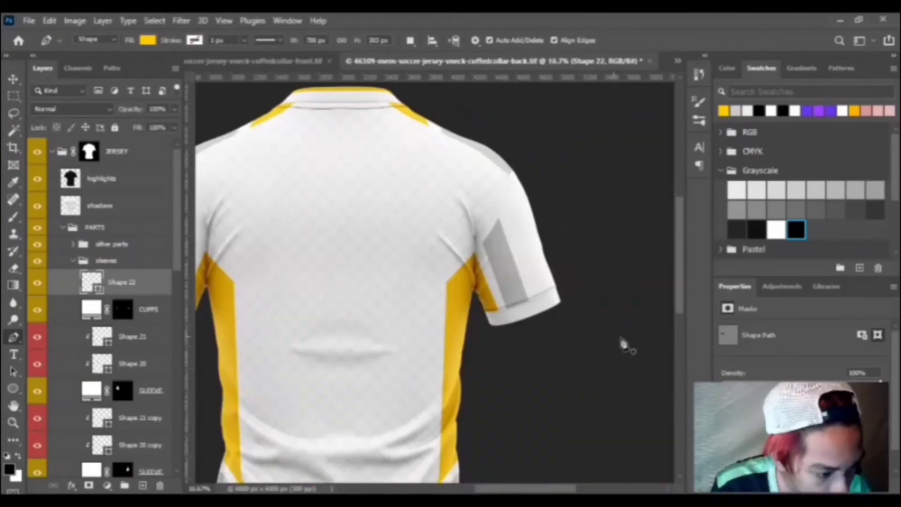
drag(621, 342, 524, 332)
scroll(502, 379, down, 1)
key(ctrl+plus)
key(ctrl+plus)
key(ctrl+plus)
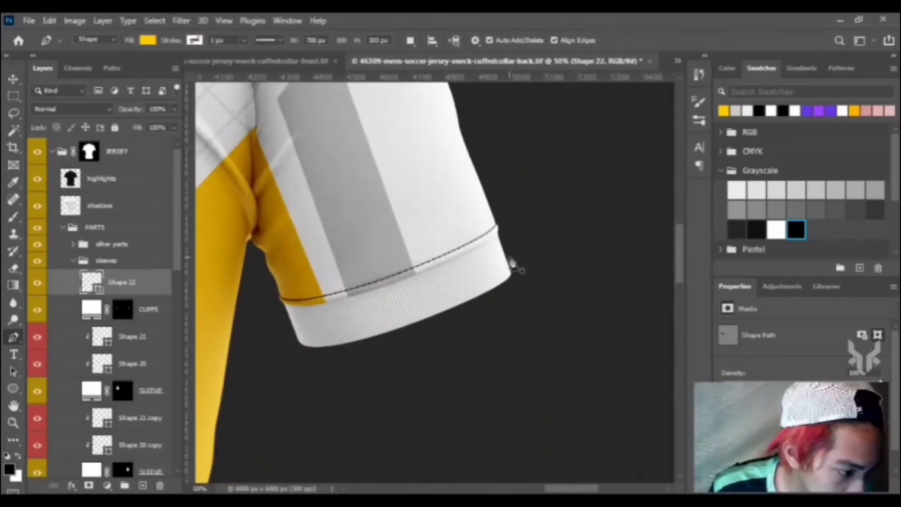
click(509, 257)
click(404, 308)
click(403, 308)
drag(291, 329, 270, 318)
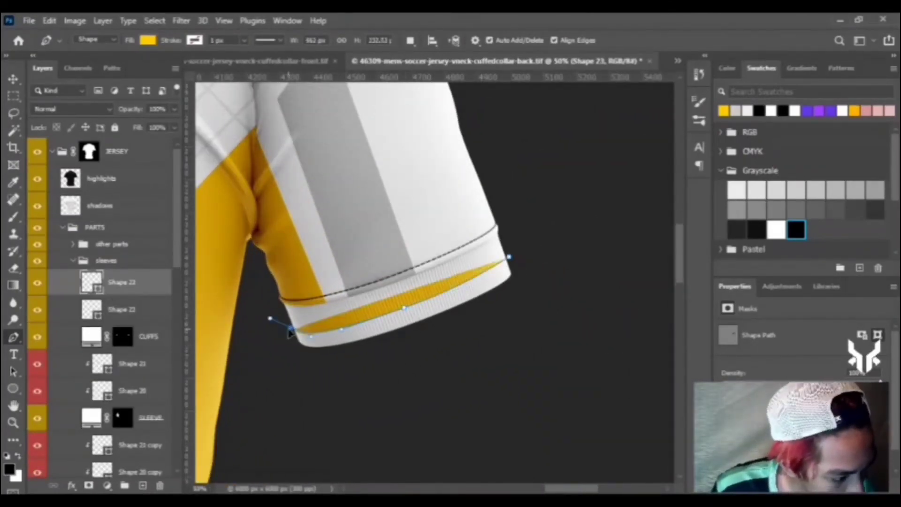
click(533, 285)
key(ctrl+z)
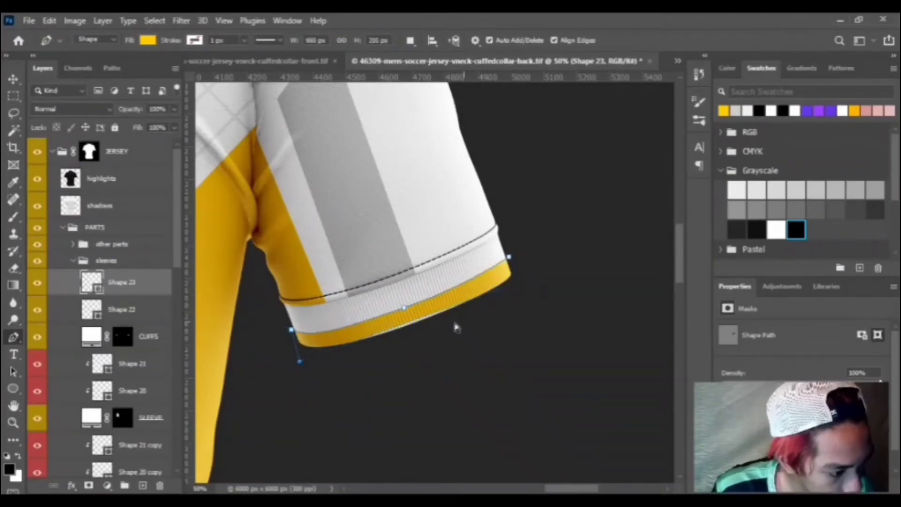
drag(447, 330, 504, 303)
click(525, 277)
click(509, 257)
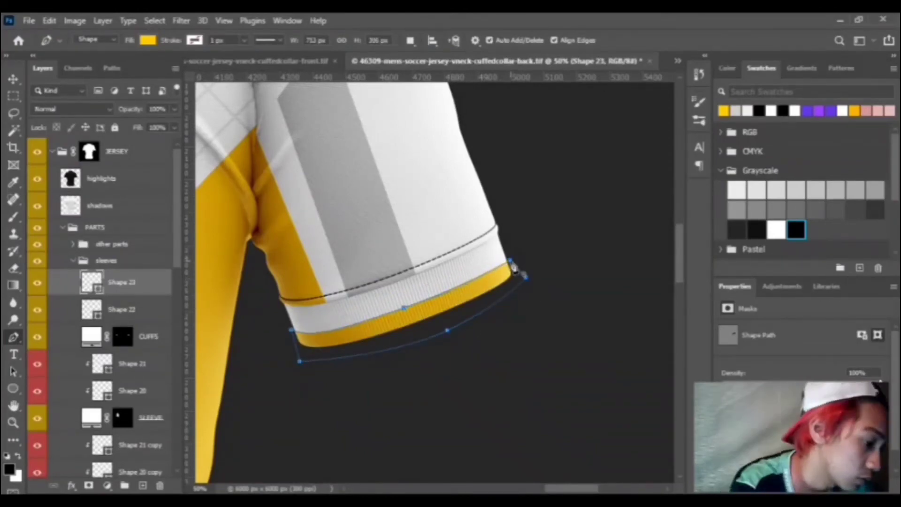
click(512, 261)
key(ctrl+minus)
key(ctrl+minus)
key(ctrl+minus)
key(ctrl+minus)
click(72, 261)
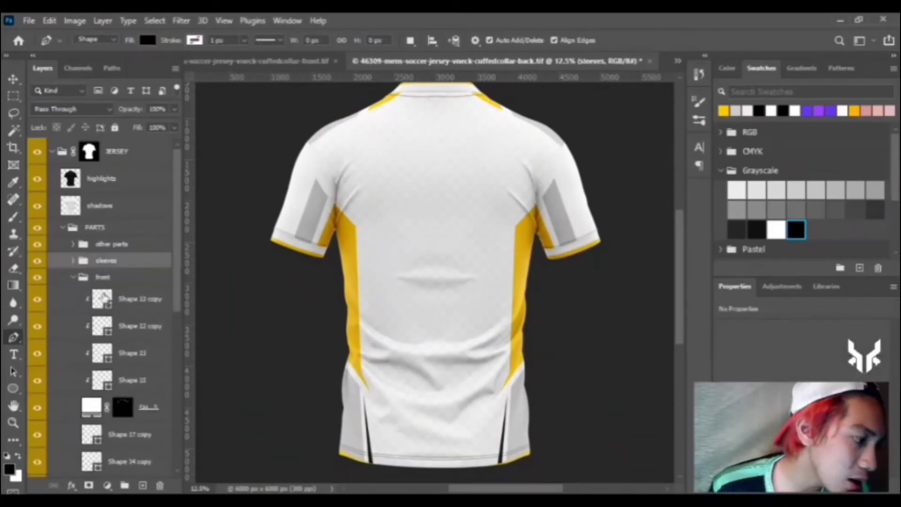
Place a vertical guide at the centre of the jersey back
click(136, 299)
click(132, 434)
scroll(473, 335, down, 3)
scroll(122, 398, down, 2)
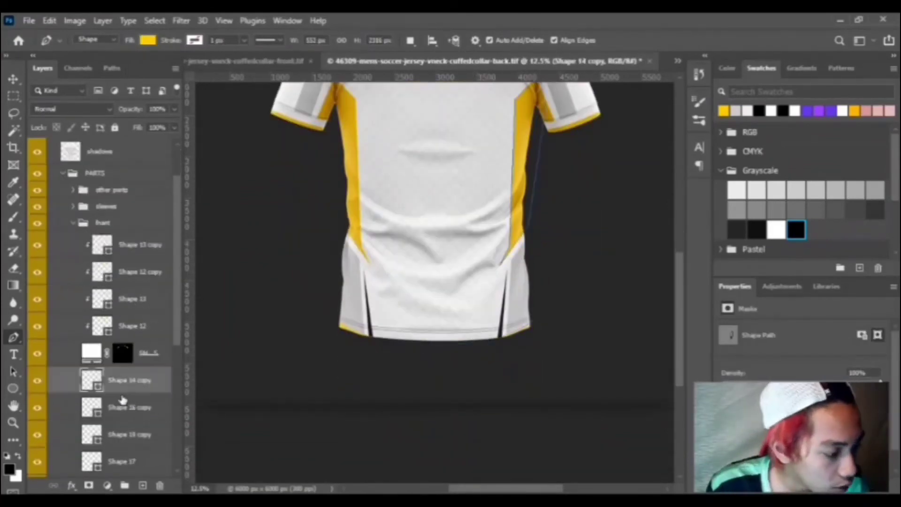
scroll(96, 384, down, 4)
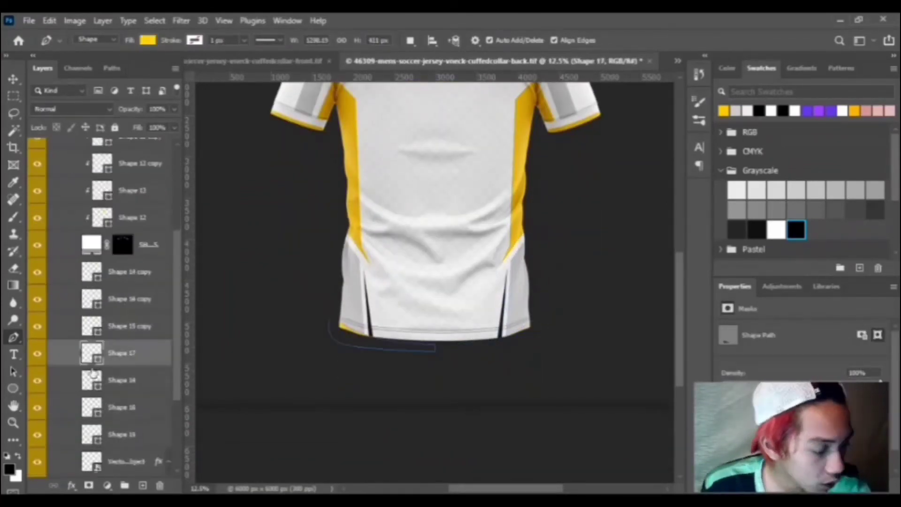
scroll(95, 329, down, 4)
click(141, 382)
drag(189, 334, 436, 328)
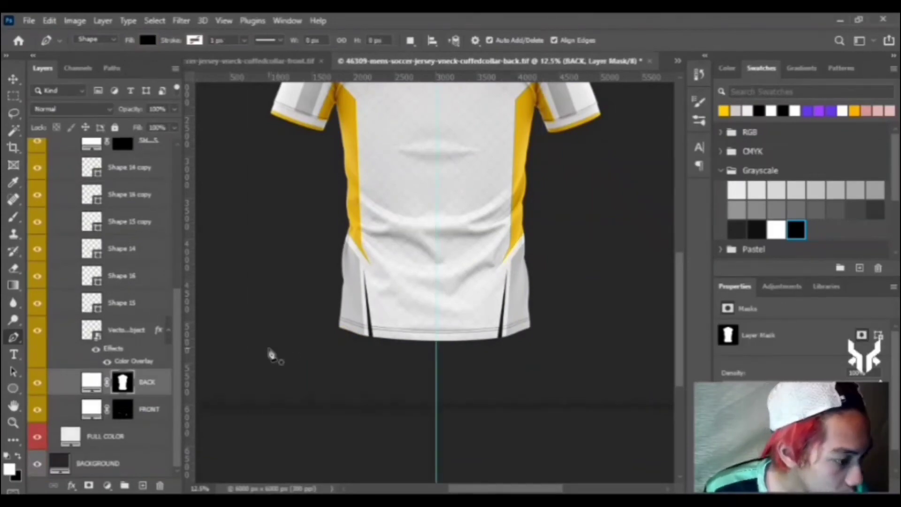
Draw a yellow hem bar from the left hem corner to the centre guide
scroll(154, 301, up, 4)
scroll(154, 302, up, 3)
click(152, 356)
key(ctrl+plus)
key(ctrl+plus)
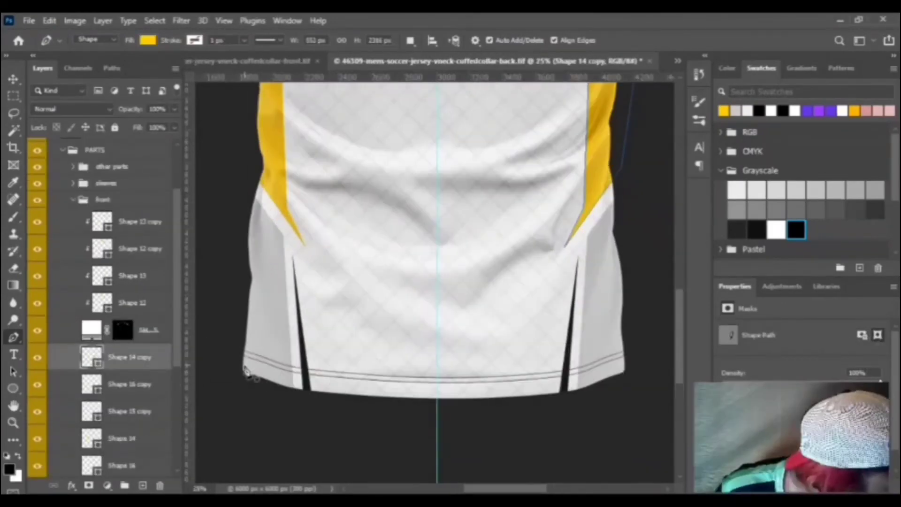
click(241, 364)
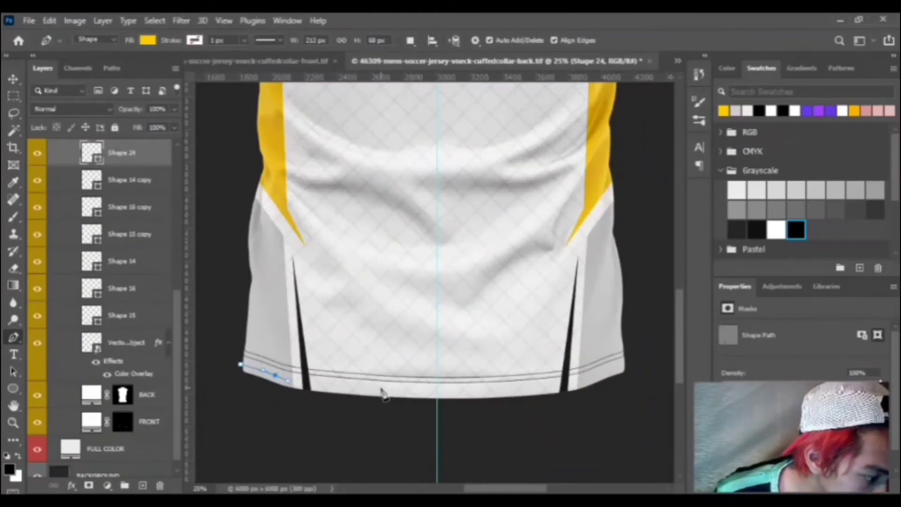
click(382, 388)
click(437, 397)
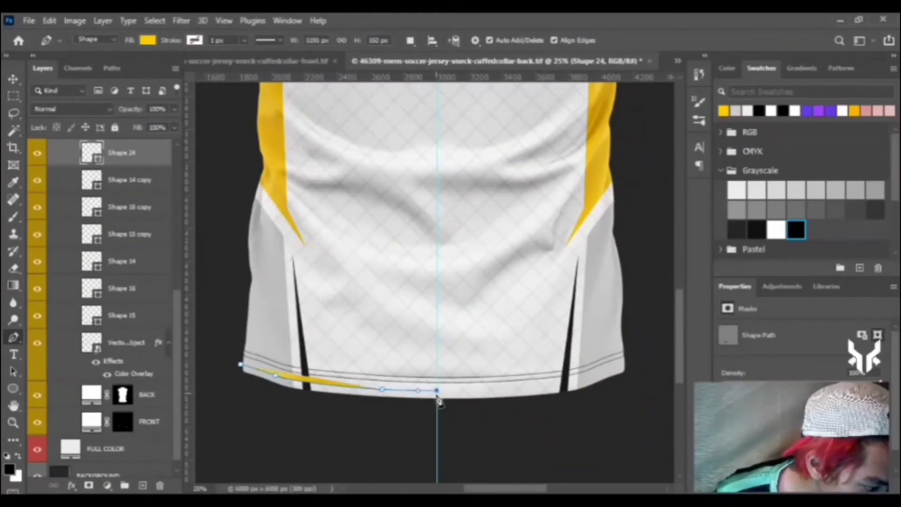
click(240, 366)
Duplicate the hem bar, flip it horizontally and place it right of centre
key(ctrl+j)
key(ctrl+t)
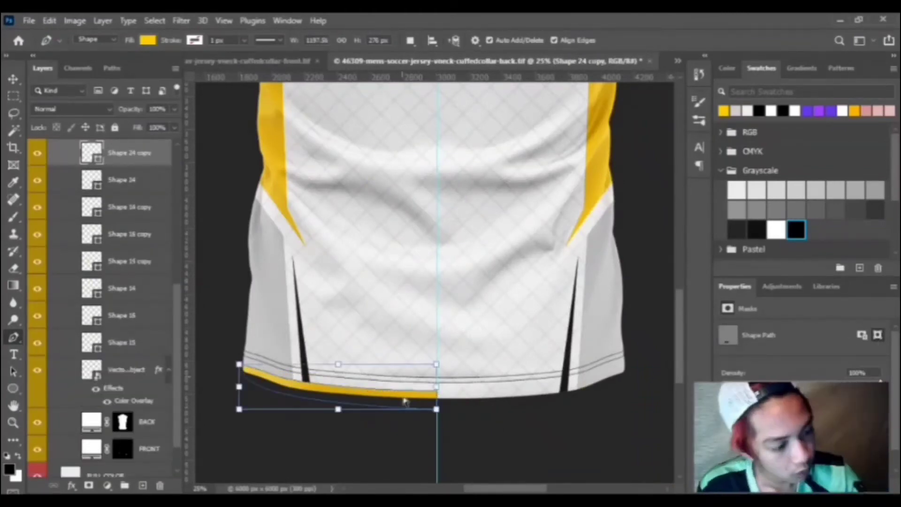
right_click(404, 399)
click(350, 381)
drag(350, 382, 548, 400)
key(Return)
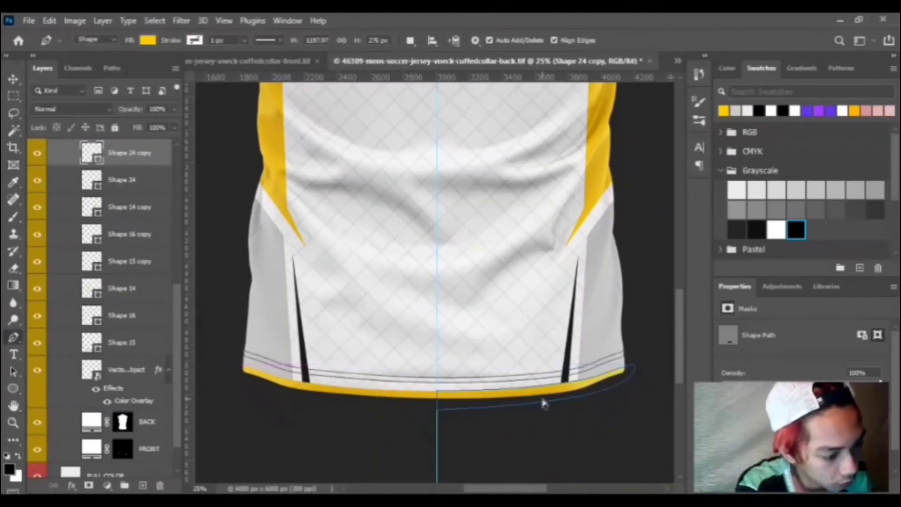
Fit the jersey on screen and return to the front jersey document
key(ctrl+0)
scroll(157, 231, up, 5)
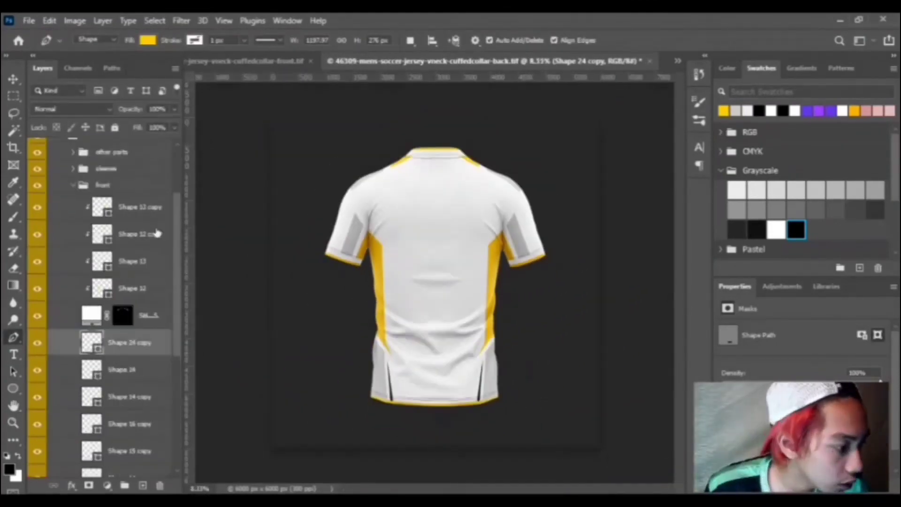
click(153, 261)
click(247, 62)
Copy the SACRED logo group from the front jersey into the back document
scroll(119, 267, up, 4)
click(132, 234)
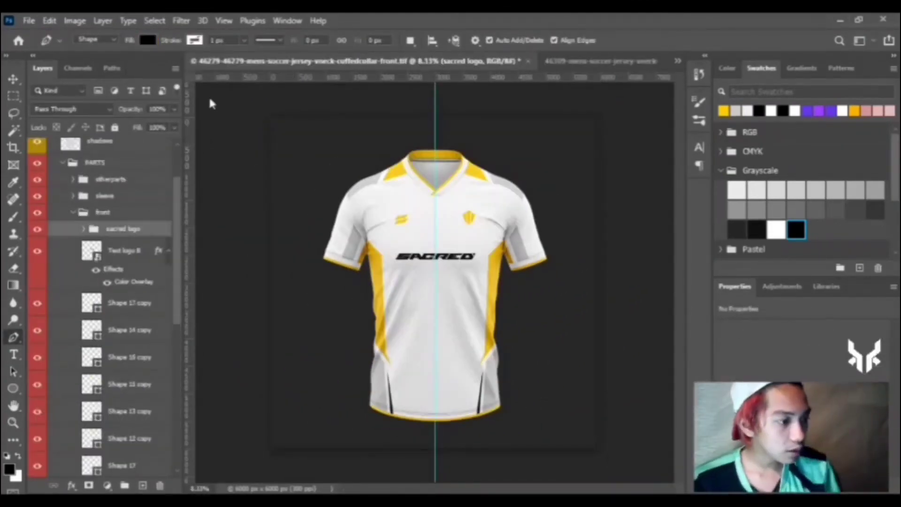
click(569, 68)
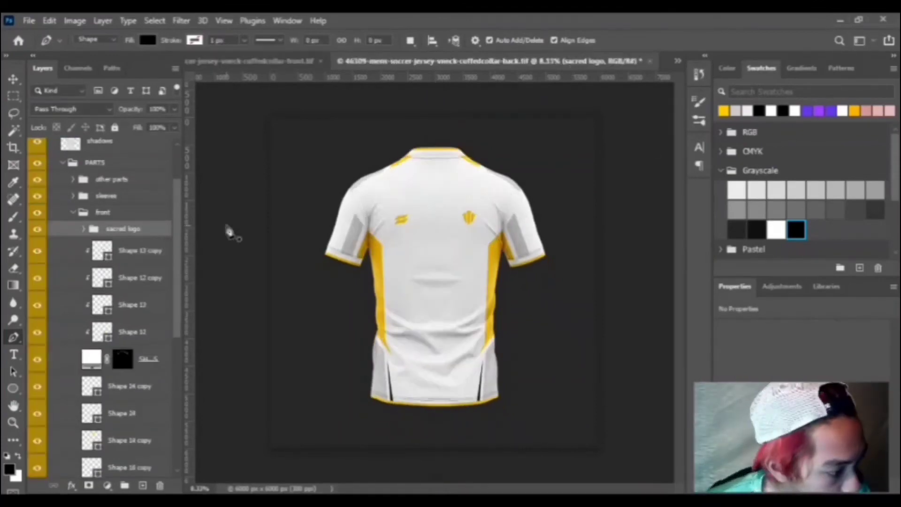
Enlarge the logo and centre it just below the collar on the back
key(ctrl+t)
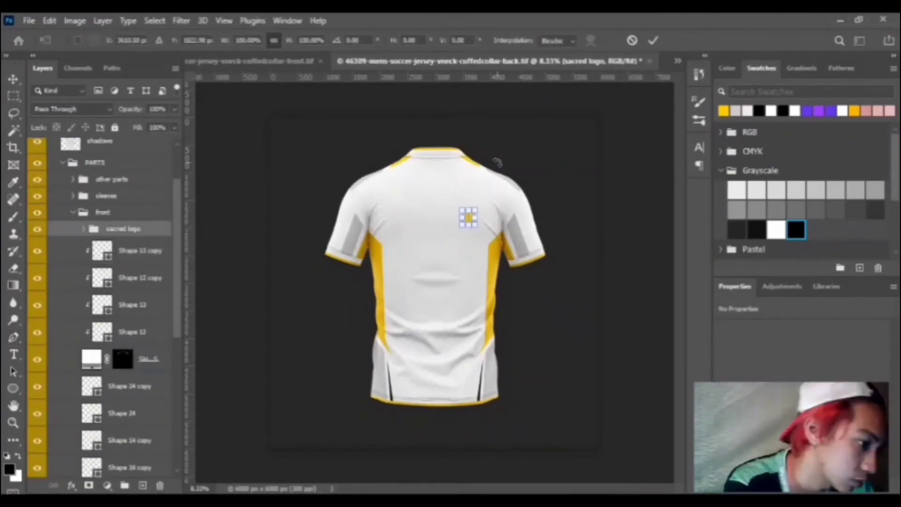
key(ctrl+plus)
drag(495, 173, 445, 117)
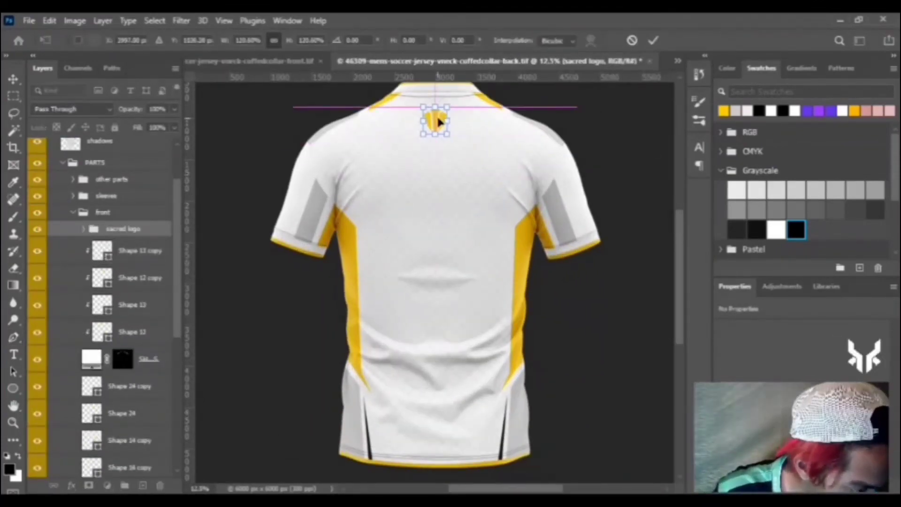
key(Return)
key(ctrl+t)
key(Return)
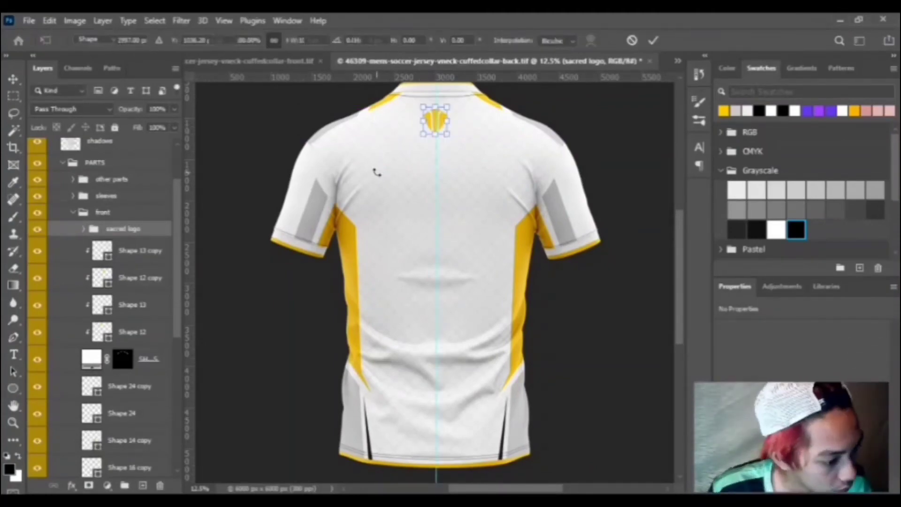
key(p)
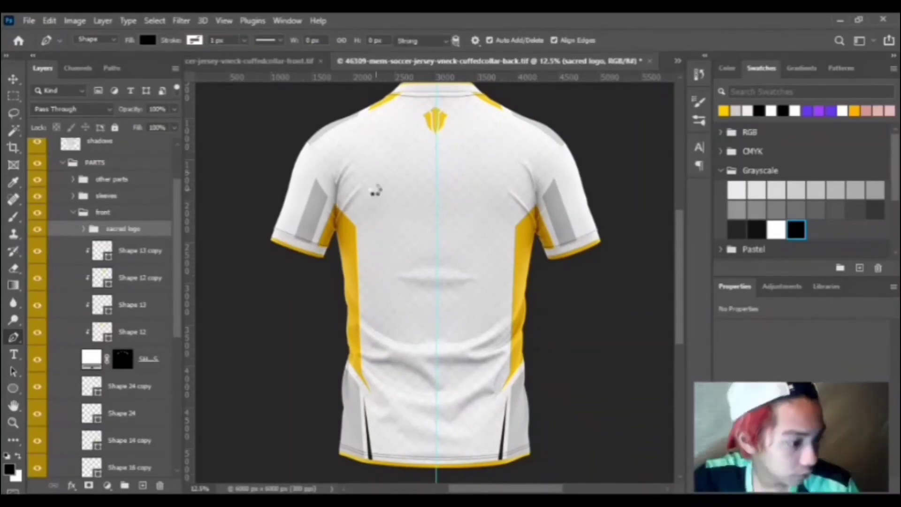
key(i)
key(t)
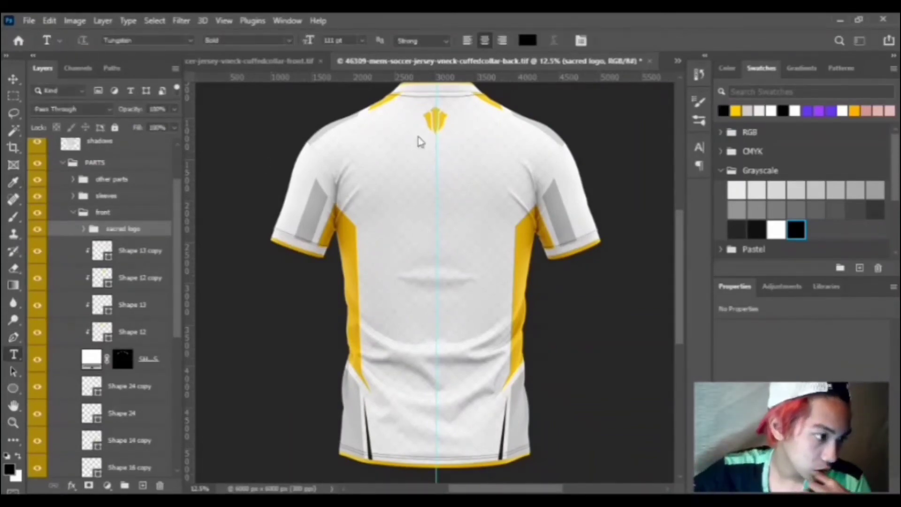
Set the font to MicroExtendFLF Bold and type the player's nickname on the upper back
click(189, 41)
click(186, 76)
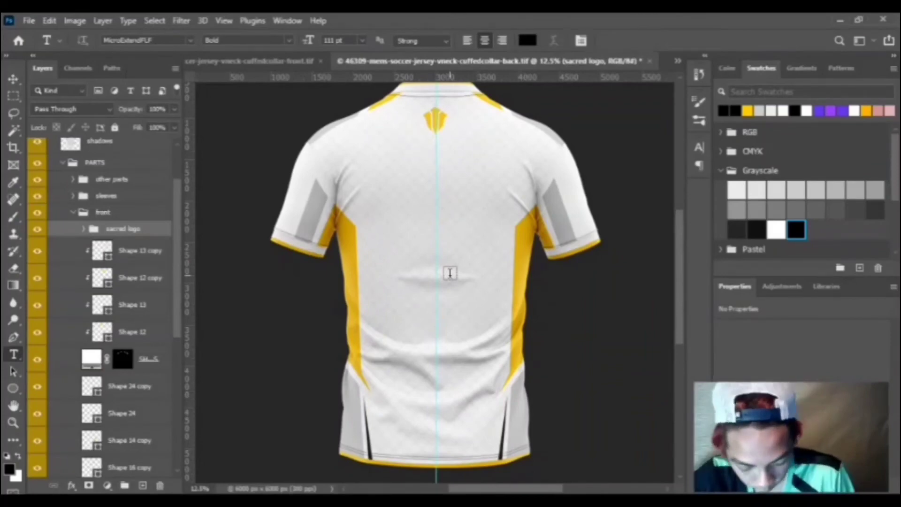
click(401, 164)
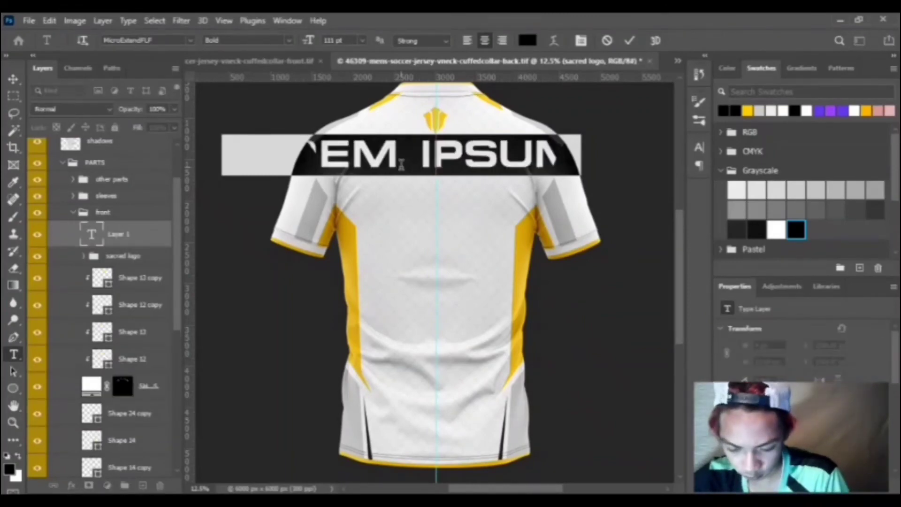
text(AKOLI)
key(ctrl+a)
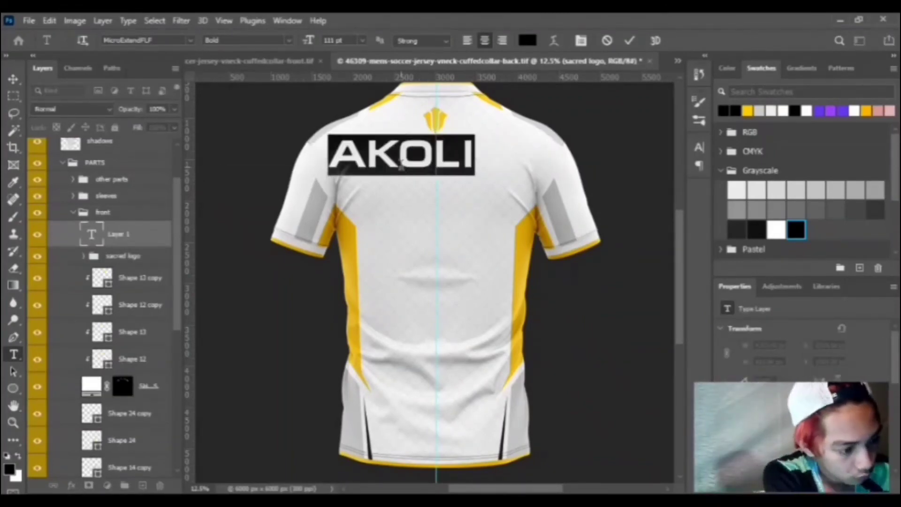
text(JASY.)
key(ctrl+a)
text(KOLAI.)
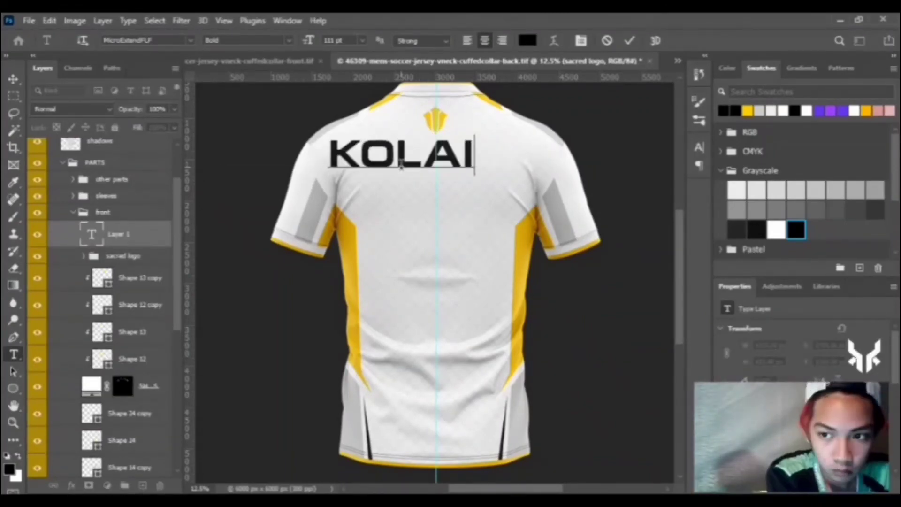
key(ctrl+a)
text(G)
key(ctrl+a)
text(LA)
key(ctrl+a)
text(KOLAI)
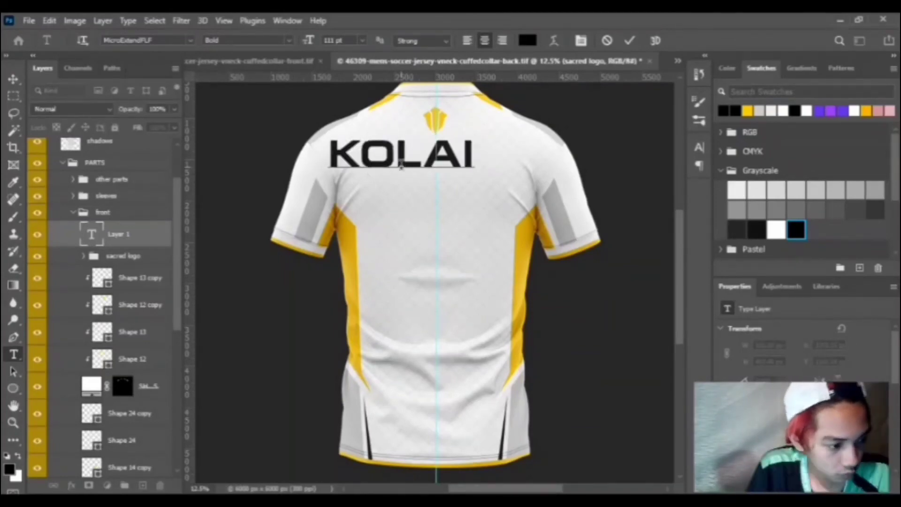
key(ctrl+a)
Size the name to 82 pt, then shrink it and centre it below the logo
drag(313, 42, 357, 136)
key(ctrl+Return)
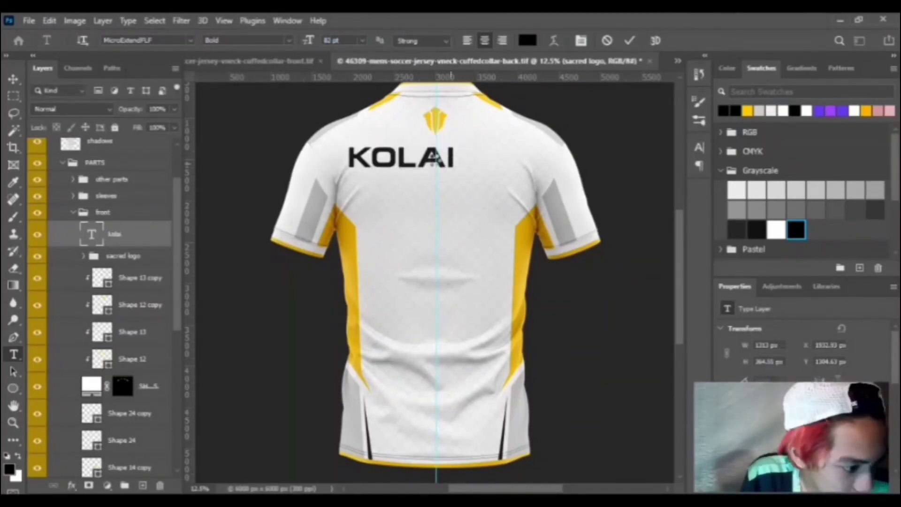
key(ctrl+t)
drag(457, 143, 446, 161)
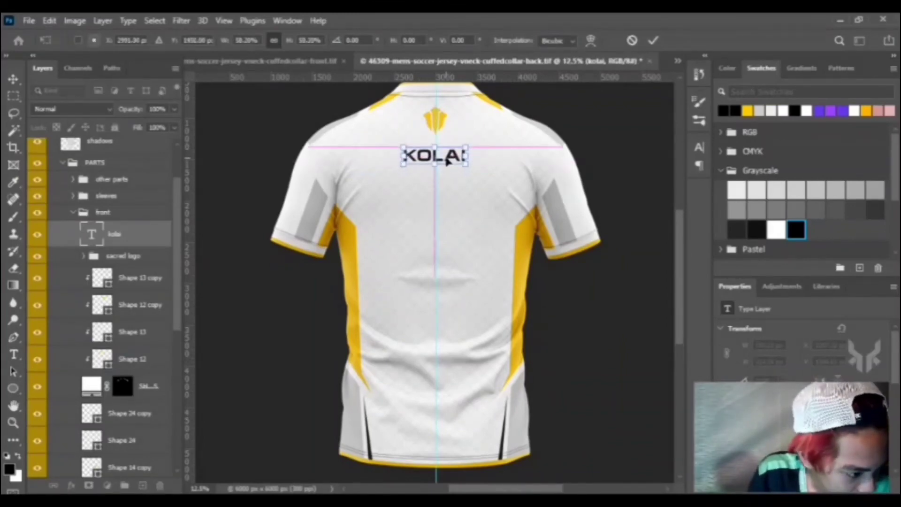
key(Return)
Scale the SACRED logo slightly smaller and duplicate the name text layer
click(133, 258)
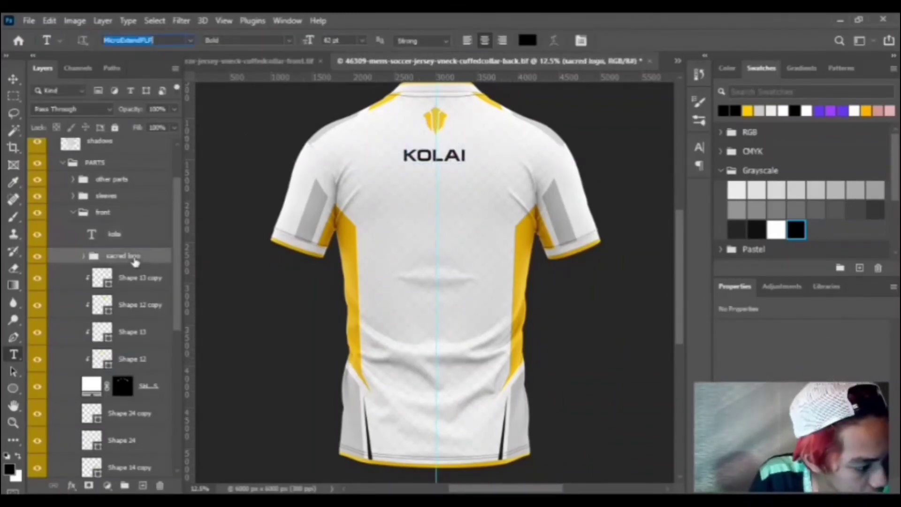
click(117, 235)
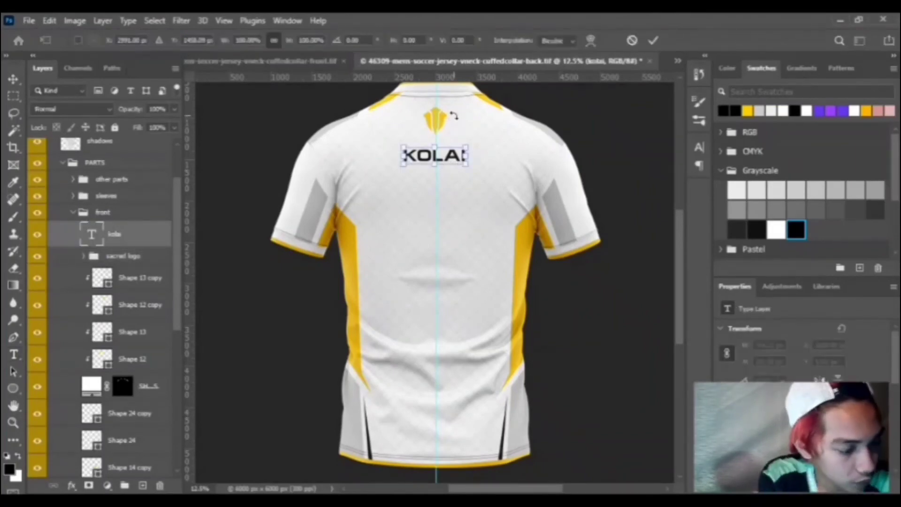
click(136, 257)
key(ctrl+t)
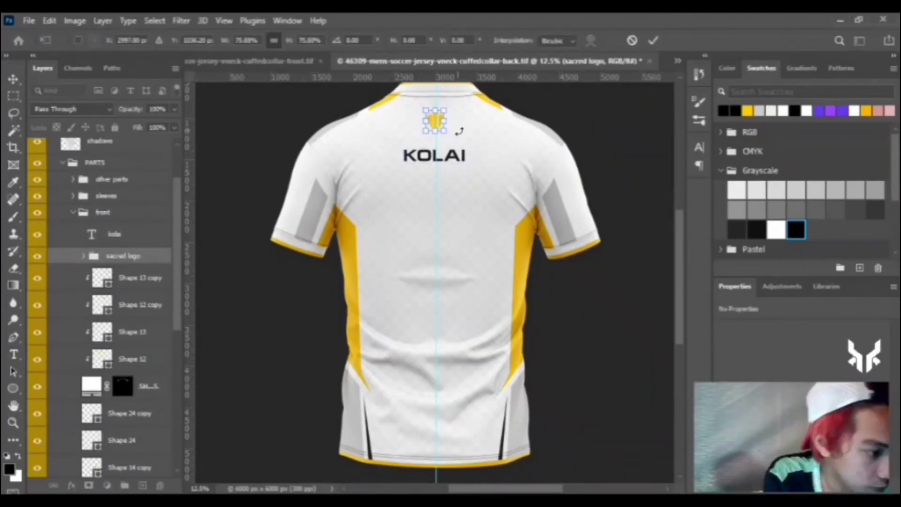
key(Return)
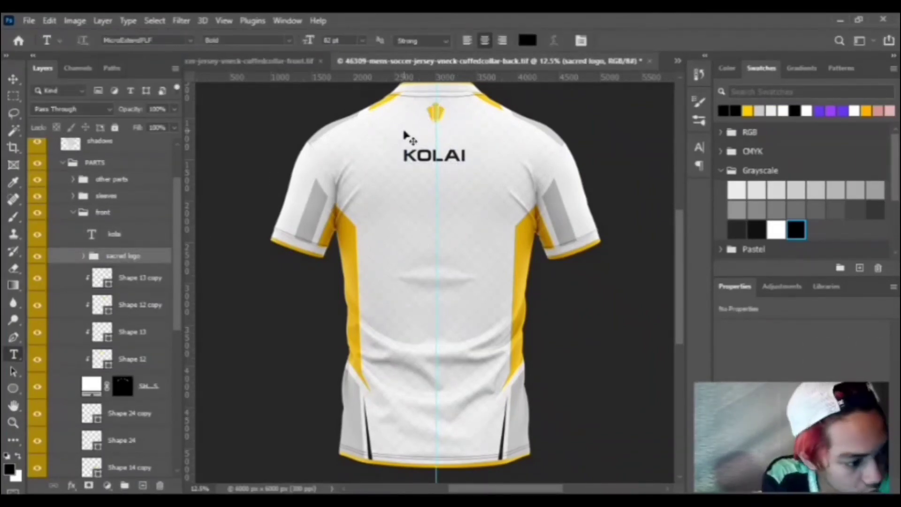
key(ctrl+t)
key(Return)
click(128, 243)
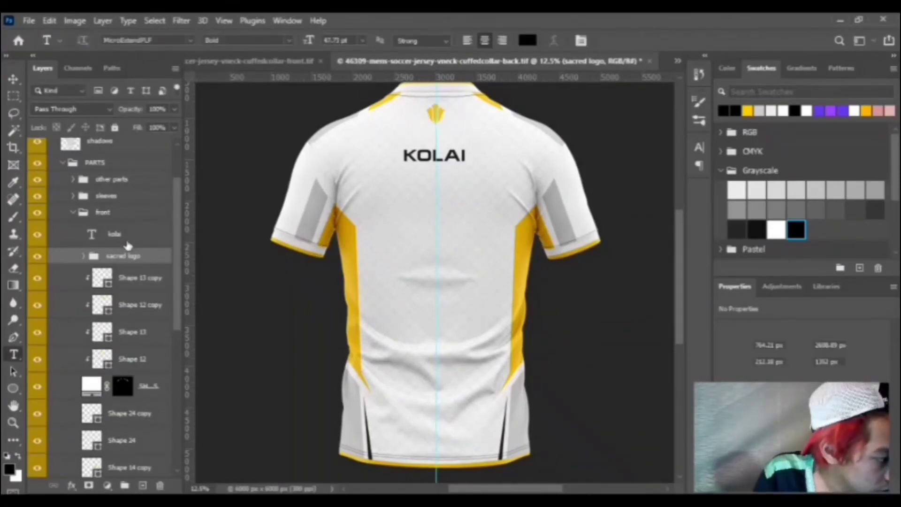
key(ctrl+j)
Resize the duplicated name line to 14 pt and position it under the nickname
double_click(416, 170)
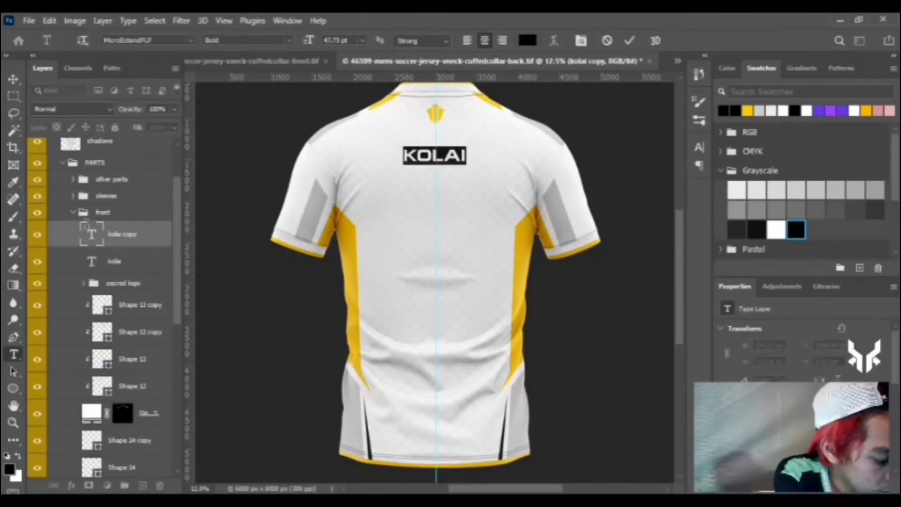
text(FULLNAME)
drag(301, 43, 291, 50)
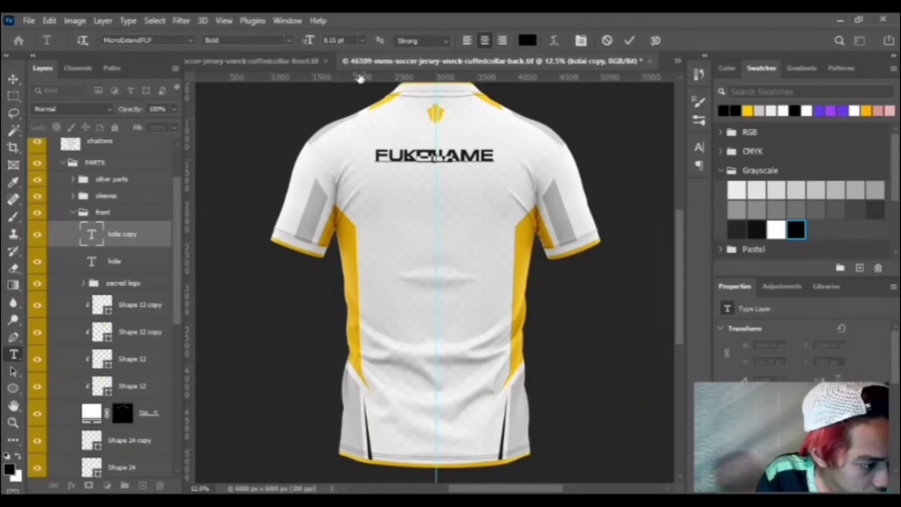
click(551, 175)
key(ctrl+t)
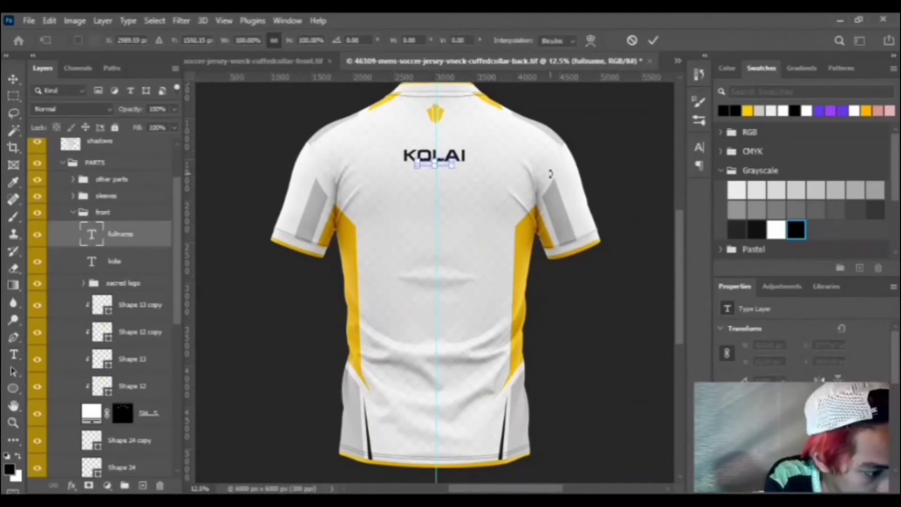
key(Return)
Replace the FULLNAME placeholder with the player's full name in lowercase
key(t)
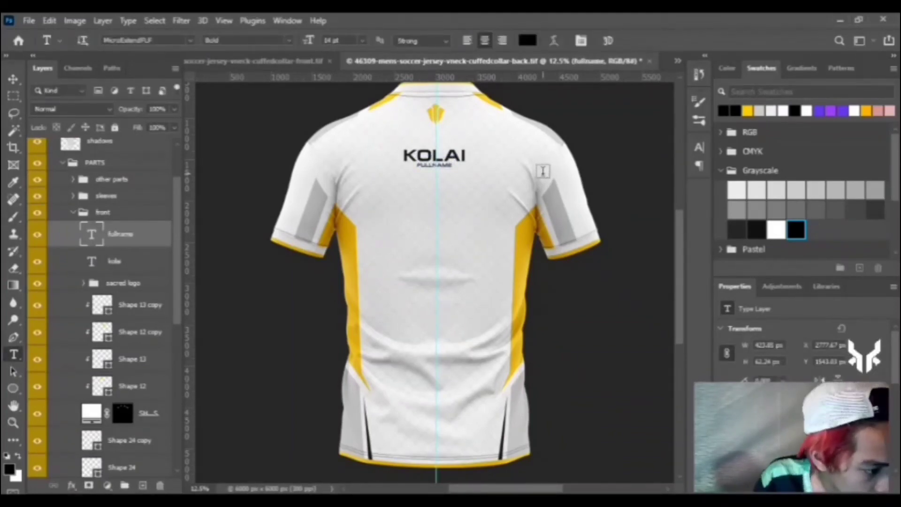
double_click(94, 239)
text(nikolai flor)
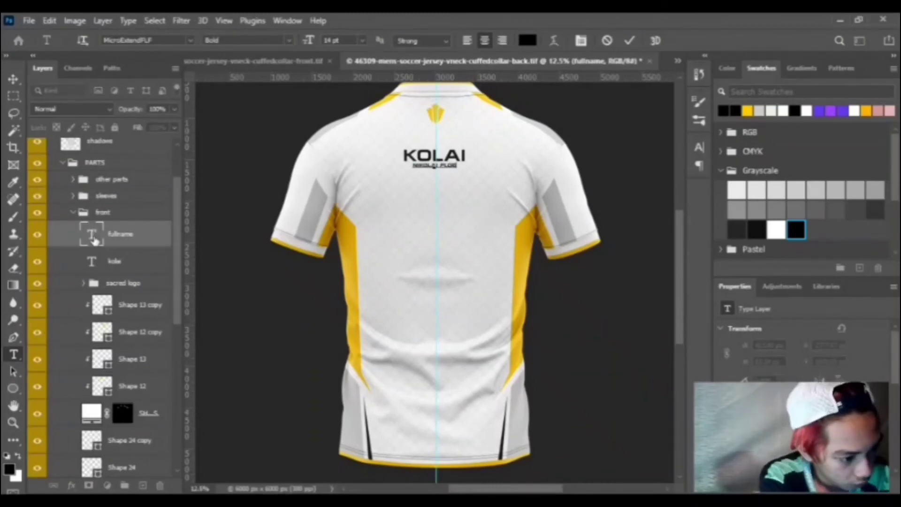
text(es)
key(ctrl+Return)
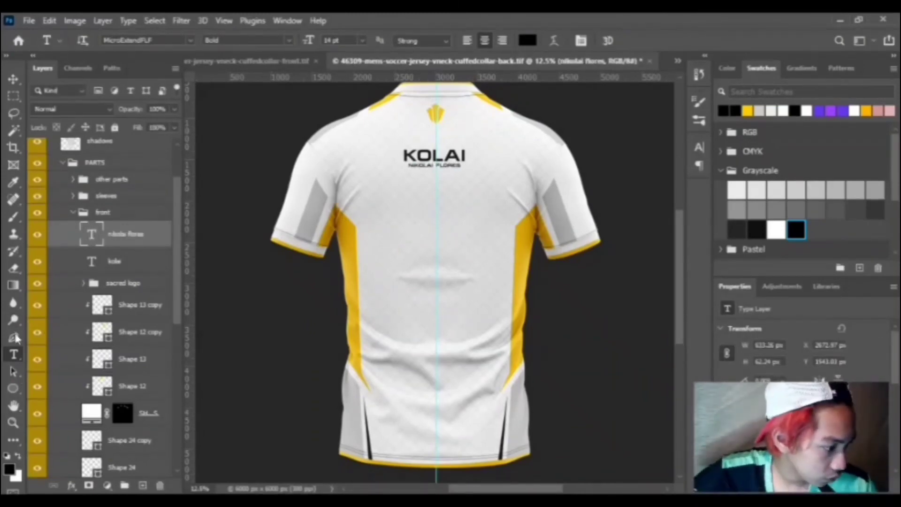
key(u)
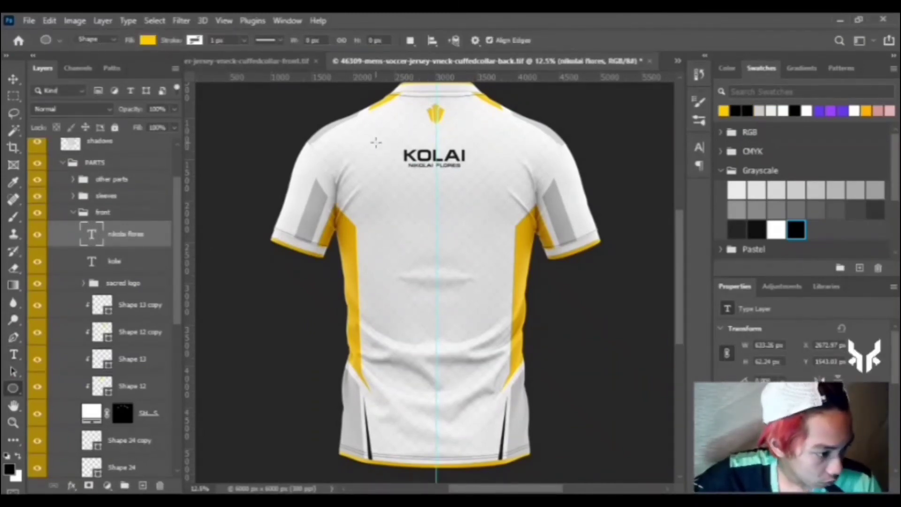
Draw a thin yellow vertical bar to the left of the name
key(ctrl+z)
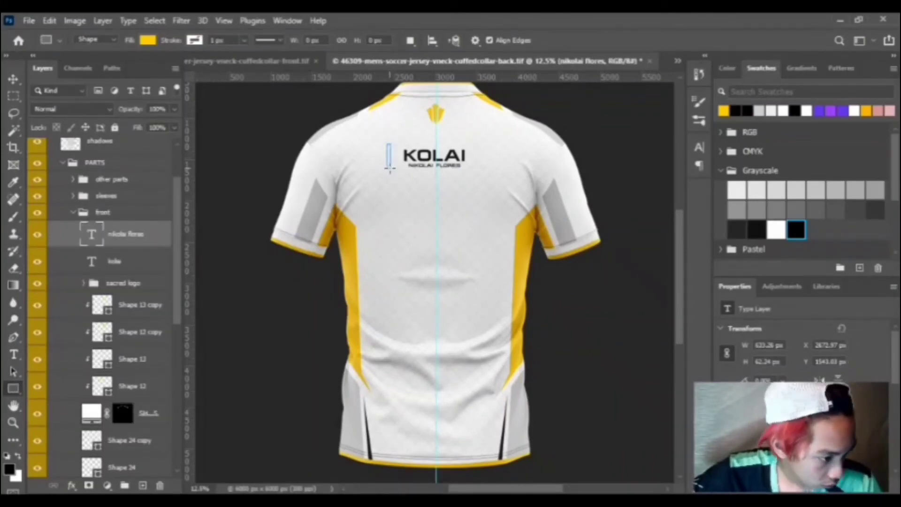
drag(389, 170, 394, 171)
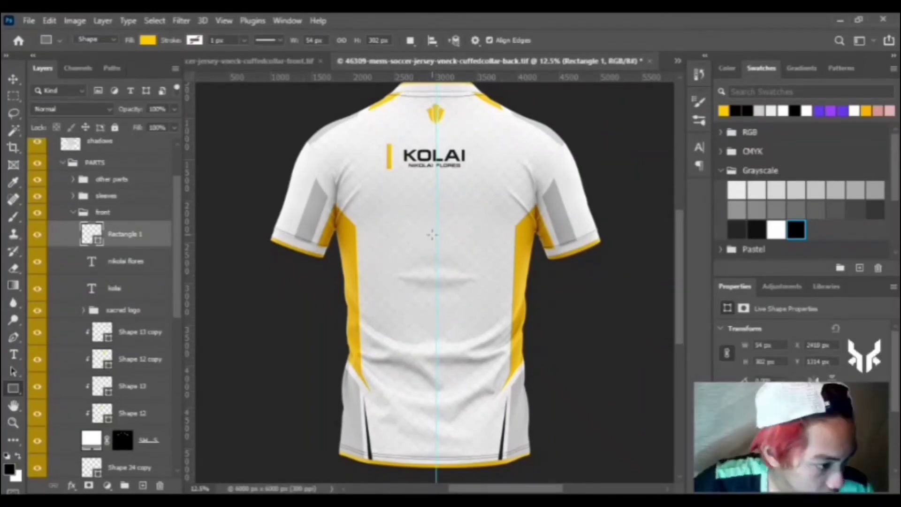
key(ctrl+t)
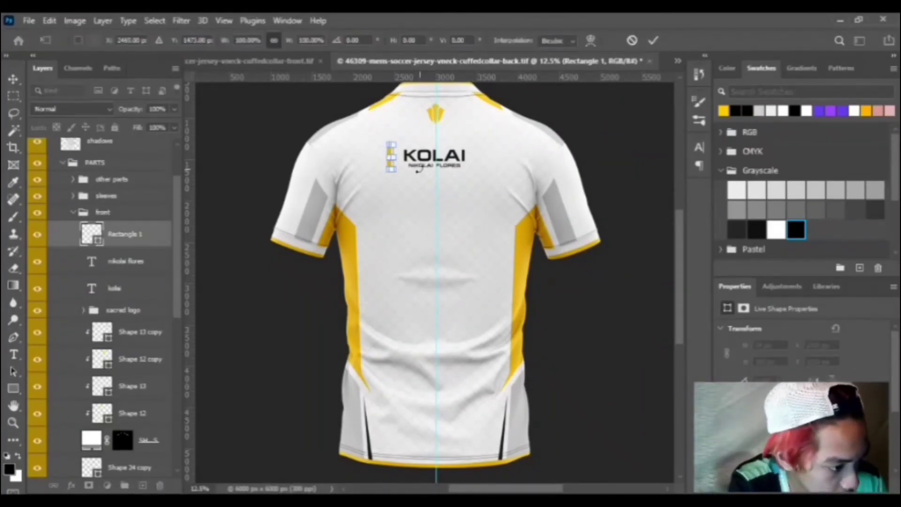
key(Return)
key(j)
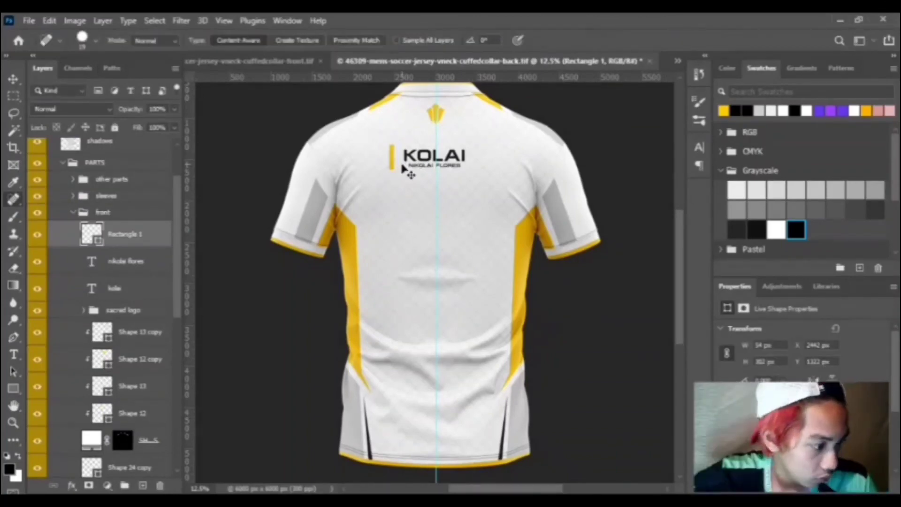
Duplicate the yellow bar and move the copy to the name's right end
key(ctrl+alt+t)
key(ctrl+plus)
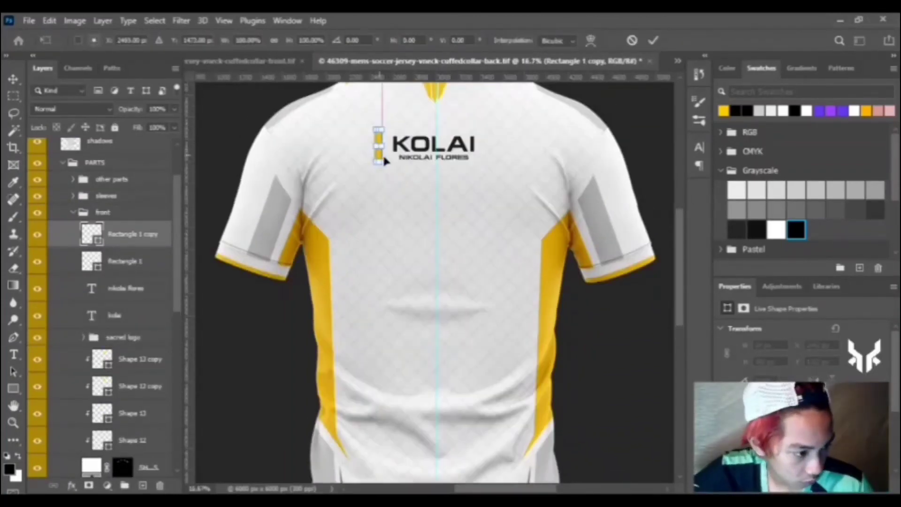
drag(377, 149, 492, 158)
key(Return)
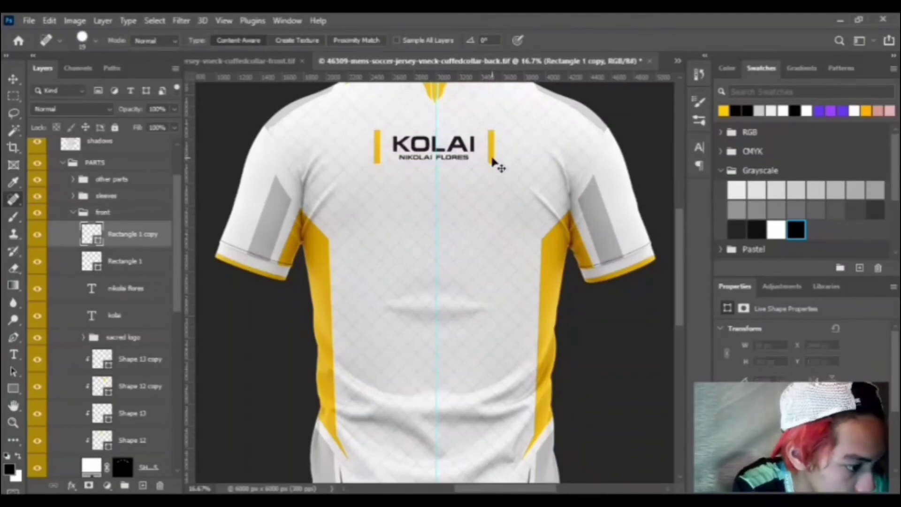
key(ctrl+minus)
Select both bars with the name text layers and centre the block on the back
key(ctrl+t)
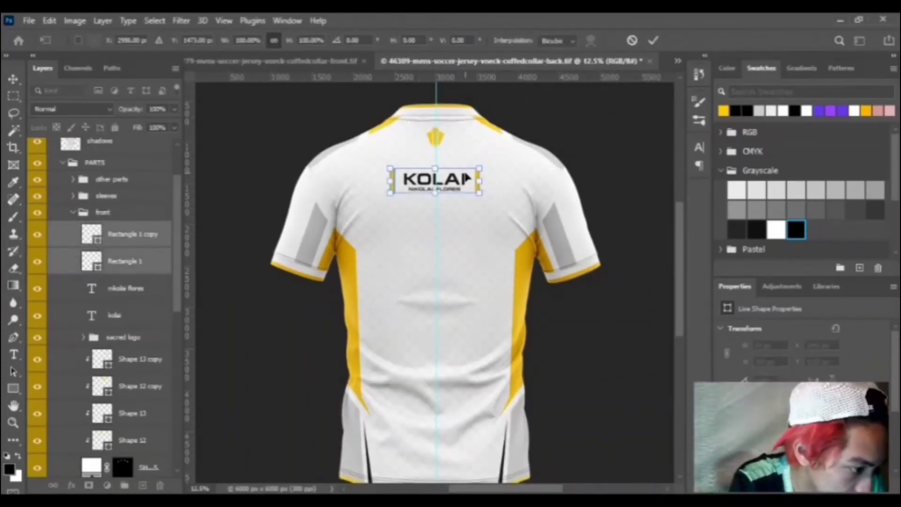
key(Return)
click(148, 299)
shift+click(145, 315)
key(ctrl+t)
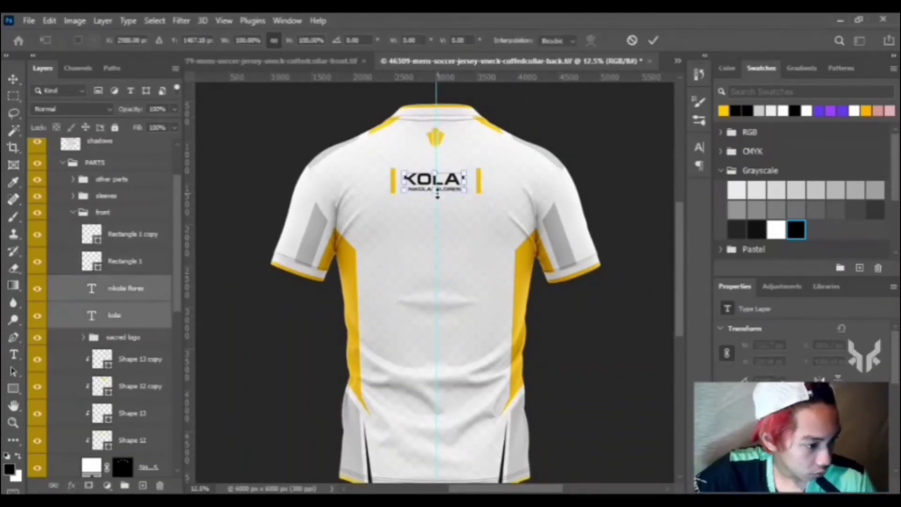
key(Return)
key(ctrl+minus)
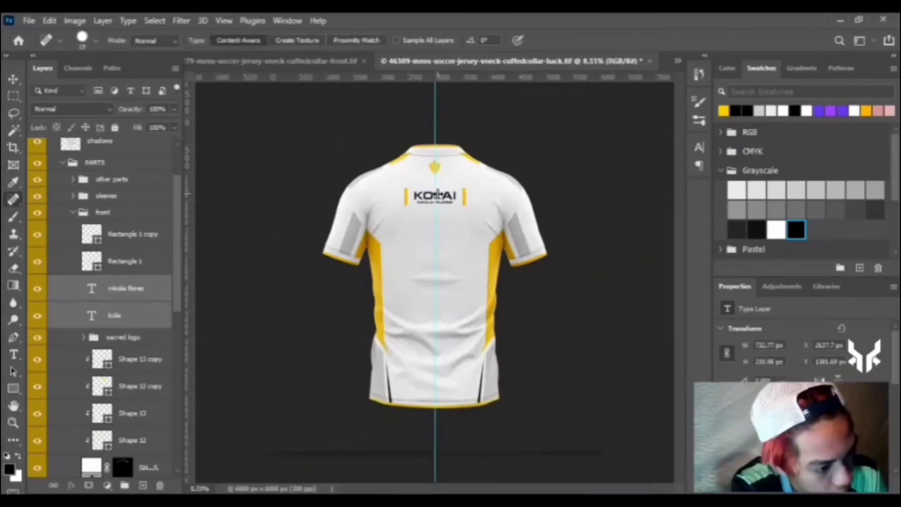
key(ctrl+plus)
scroll(392, 251, up, 1)
scroll(134, 355, down, 2)
scroll(133, 356, down, 2)
click(134, 357)
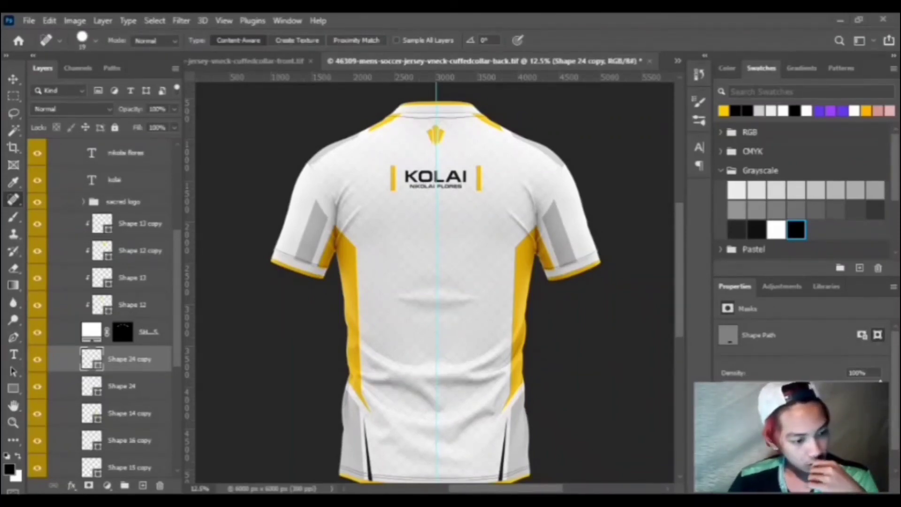
Place the KOLAI GFX logo file on the lower back and scale it down small
drag(419, 369, 436, 343)
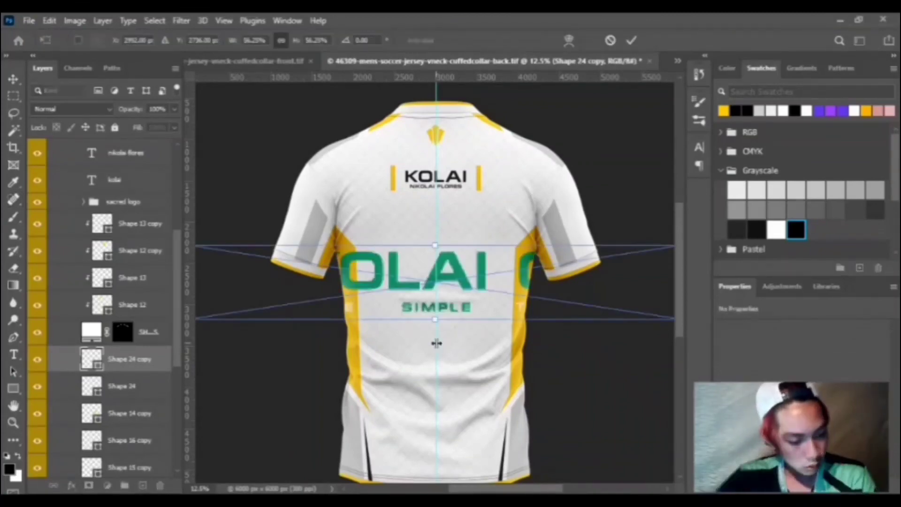
key(ctrl+minus)
drag(603, 243, 467, 295)
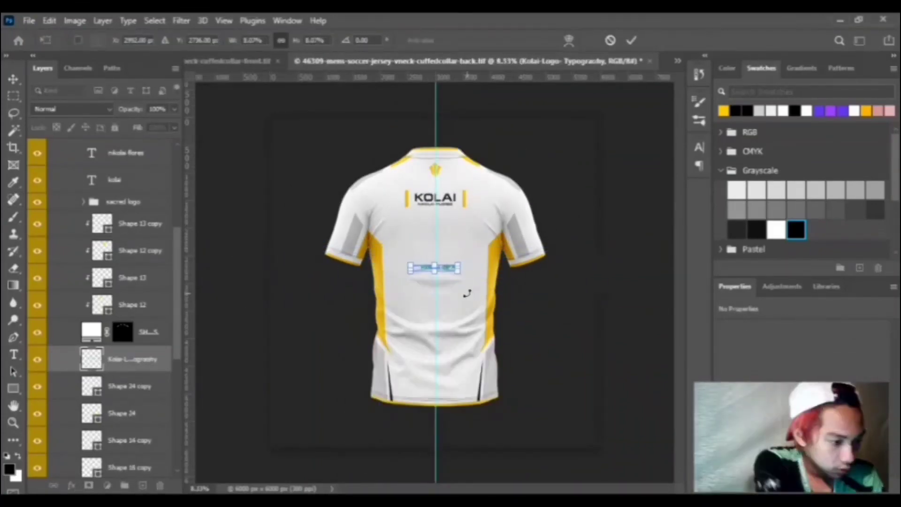
key(Return)
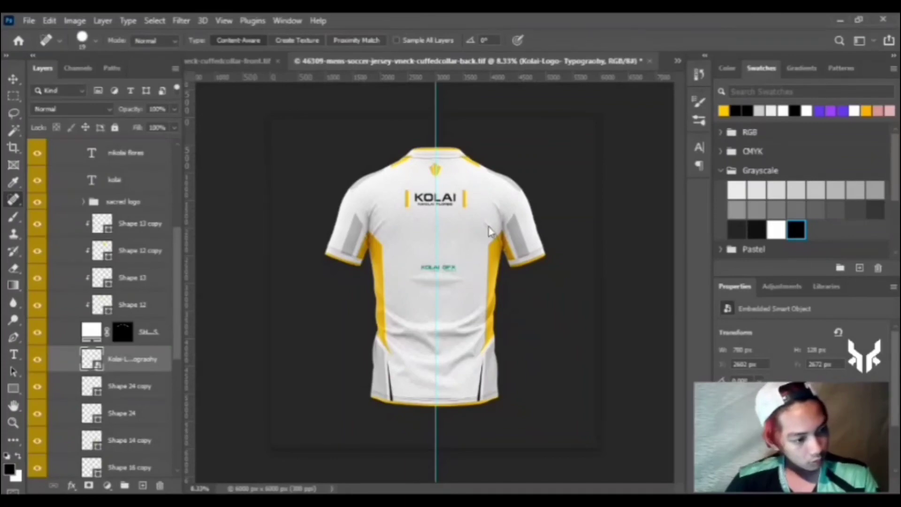
Give the logo a dark Color Overlay, then return to the jersey front document
double_click(163, 359)
click(345, 358)
click(732, 209)
key(ctrl+t)
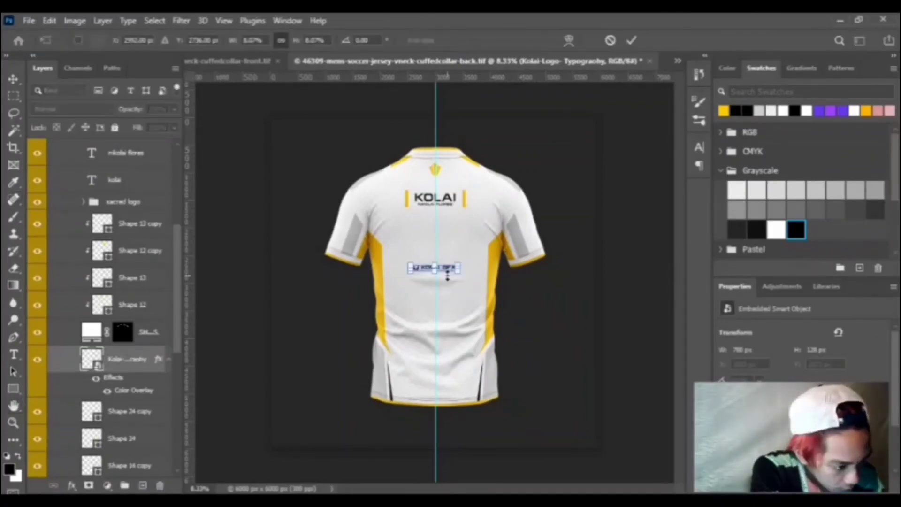
key(Return)
key(ctrl+plus)
key(ctrl+plus)
scroll(459, 220, up, 2)
click(228, 61)
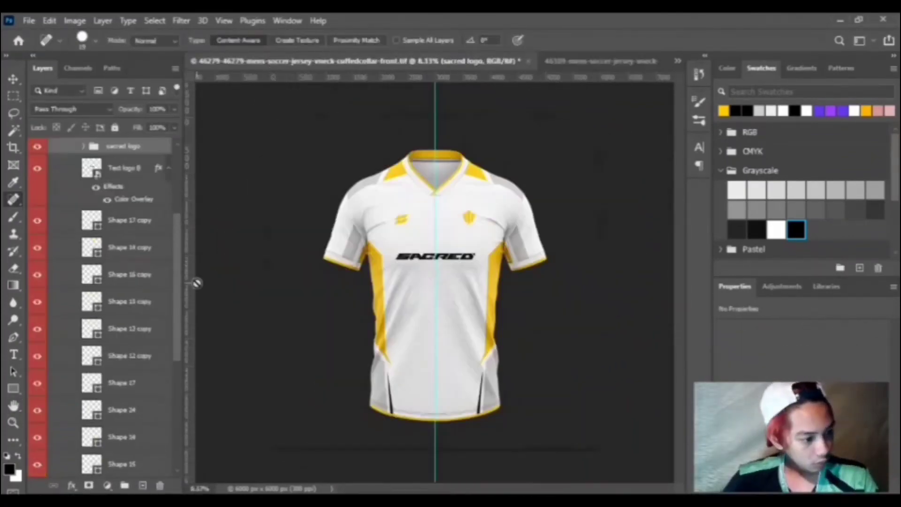
Collapse front parts and select the INNER SIDE layer in the otherparts group
scroll(132, 243, up, 3)
scroll(79, 204, up, 2)
click(73, 255)
click(74, 243)
scroll(114, 298, down, 1)
click(93, 319)
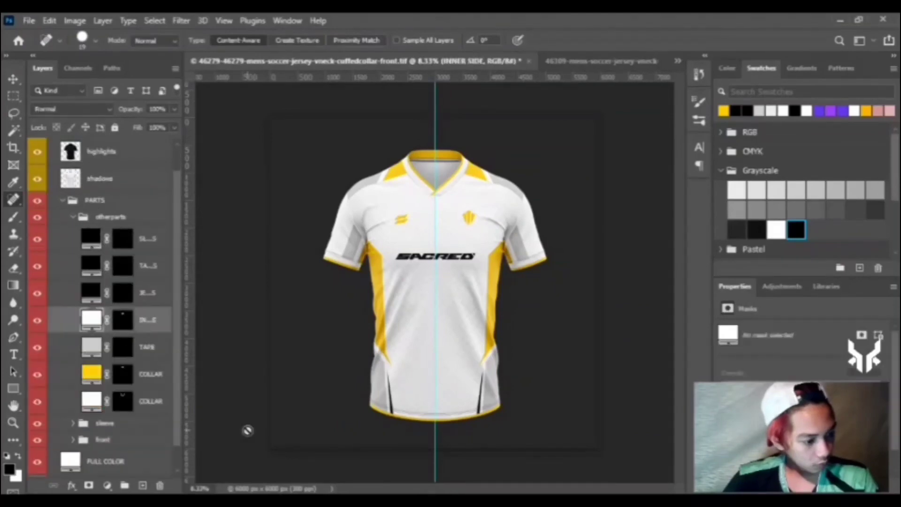
Shrink the KOLAI watermark logo to about 17% and move it into the collar
key(ctrl+t)
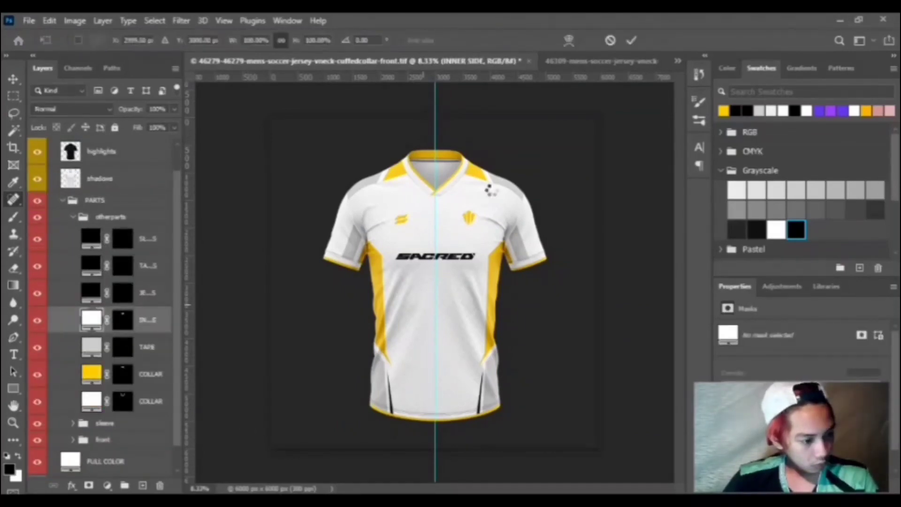
drag(467, 257, 449, 273)
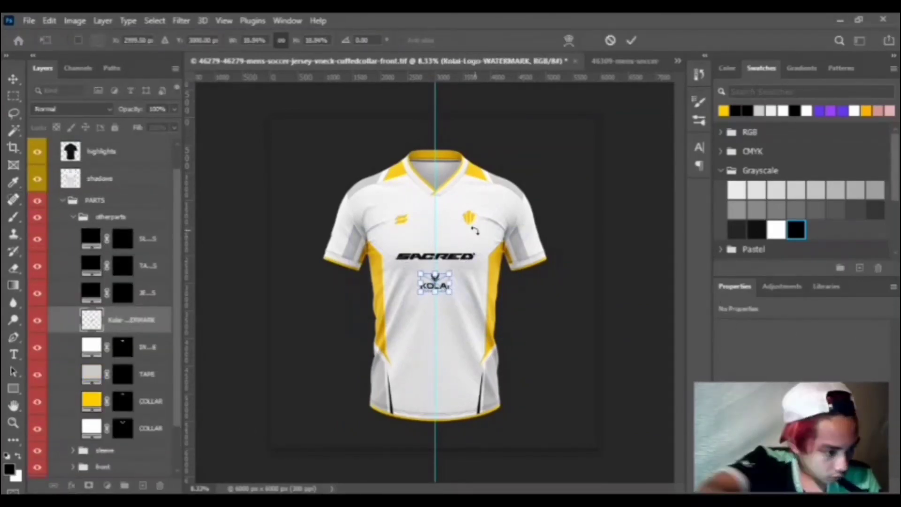
key(ctrl+plus)
key(ctrl+plus)
scroll(506, 252, up, 1)
scroll(504, 251, up, 3)
drag(463, 360, 449, 147)
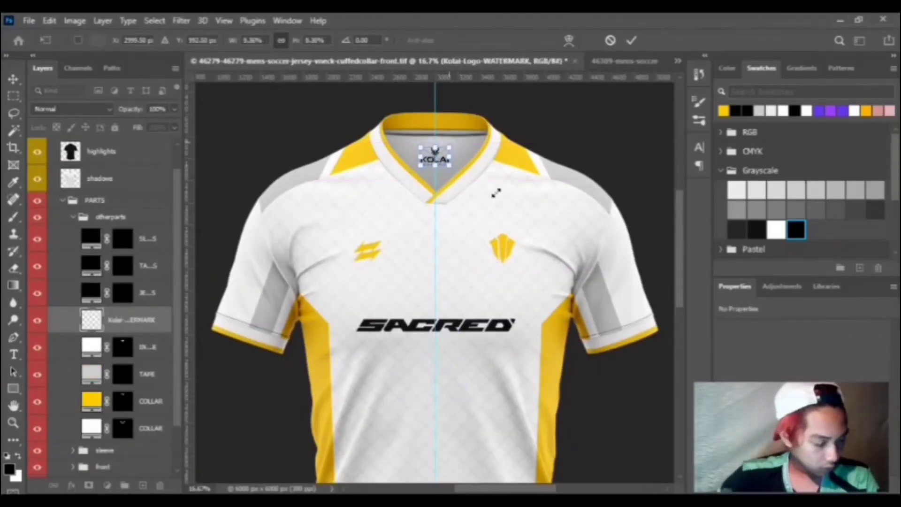
key(Up)
key(Up)
key(Up)
key(Up)
key(Up)
key(Up)
key(Up)
key(Up)
key(Up)
key(Up)
key(Return)
key(Return)
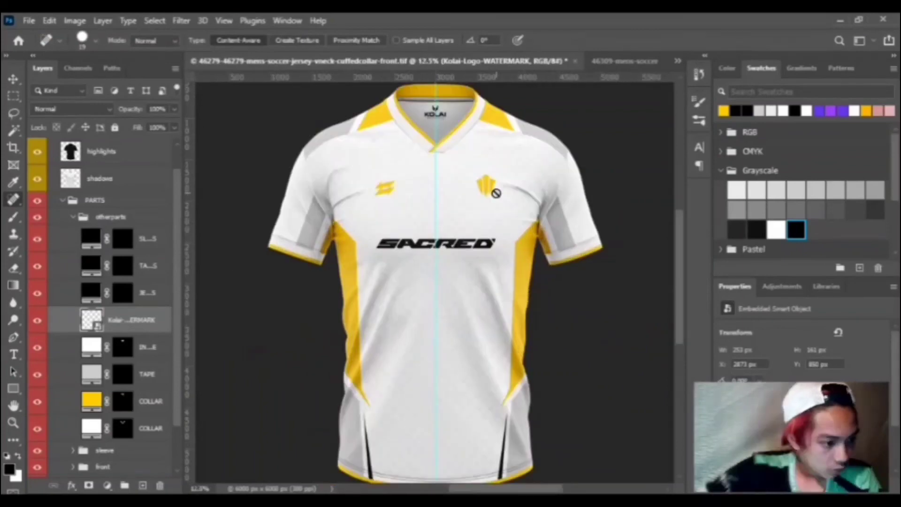
Review the jersey back with guides hidden, then return to the front document
key(ctrl+Tab)
key(ctrl+minus)
key(ctrl+minus)
key(ctrl+plus)
key(ctrl+semicolon)
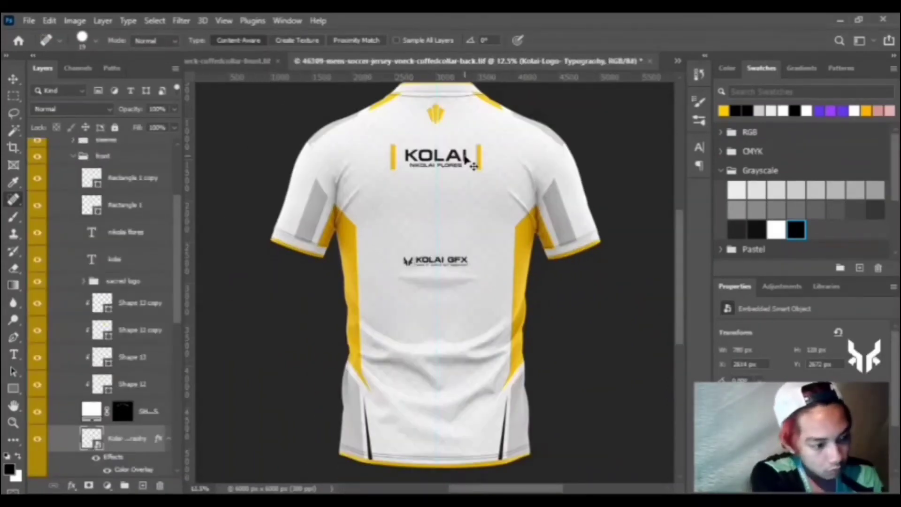
key(ctrl+minus)
click(244, 64)
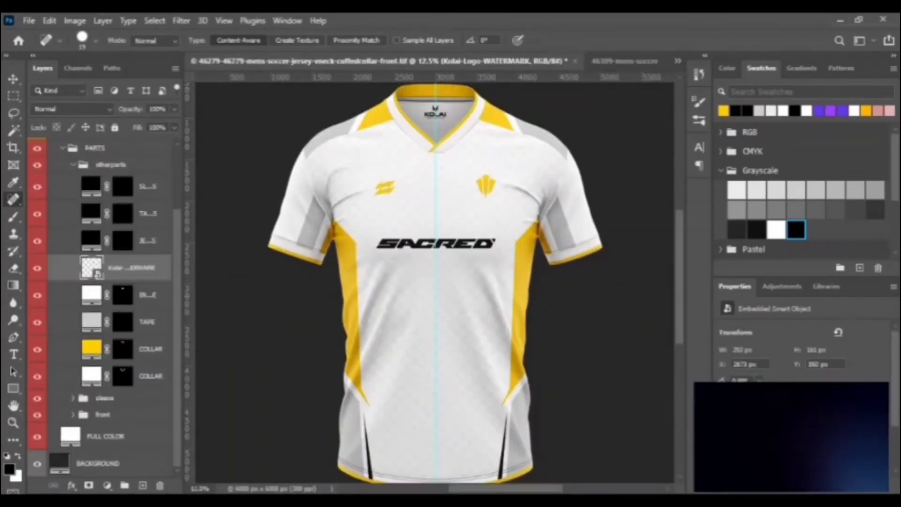